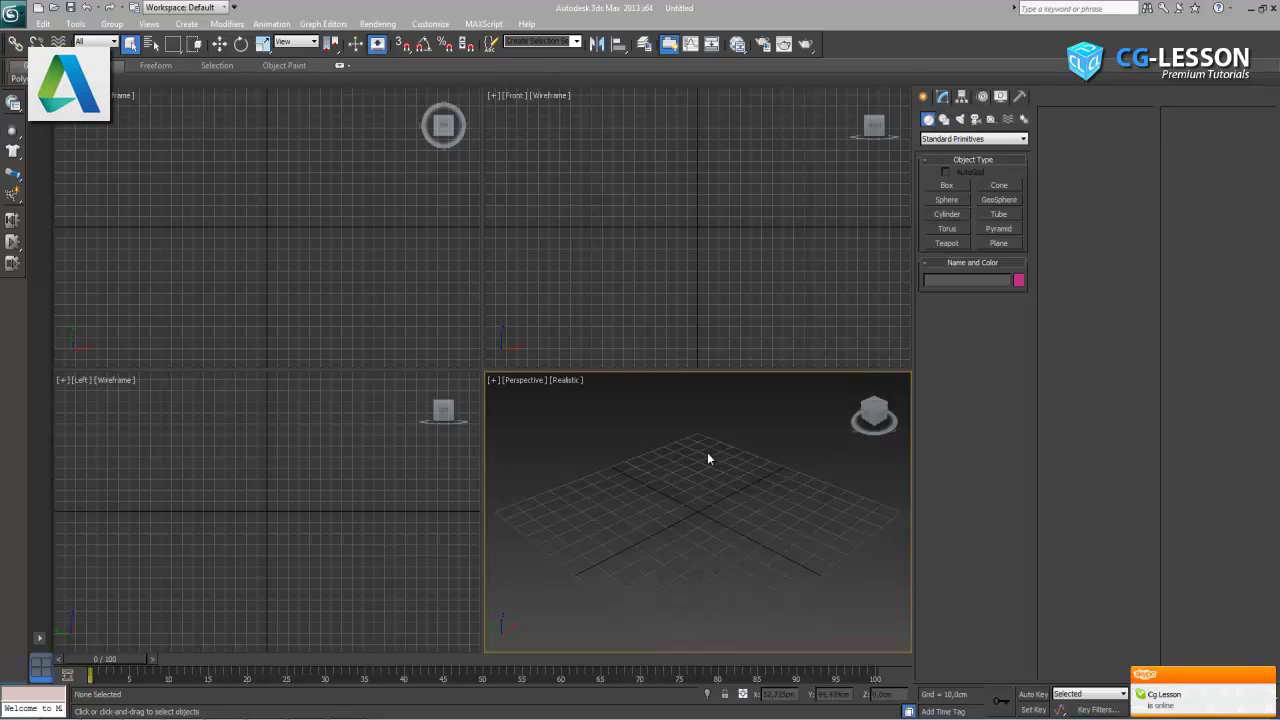
Make the Top viewport active and show the Shapes category of the Create panel
click(342, 270)
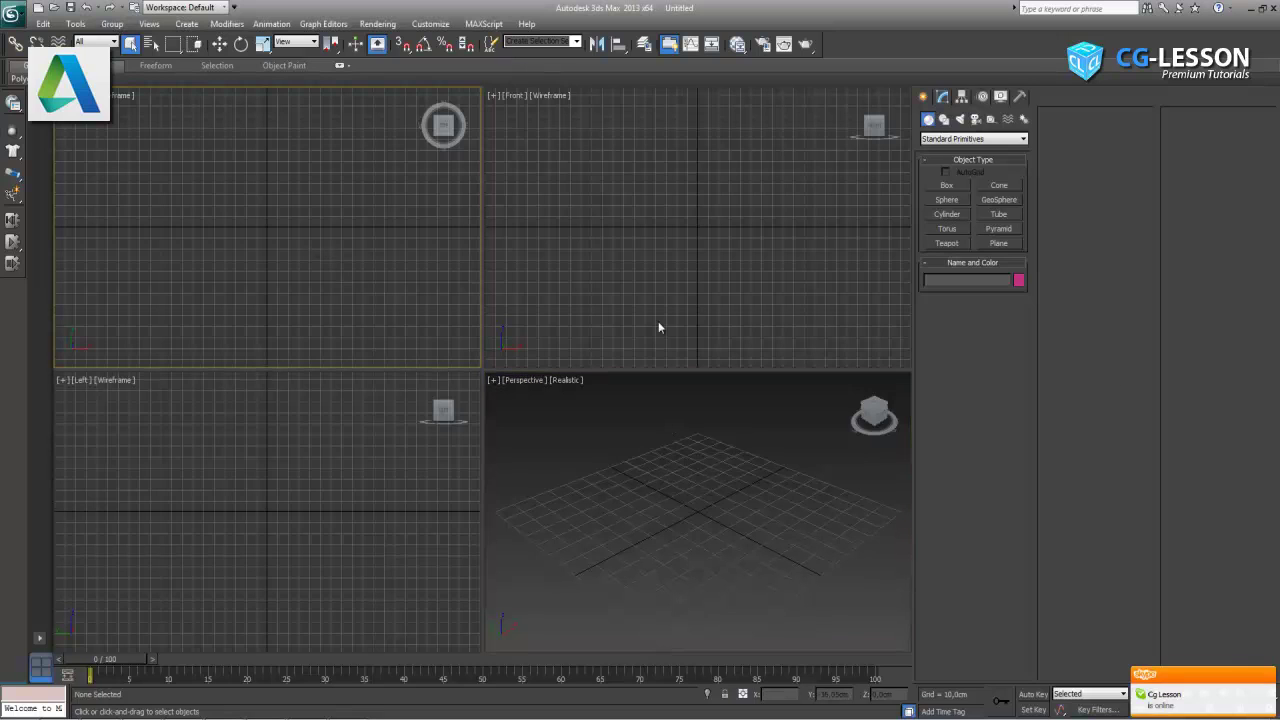
click(944, 119)
In the maximized Front view, draw a two-point Line from a top point down to the corner
click(947, 196)
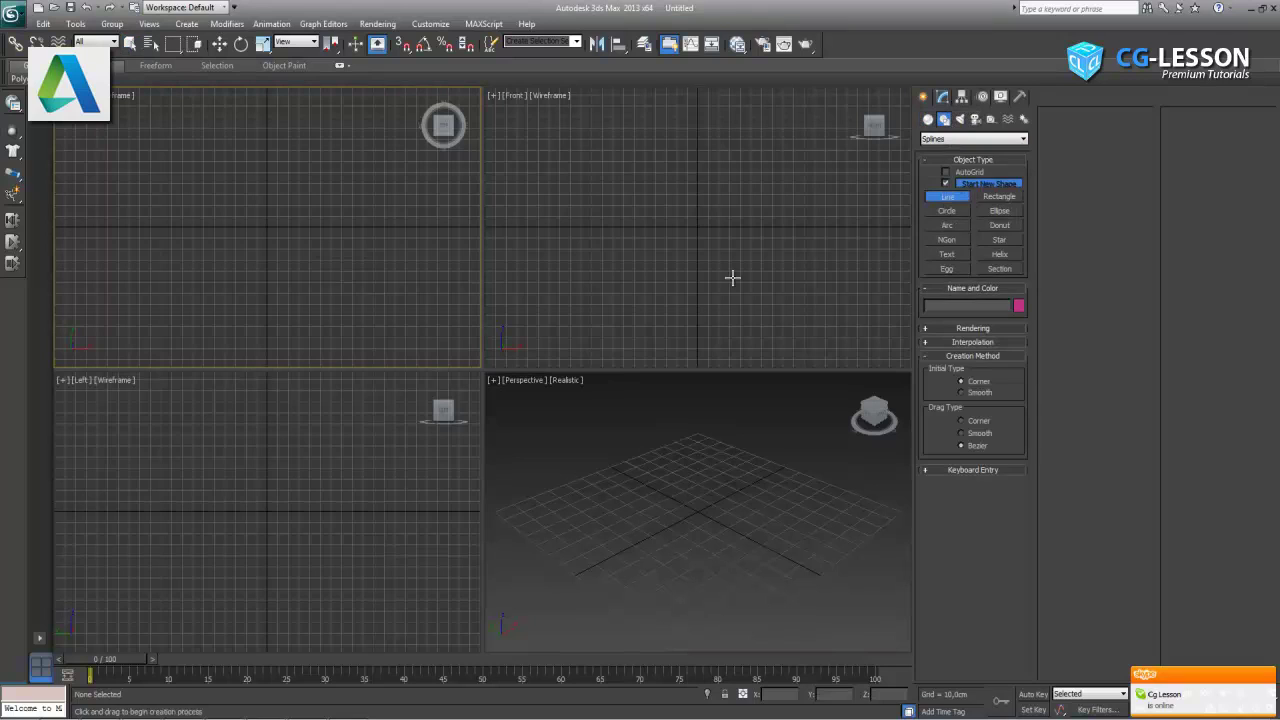
click(1270, 708)
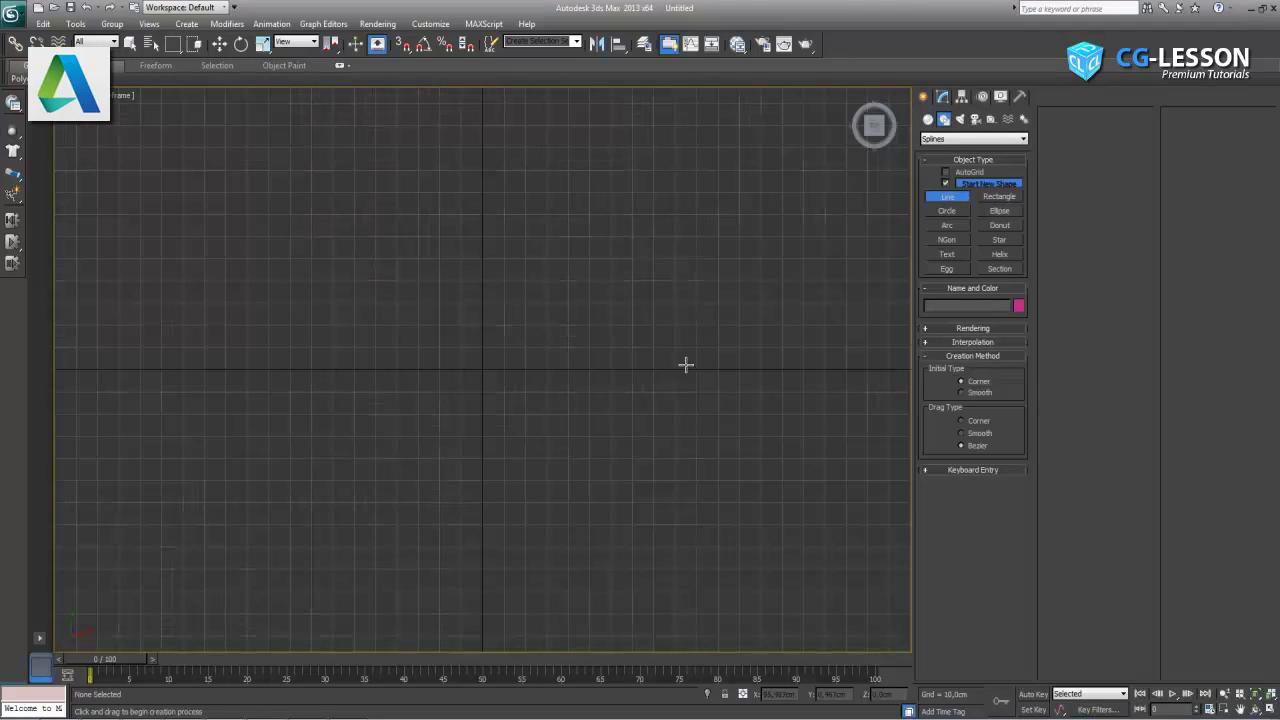
click(1265, 706)
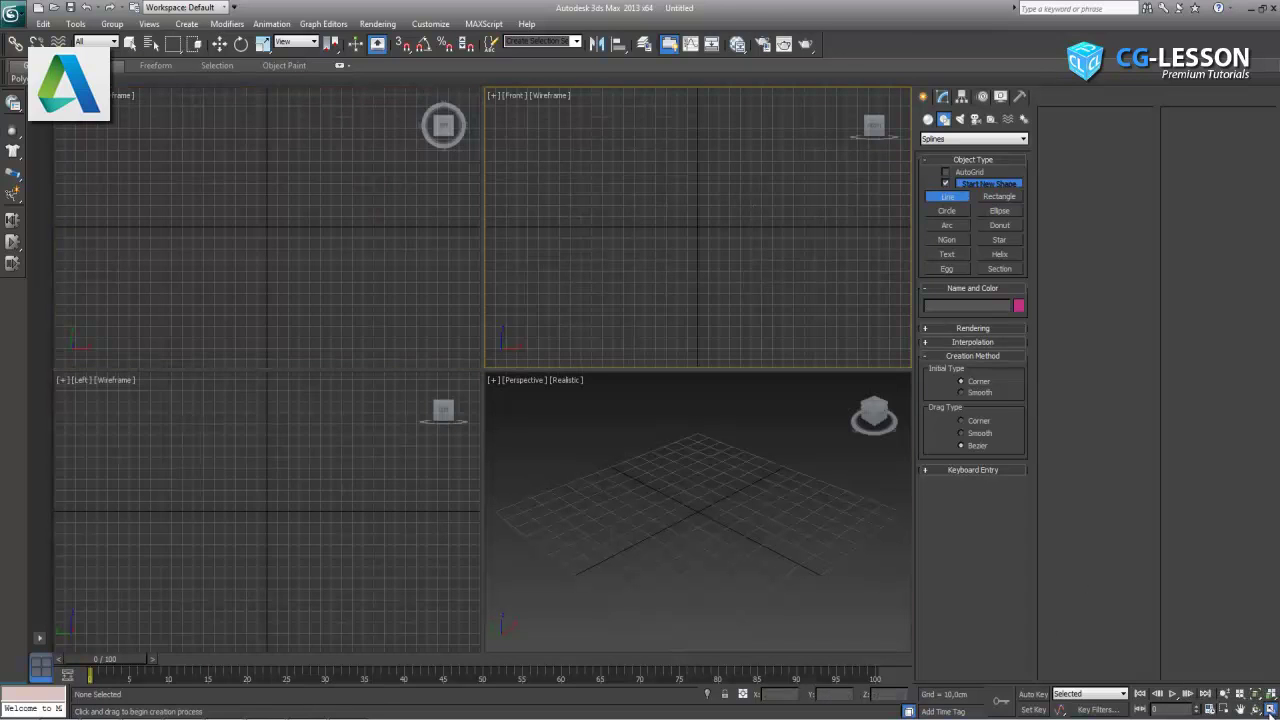
click(1265, 706)
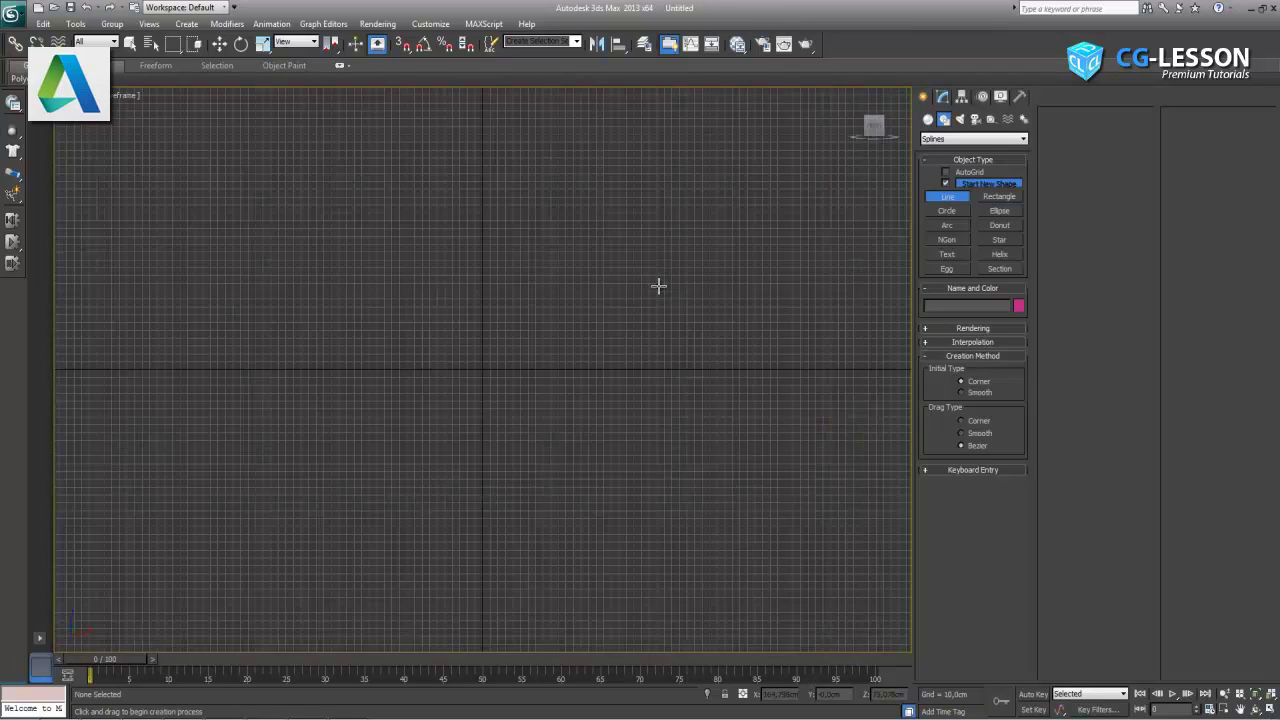
click(710, 127)
shift+click(746, 420)
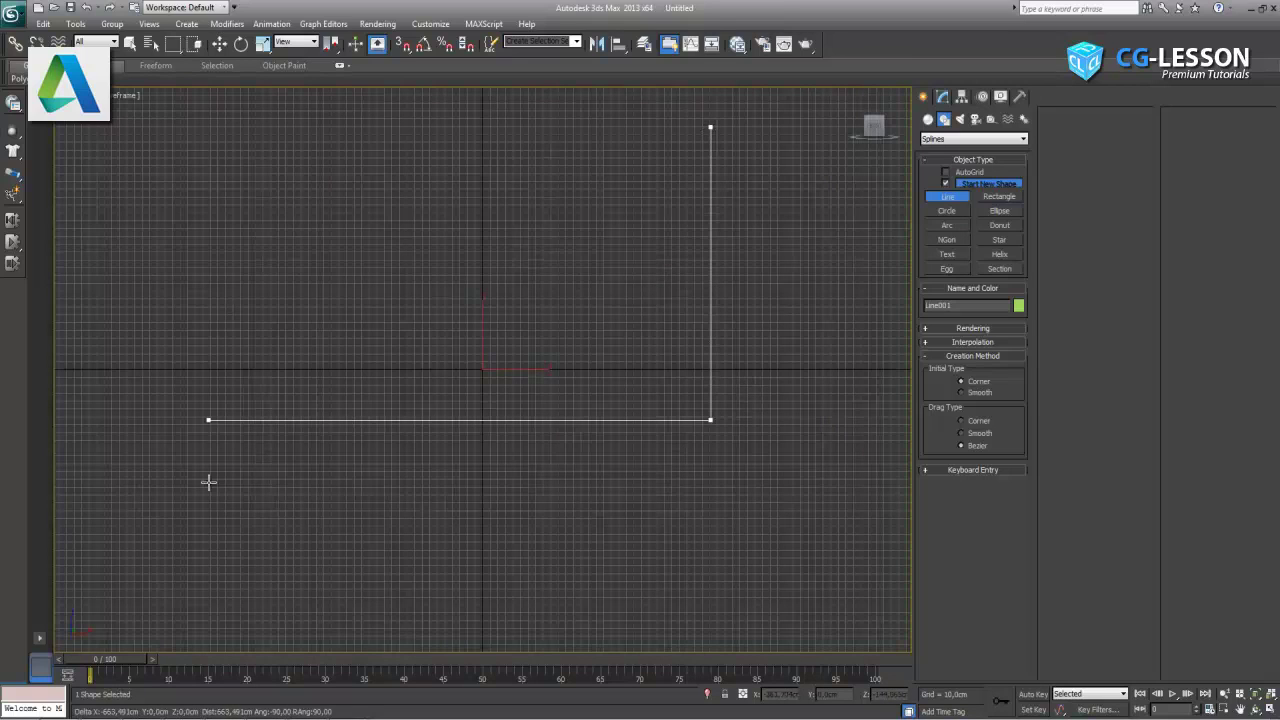
right_click(252, 480)
At vertex level, fillet the corner vertex into an arc and raise the top vertex higher
key(w)
click(942, 96)
click(957, 322)
click(710, 420)
drag(1144, 455, 1148, 405)
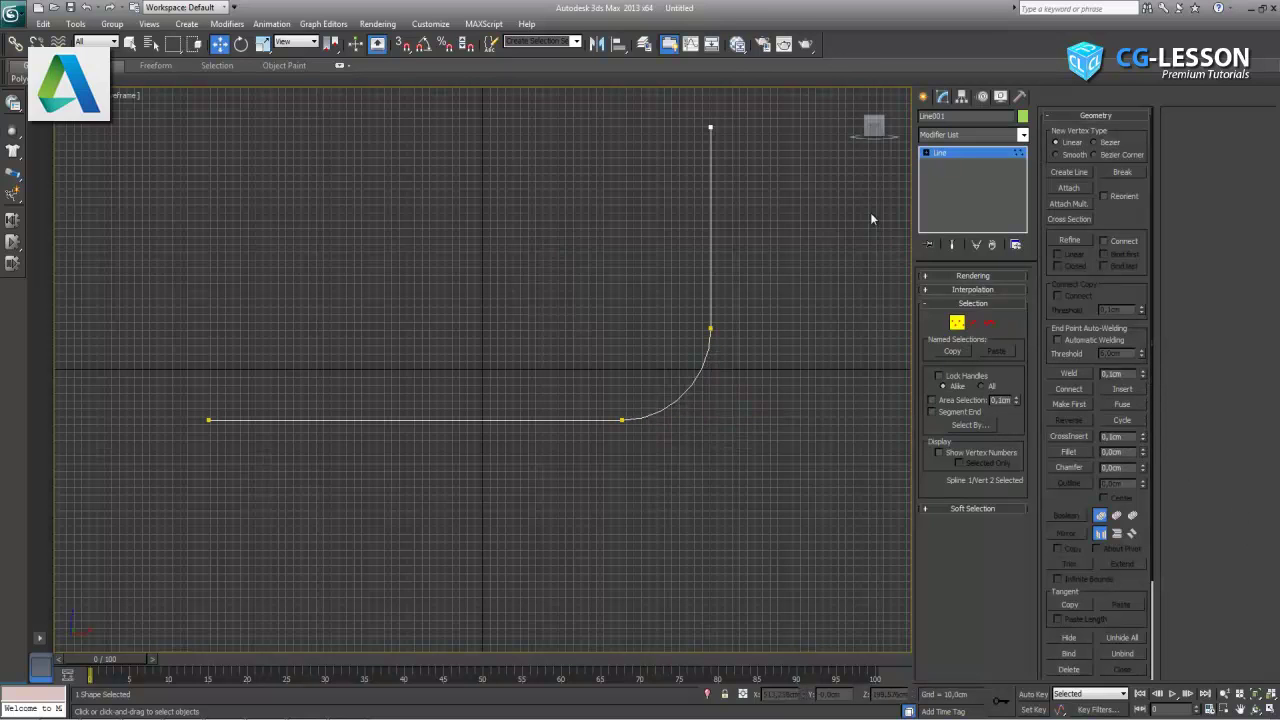
middle_drag(771, 189, 757, 220)
drag(752, 210, 615, 297)
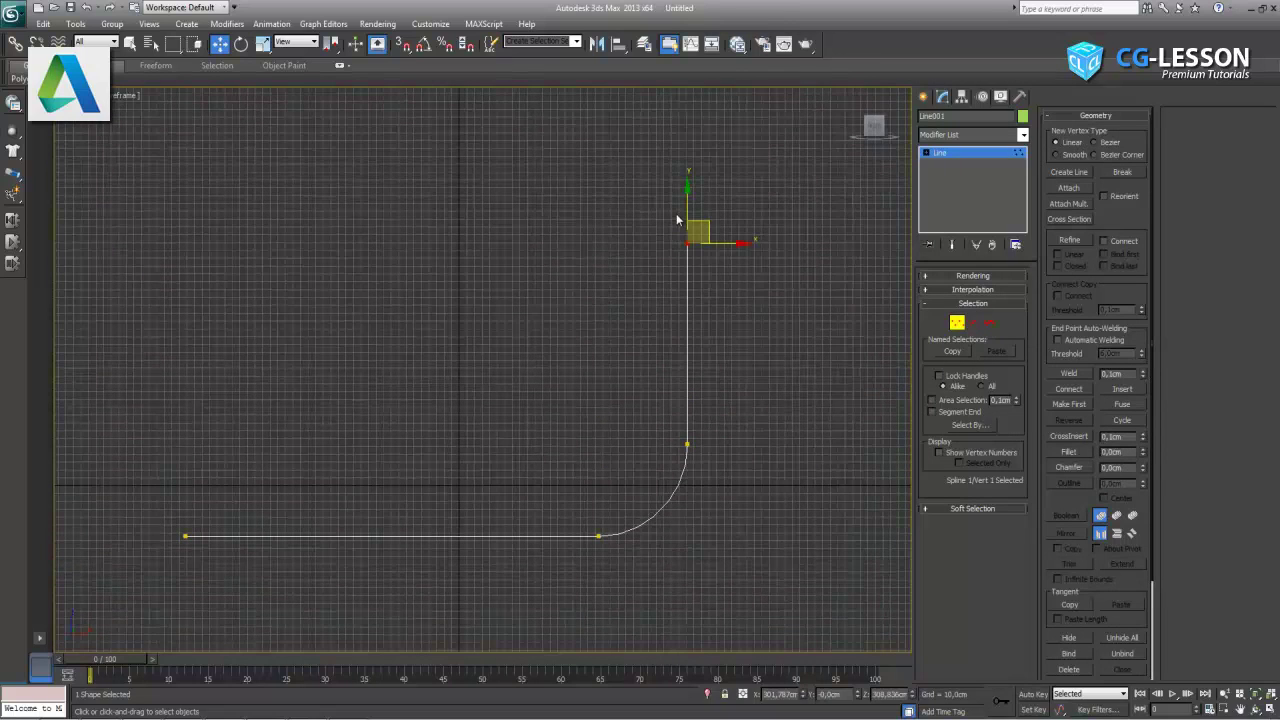
drag(690, 207, 700, 62)
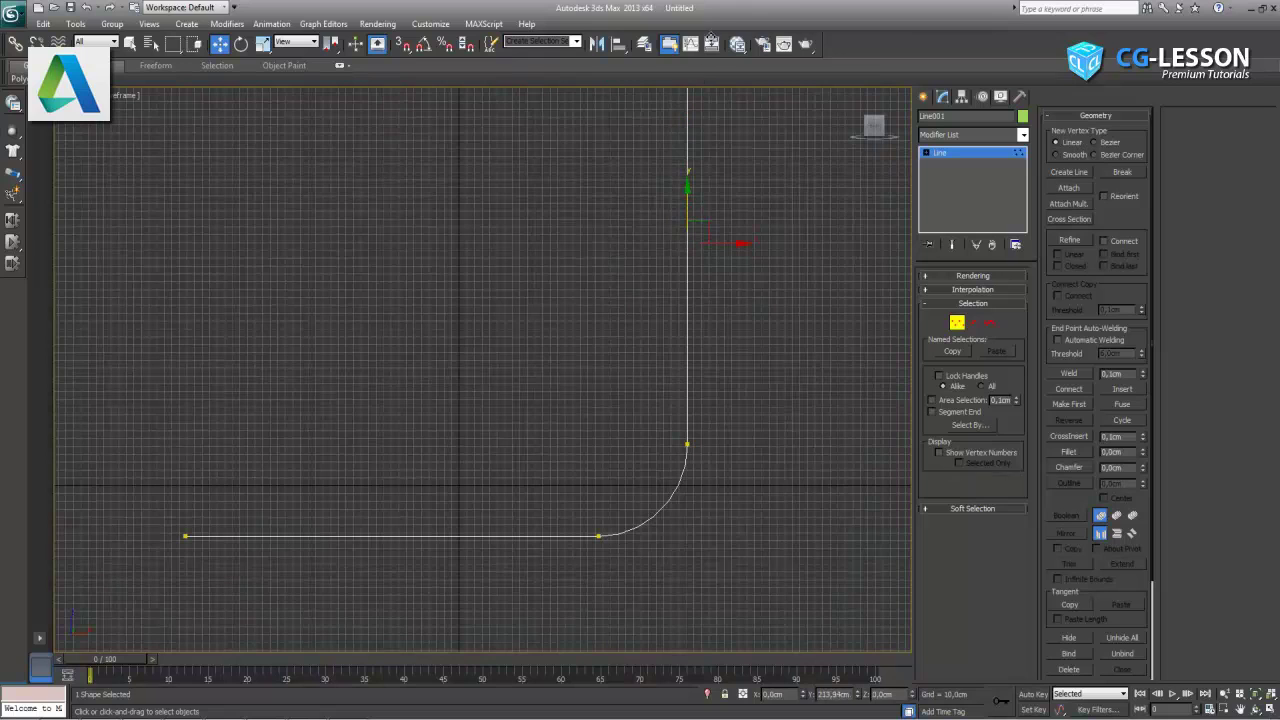
Add an Extrude modifier to Line001 with an Amount of about 2467 cm, viewed in maximized Perspective
click(957, 322)
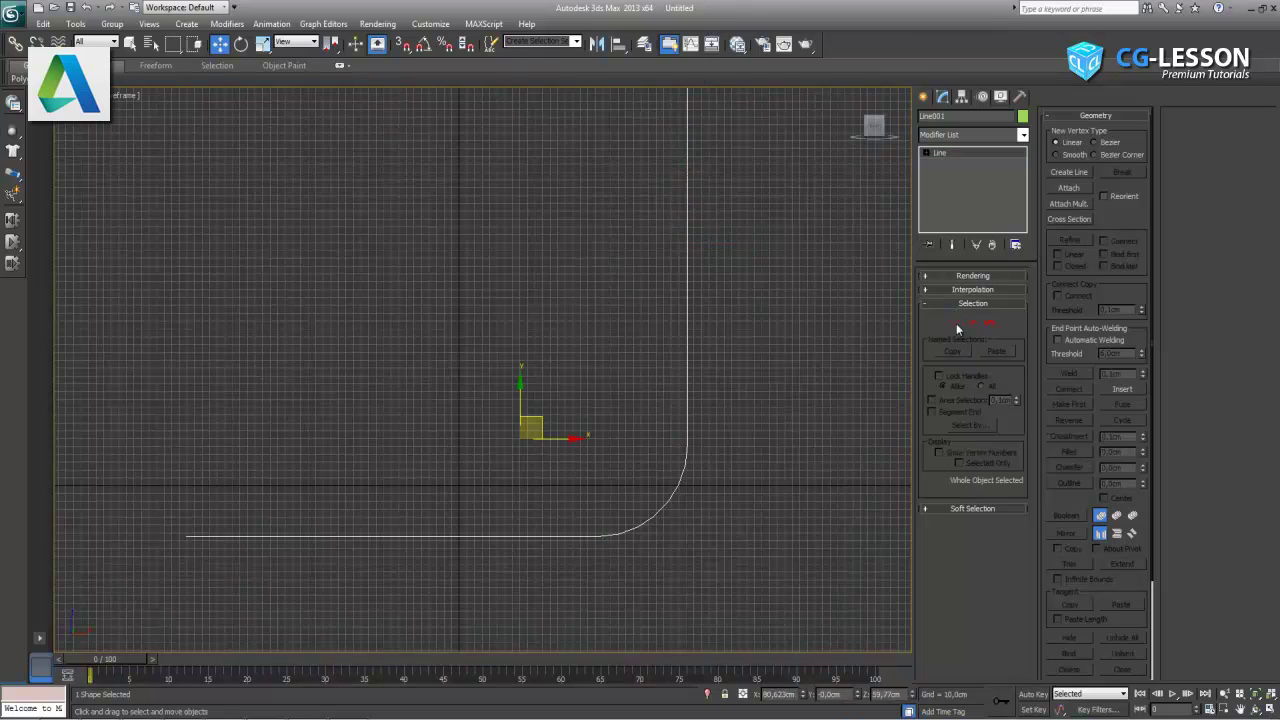
click(969, 131)
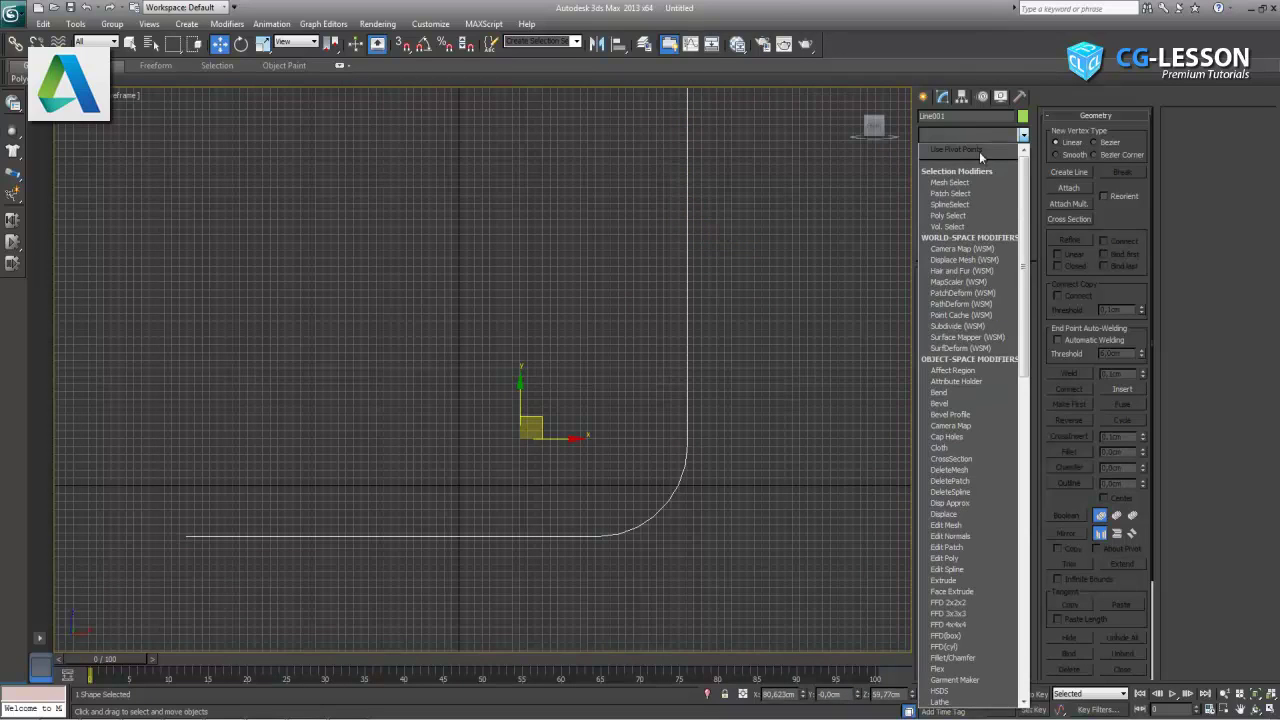
scroll(970, 380, down, 10)
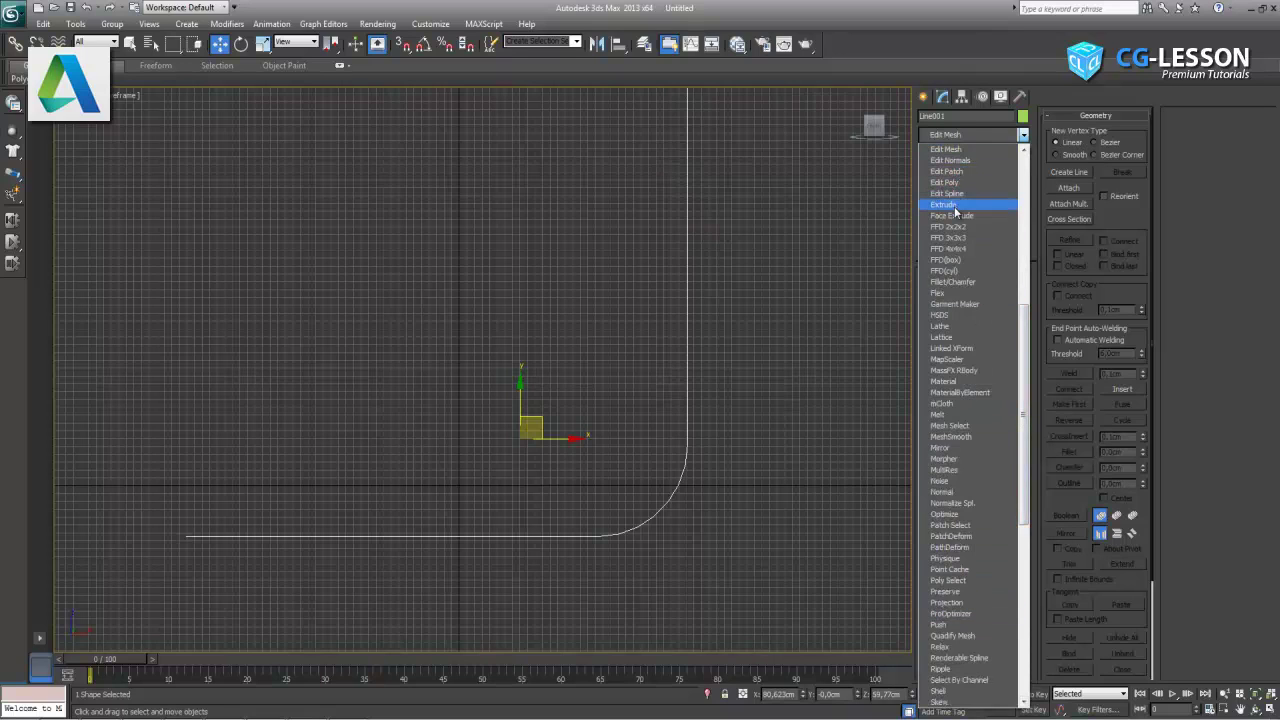
click(944, 204)
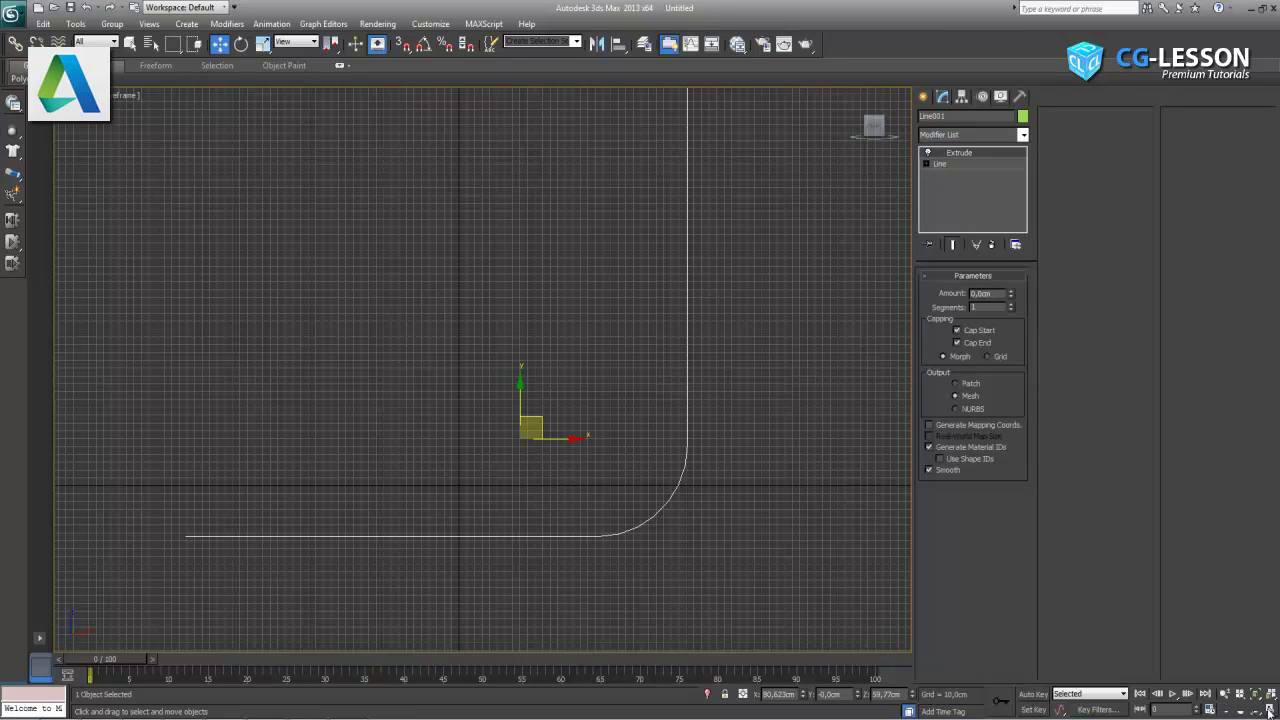
click(1270, 708)
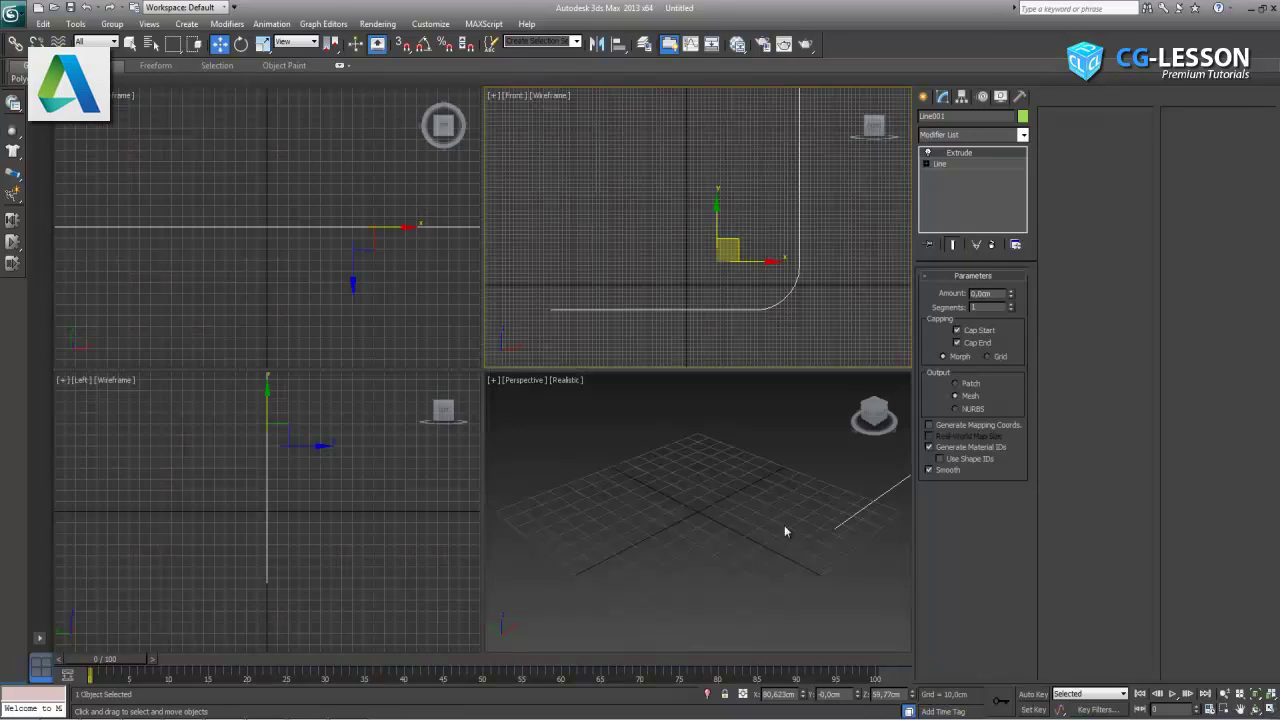
click(1270, 708)
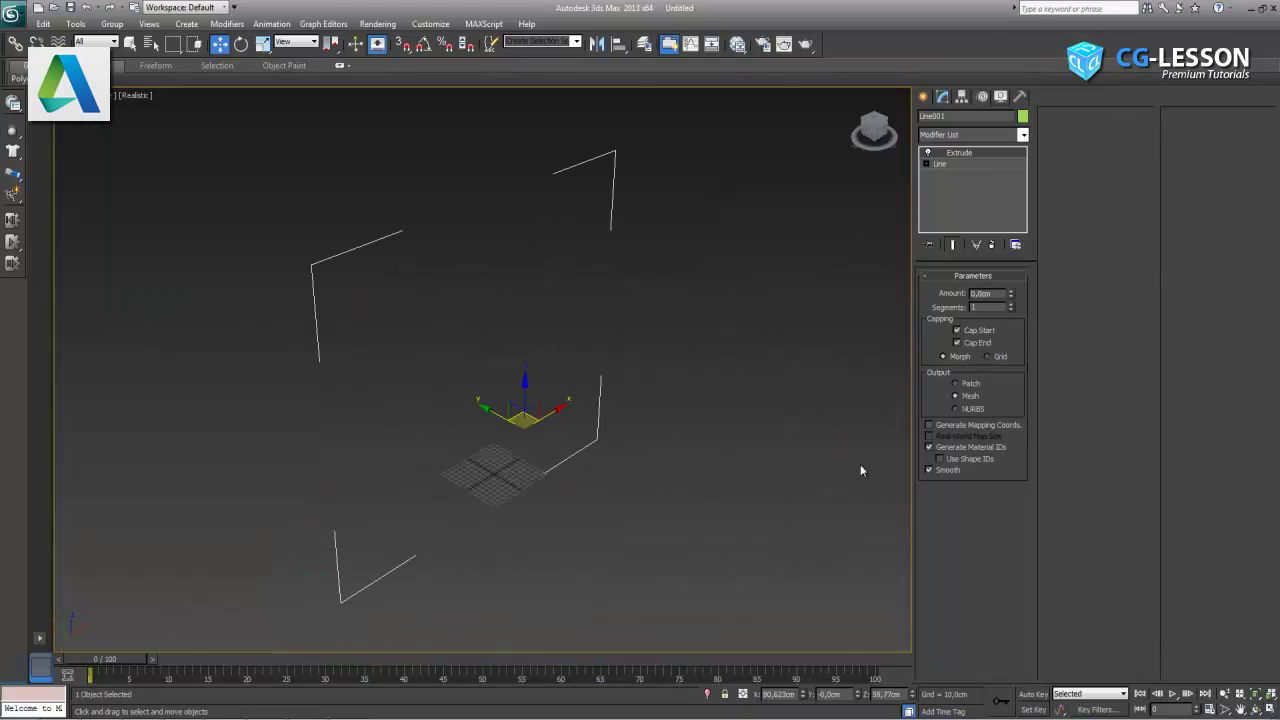
drag(1010, 297, 1218, 558)
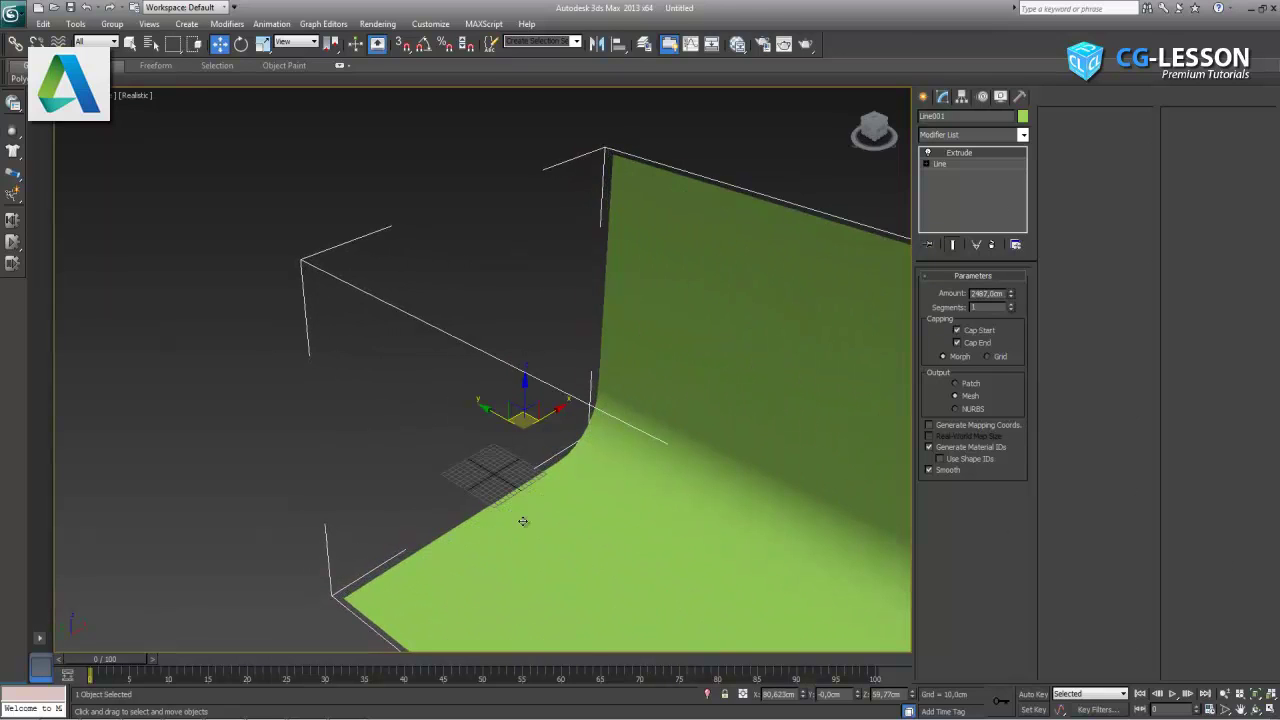
scroll(429, 329, up, 4)
scroll(434, 354, down, 6)
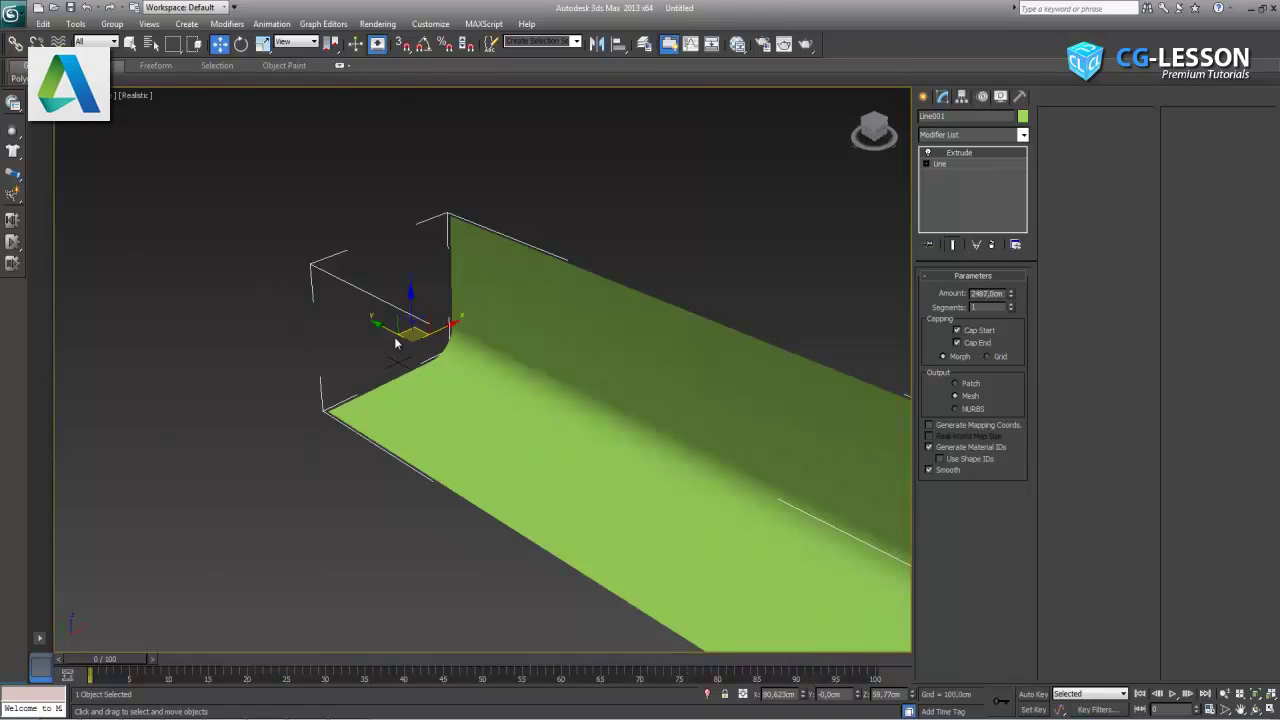
alt+middle_drag(603, 489, 443, 383)
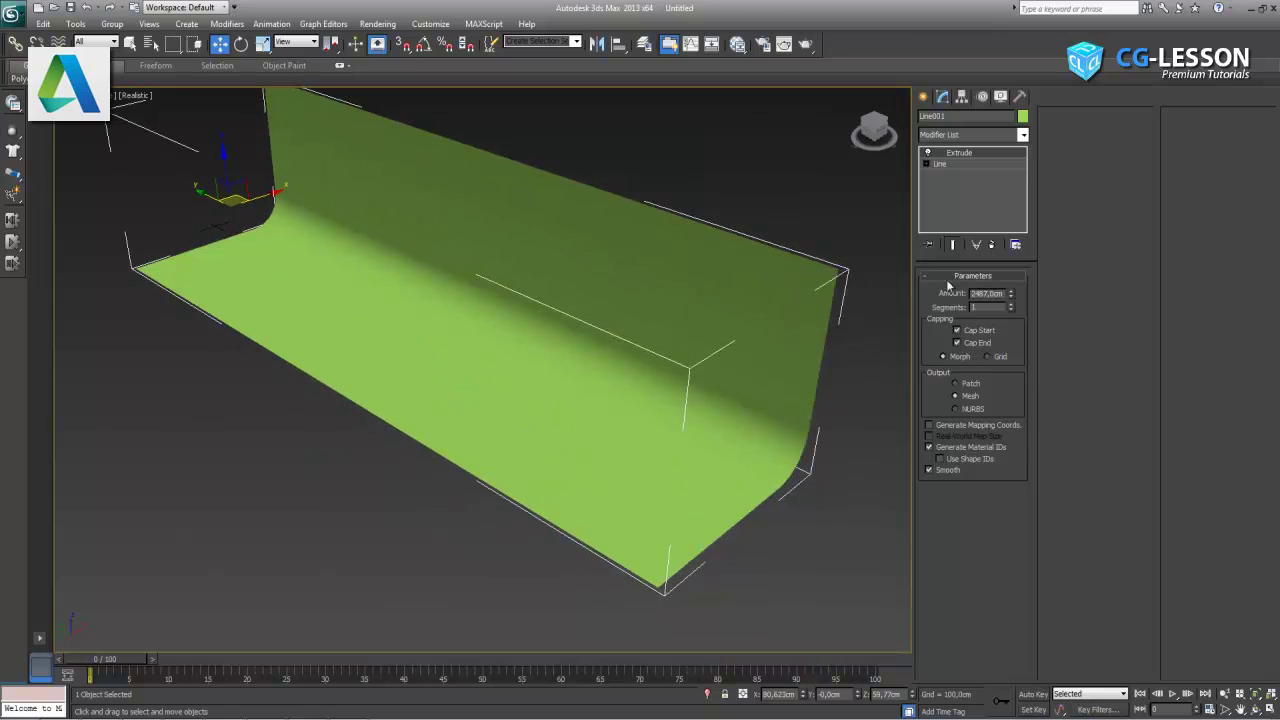
Maximize the Top view and hide its grid
key(alt+w)
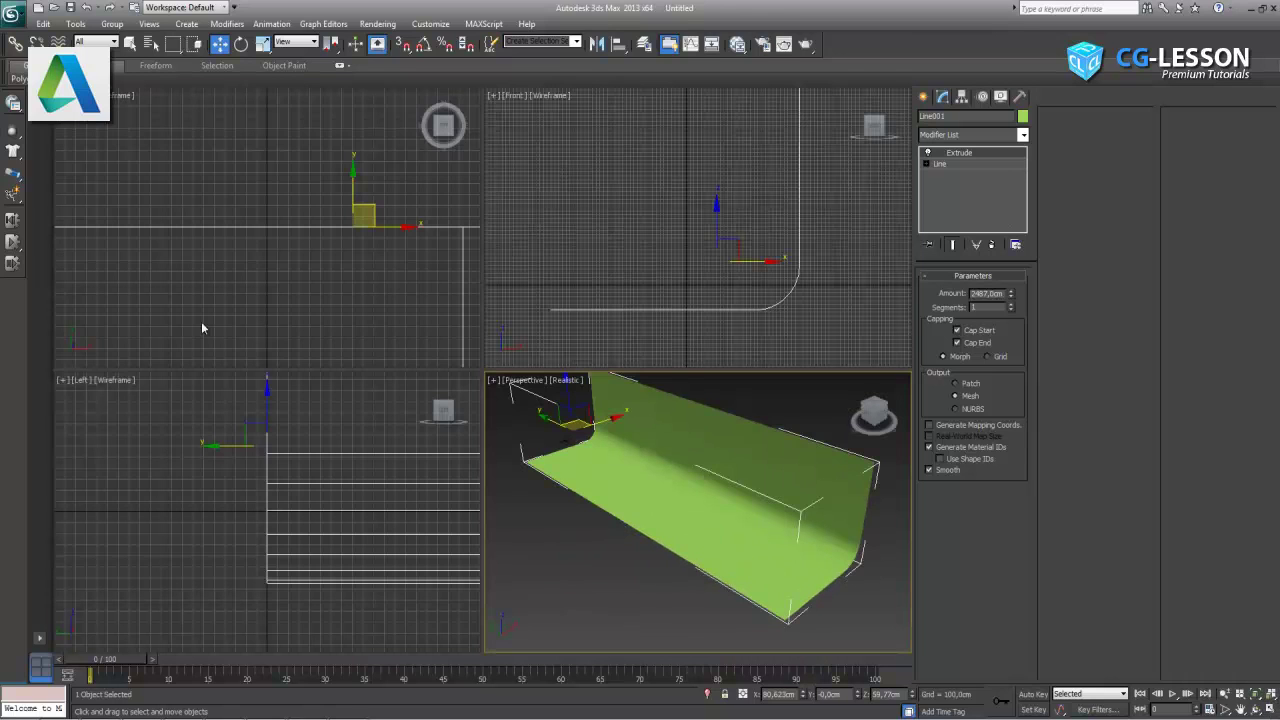
click(305, 305)
scroll(305, 305, down, 3)
scroll(305, 305, down, 3)
scroll(305, 305, down, 2)
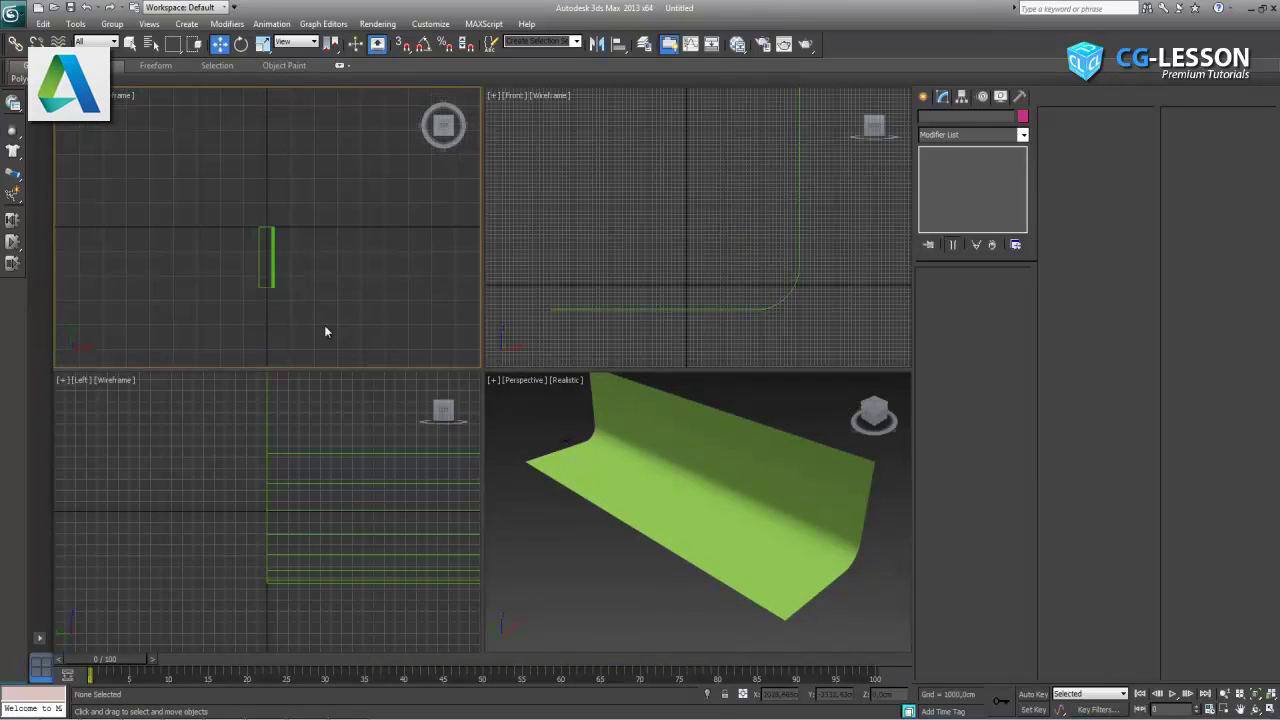
key(alt+w)
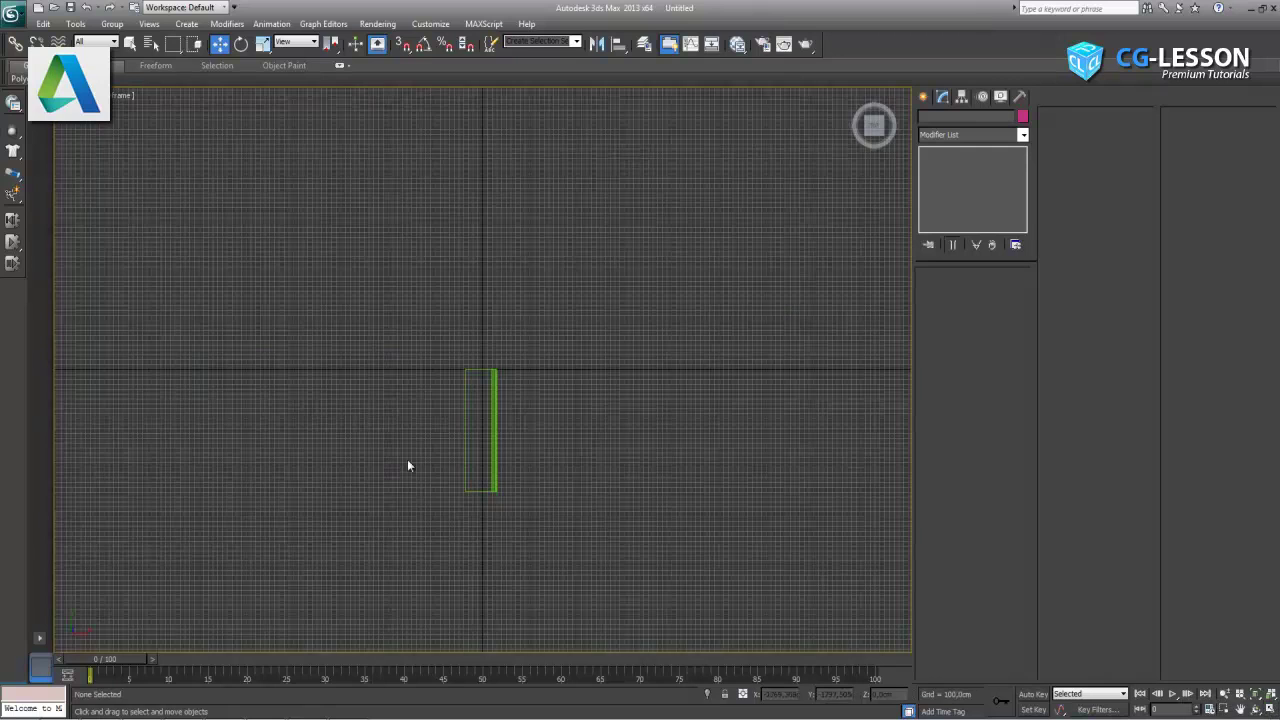
key(g)
Drag the profile line's end vertex farther left, then return to the Extrude result
click(493, 438)
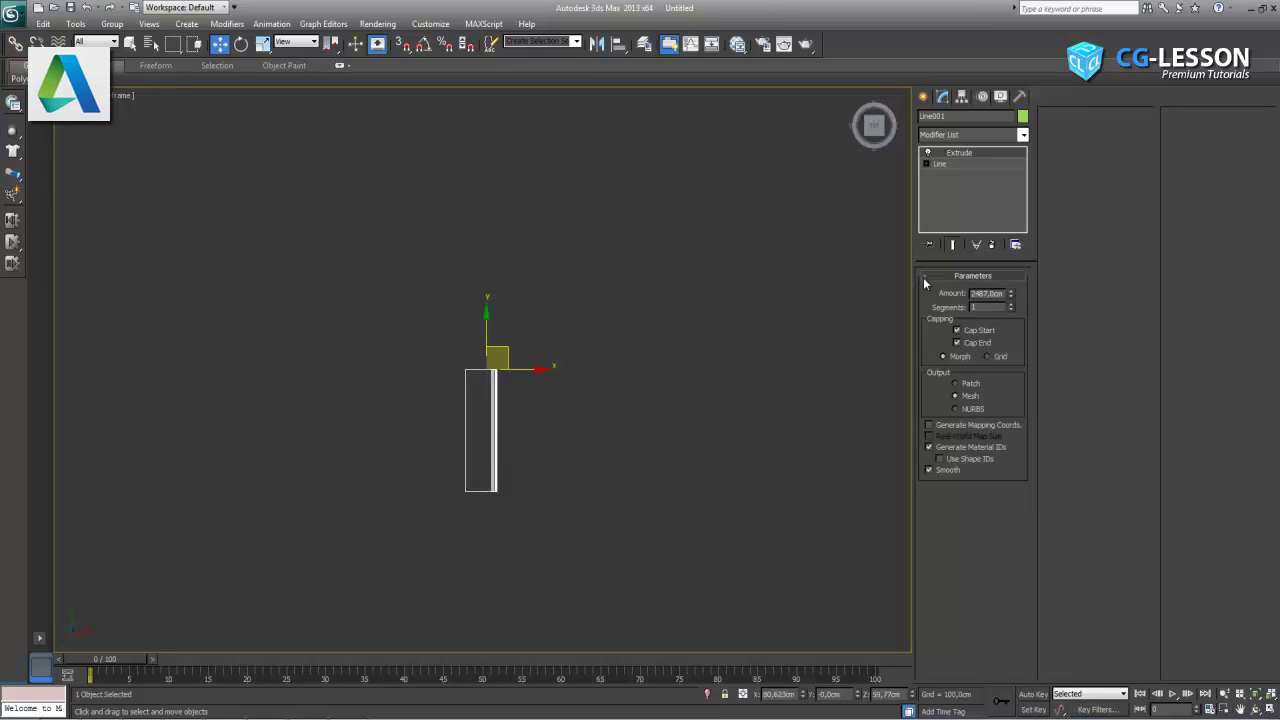
click(945, 164)
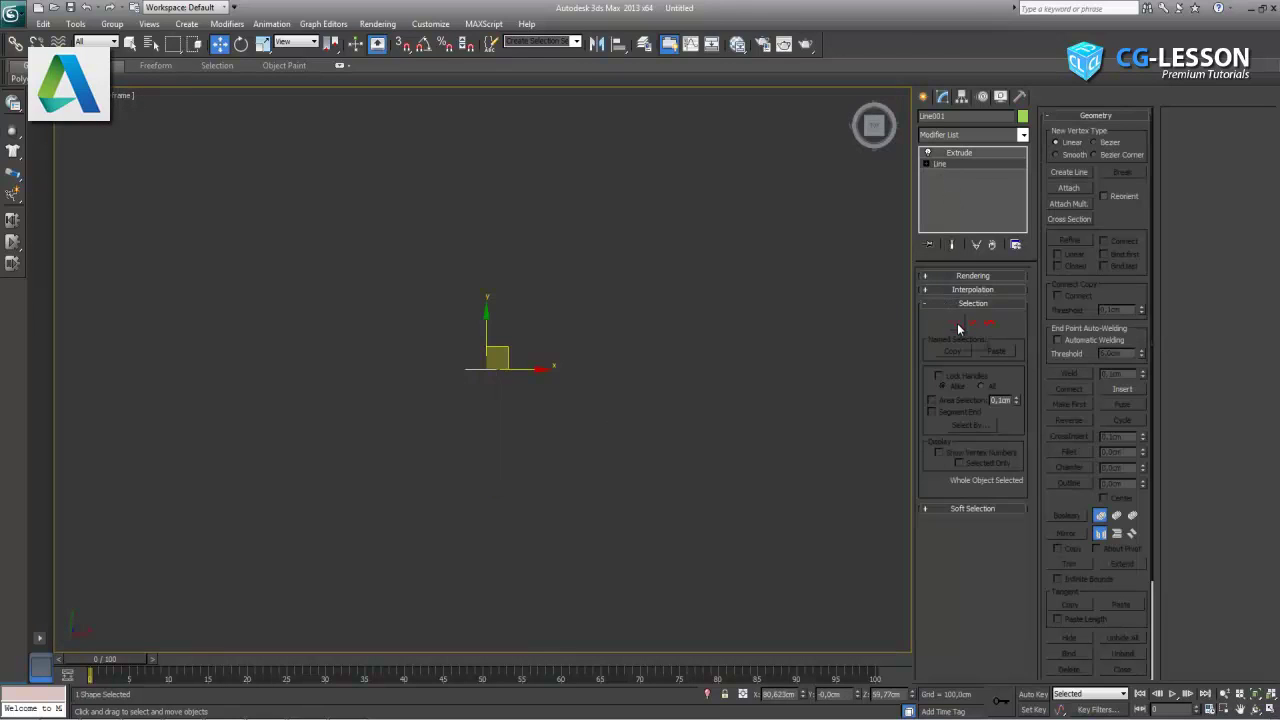
click(957, 322)
drag(478, 382, 369, 369)
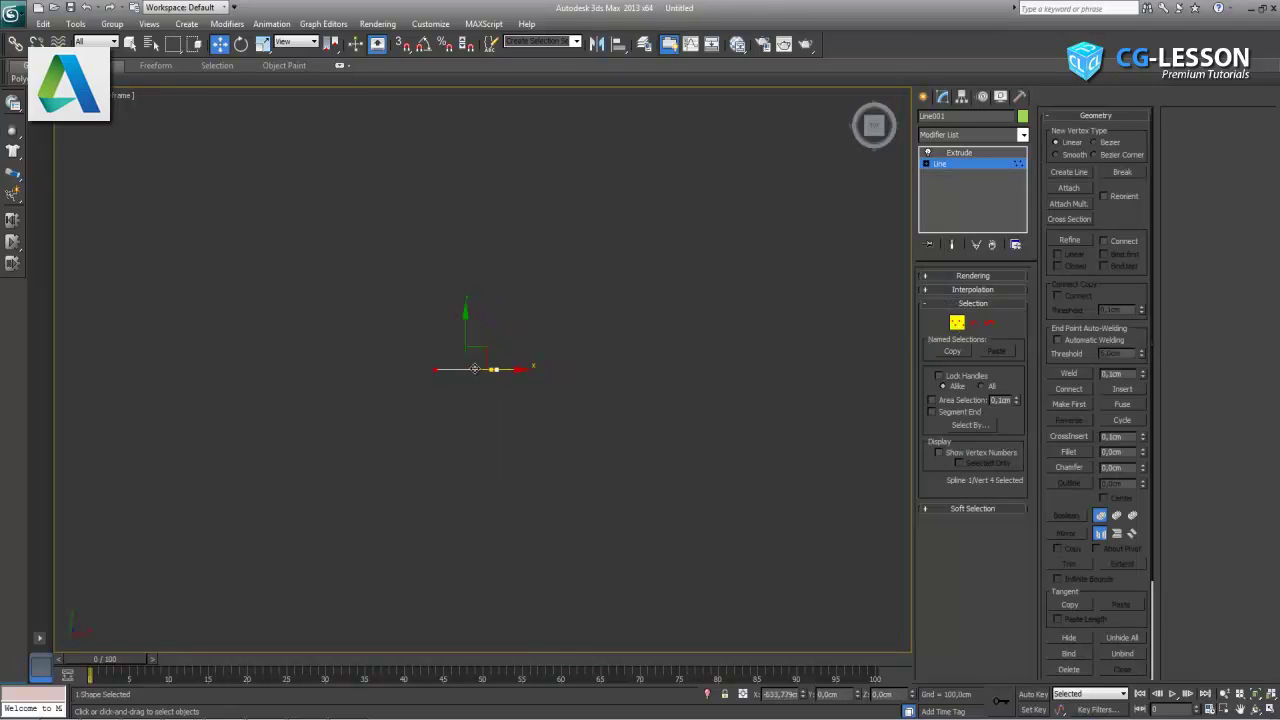
click(957, 322)
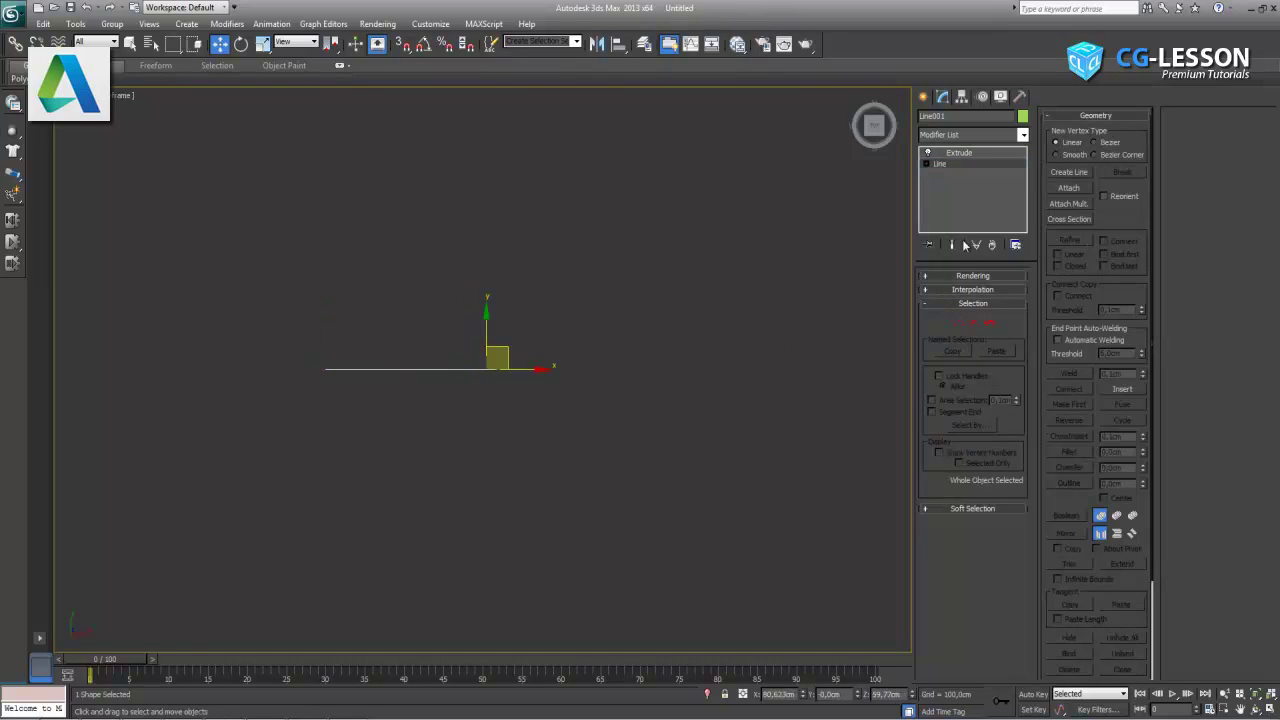
click(960, 154)
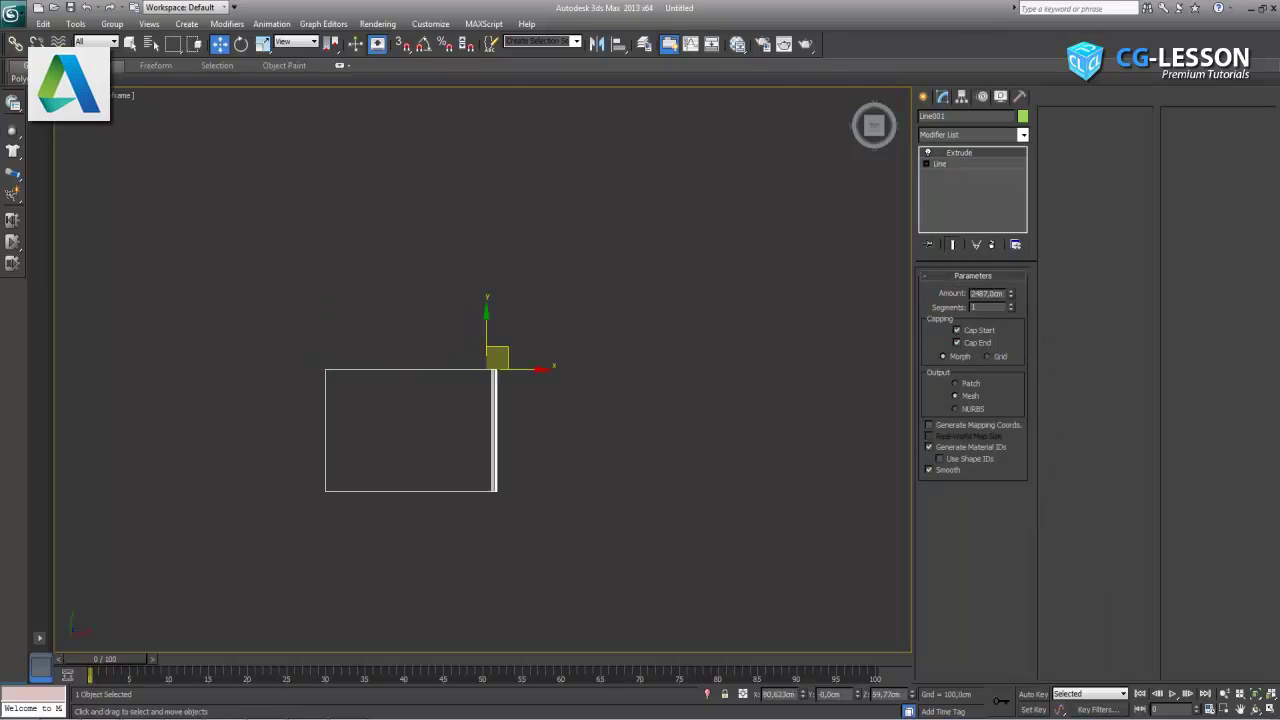
Hide the Front and side view grids, then maximize and pan the side view onto the backdrop
click(1271, 709)
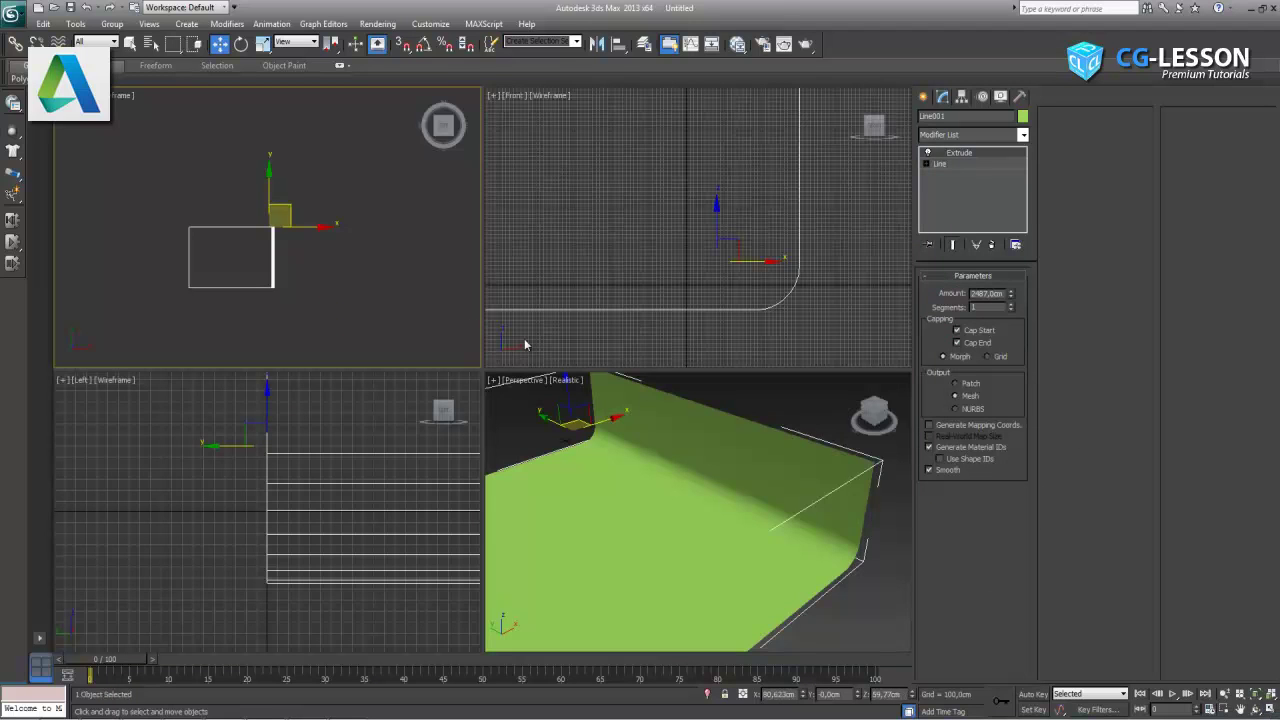
click(360, 289)
click(690, 256)
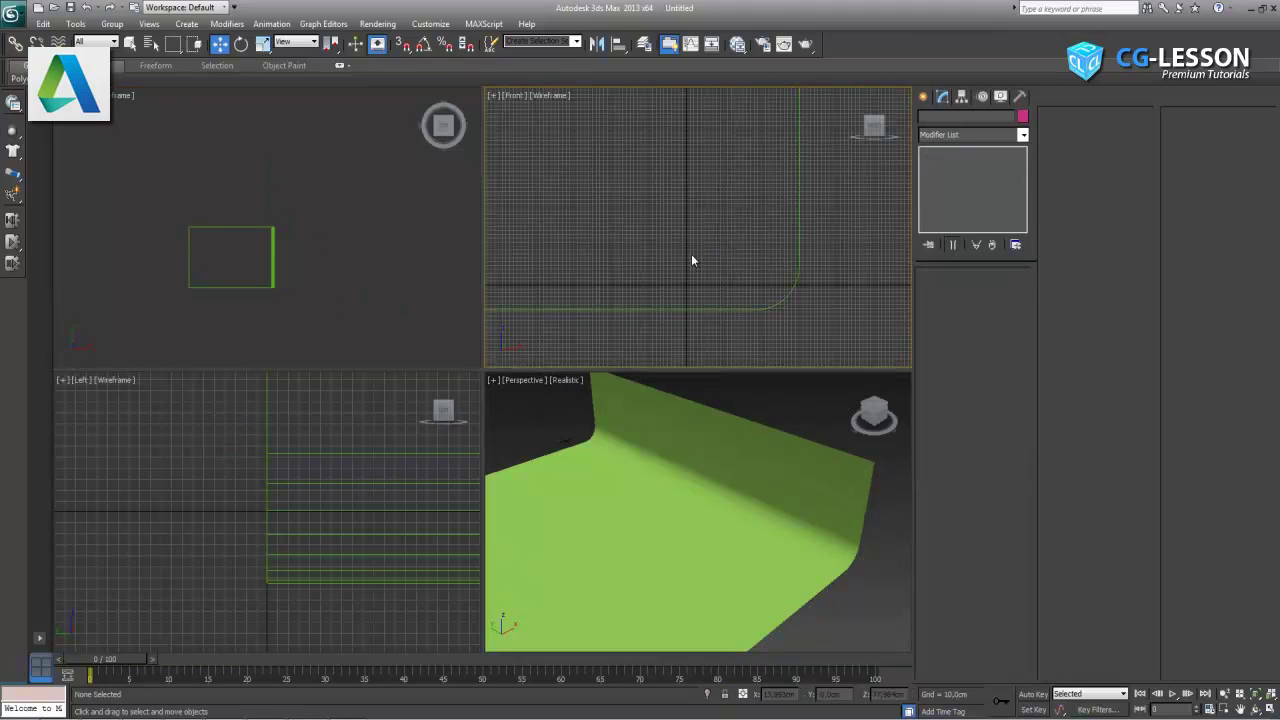
key(g)
click(156, 523)
key(g)
scroll(238, 543, down, 1)
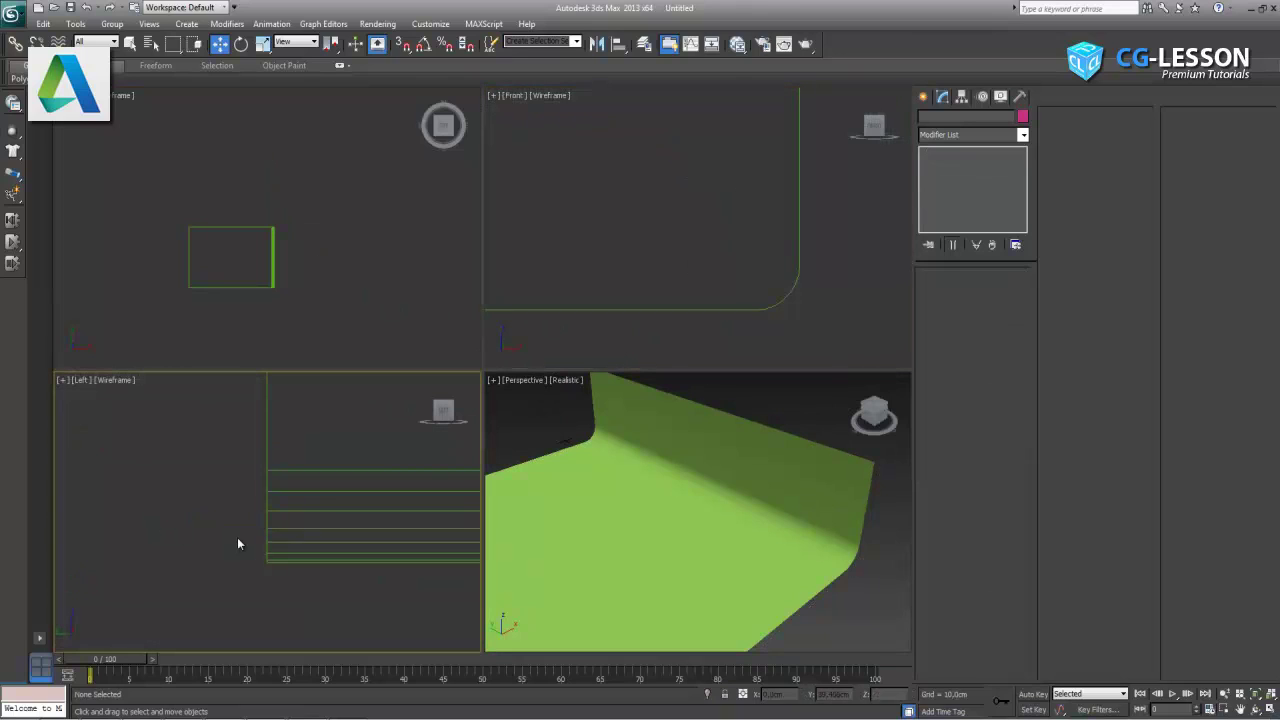
scroll(237, 543, down, 1)
click(1271, 709)
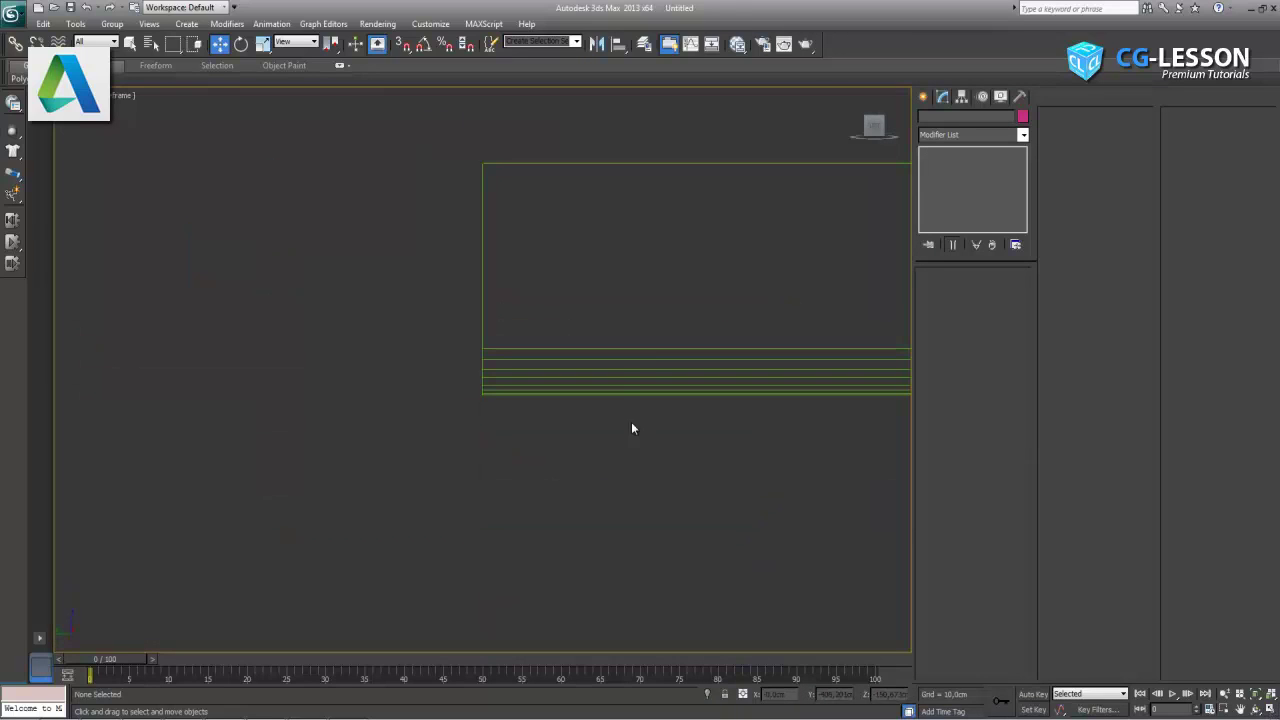
middle_drag(668, 431, 268, 530)
Create a text shape reading 'D' in front of the backdrop
key(z)
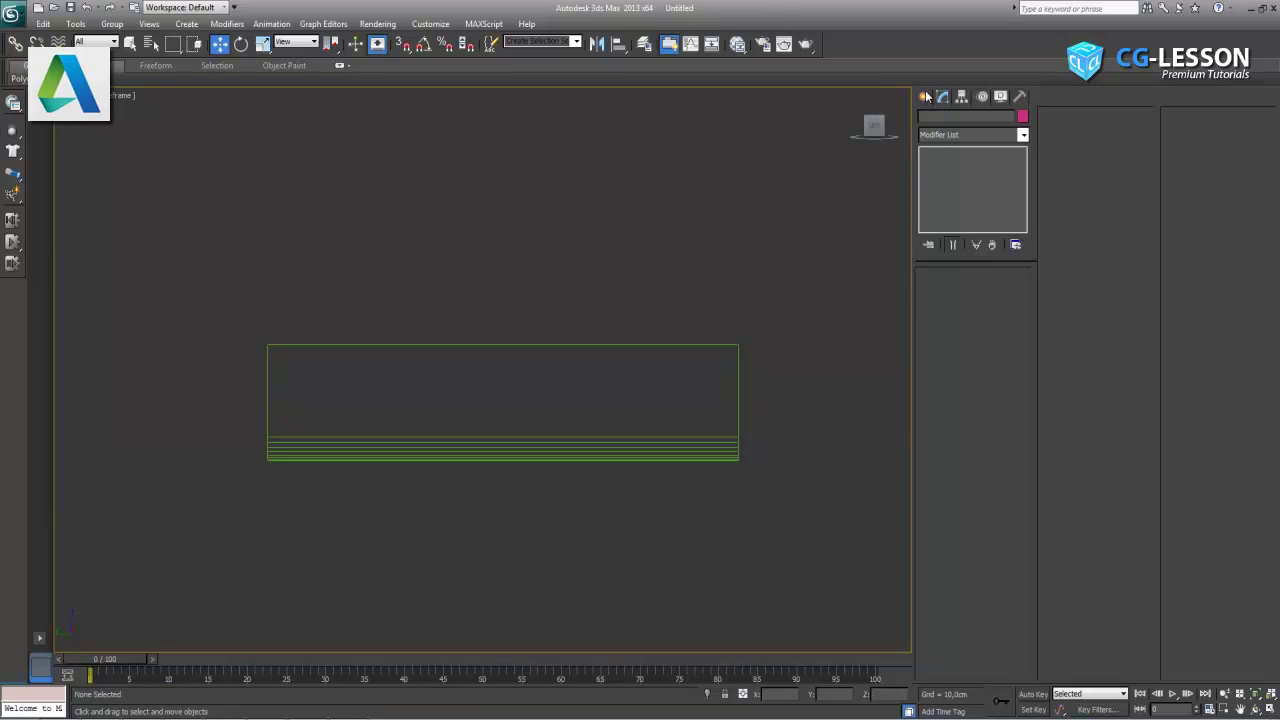
click(926, 96)
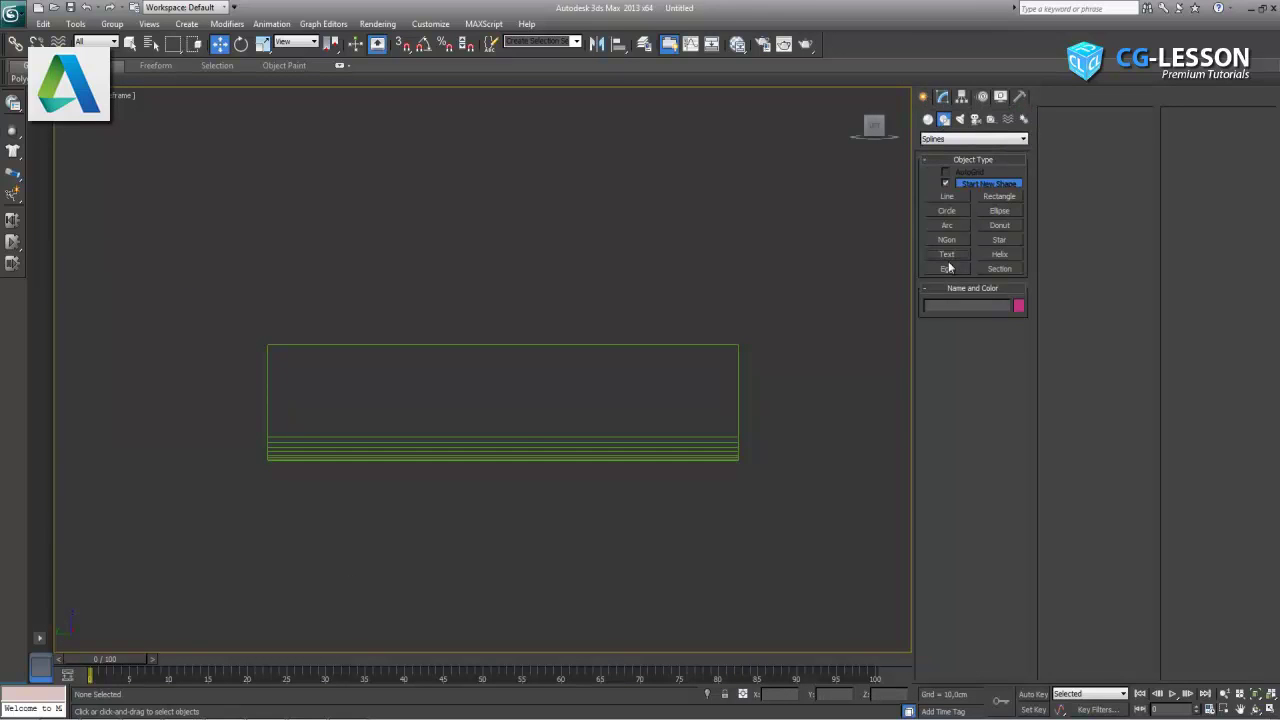
click(947, 254)
click(495, 410)
drag(969, 460, 809, 451)
text(D)
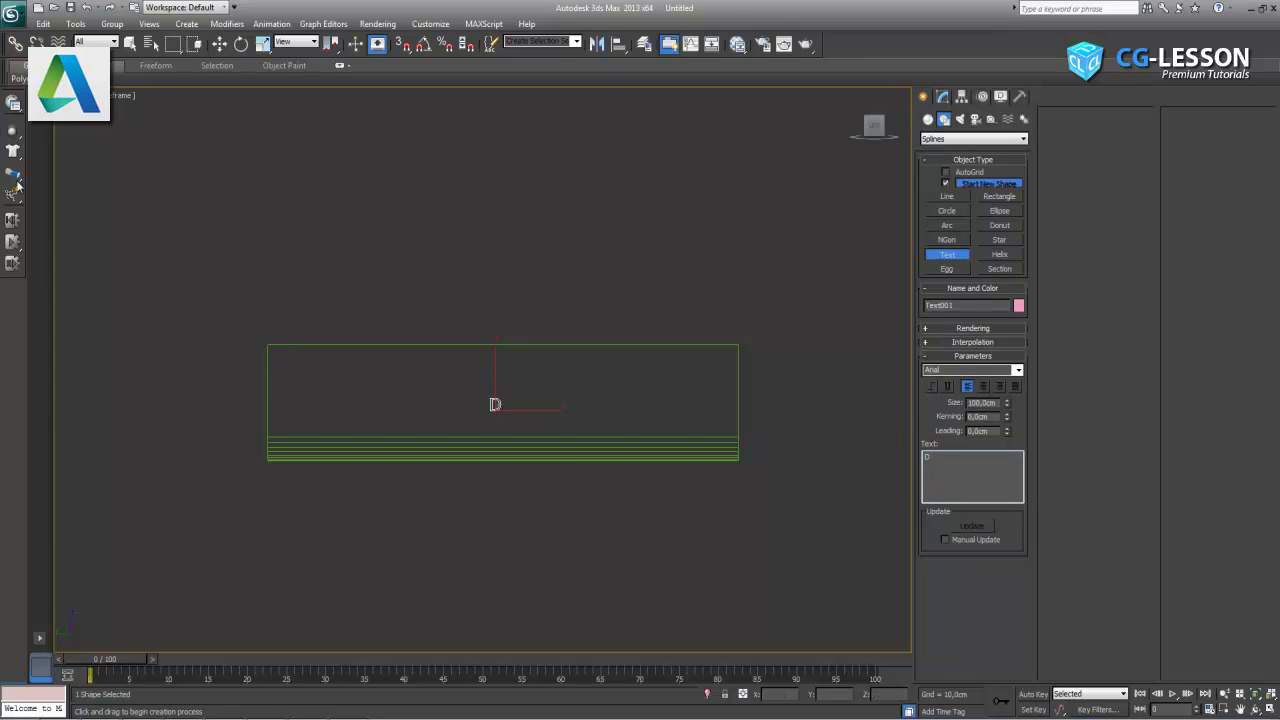
Shift-clone the D to its right as an independent copy for the O
click(219, 44)
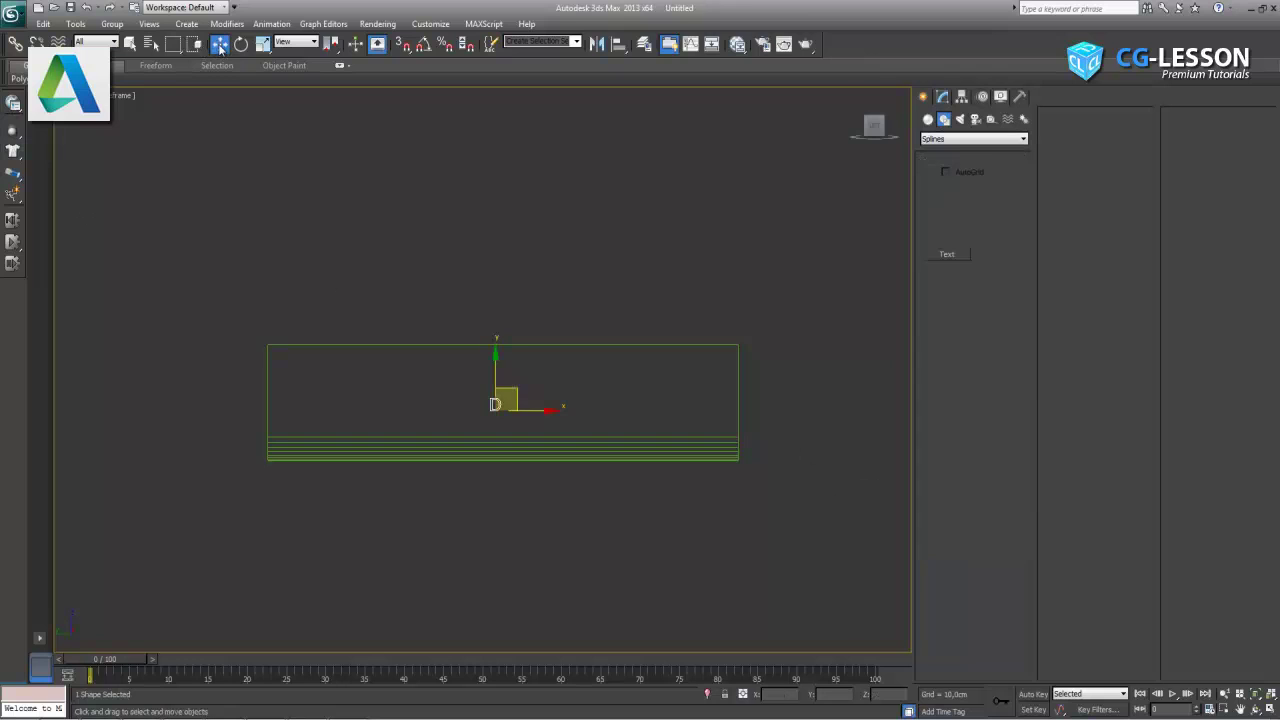
shift+drag(527, 409, 547, 406)
click(641, 424)
click(942, 96)
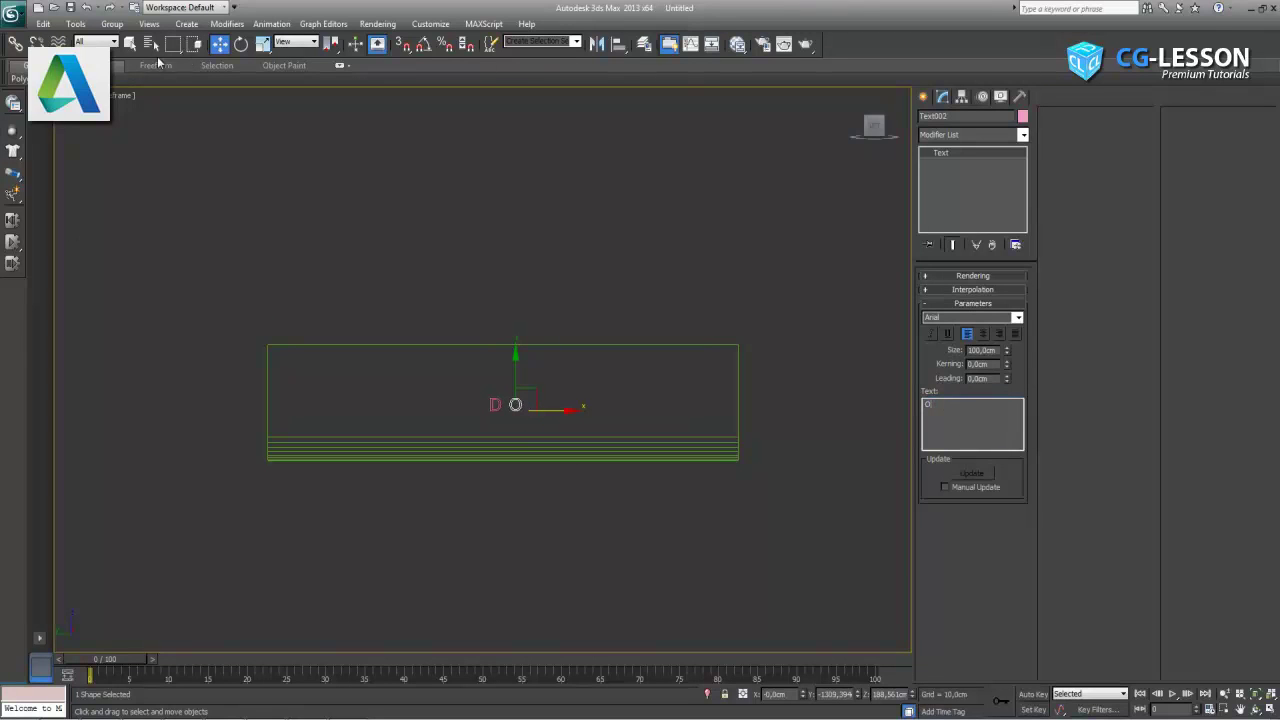
click(482, 238)
click(515, 404)
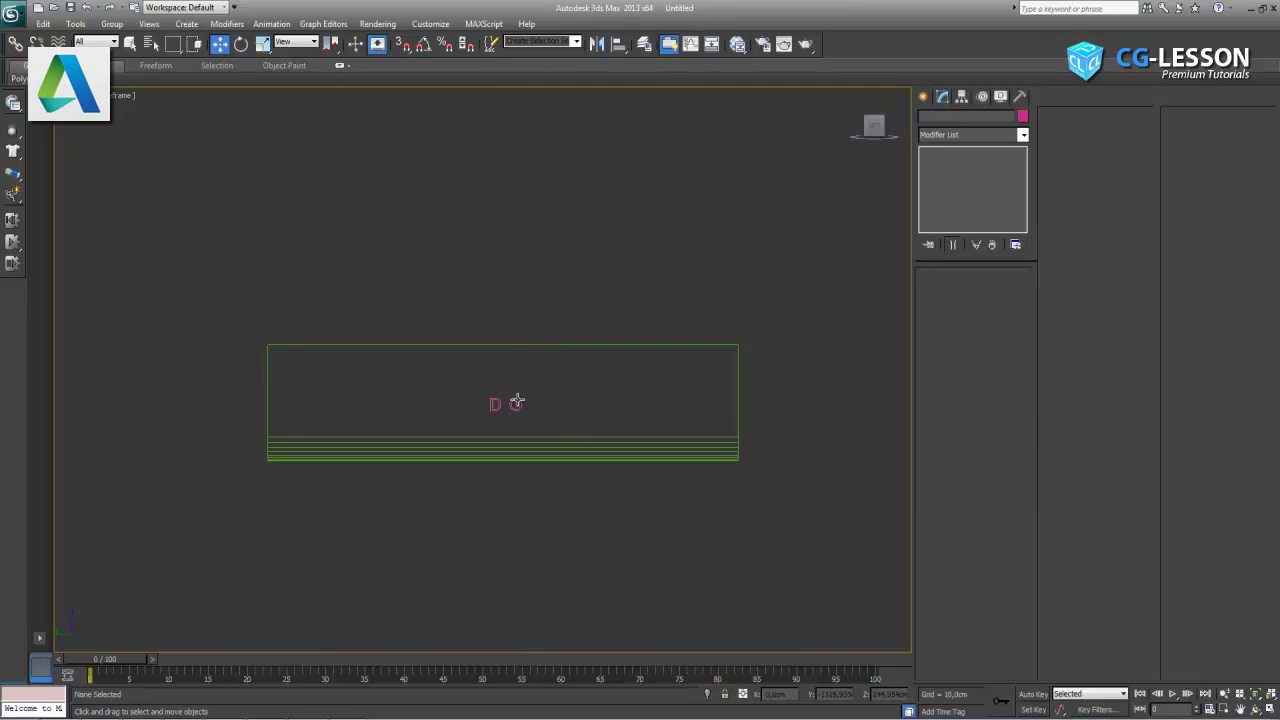
Clone the O to its right and change the copy's text to 'F'
shift+drag(555, 408, 581, 409)
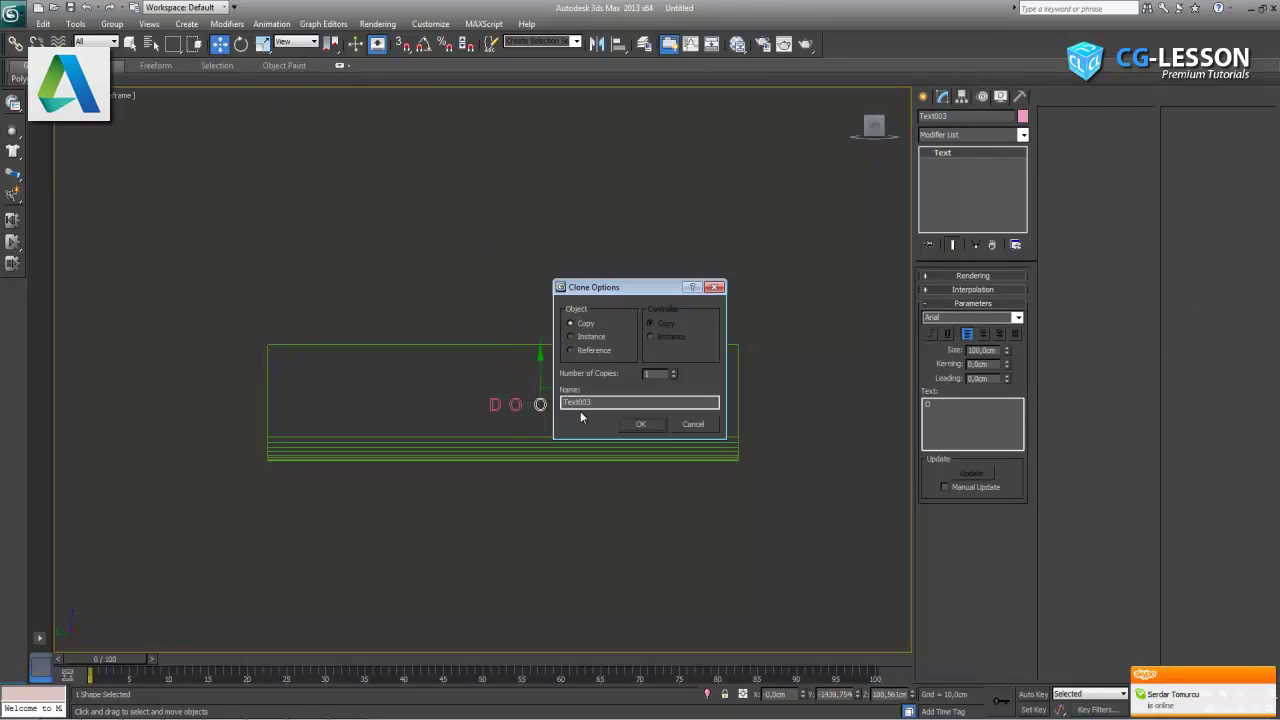
key(Return)
double_click(959, 407)
text(F)
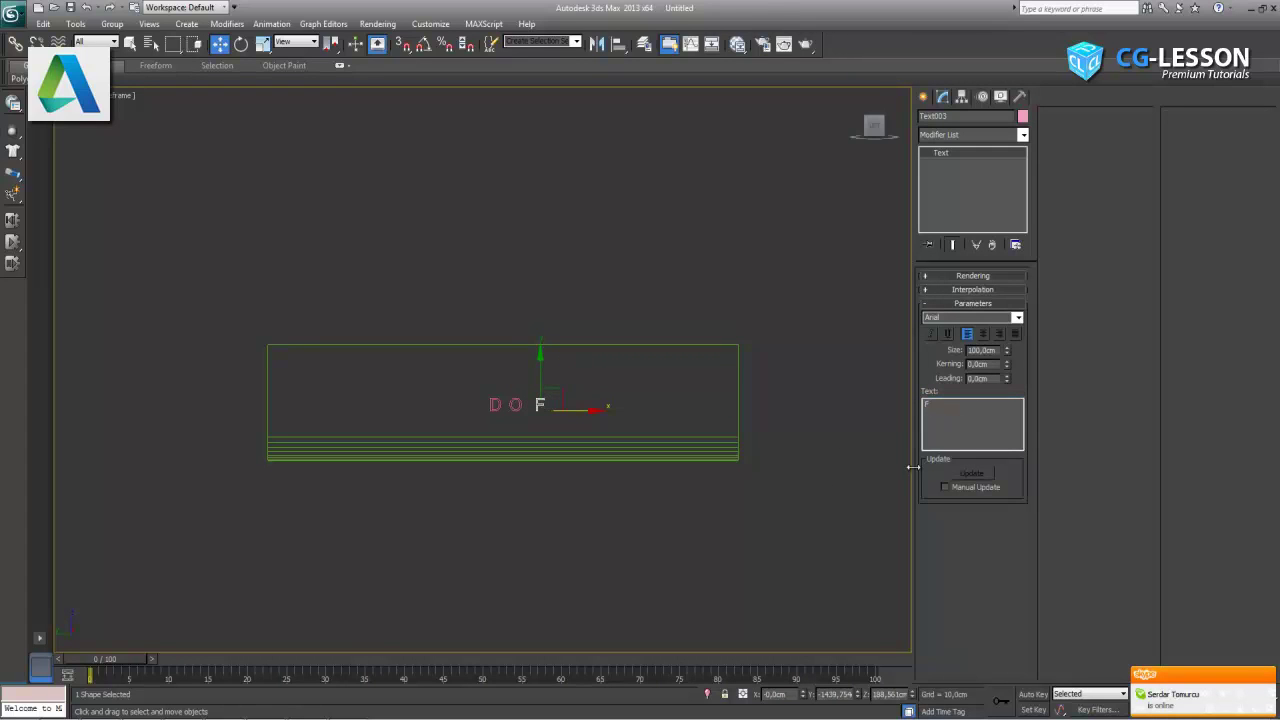
click(496, 354)
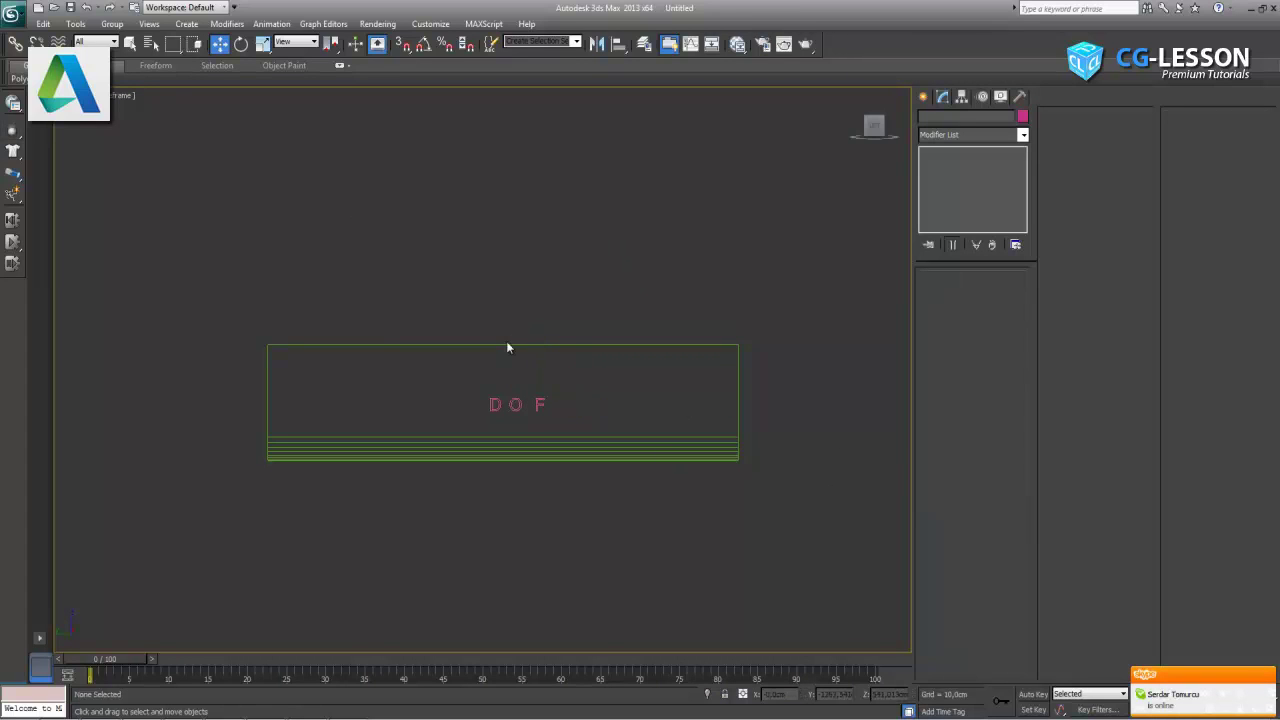
scroll(507, 347, up, 2)
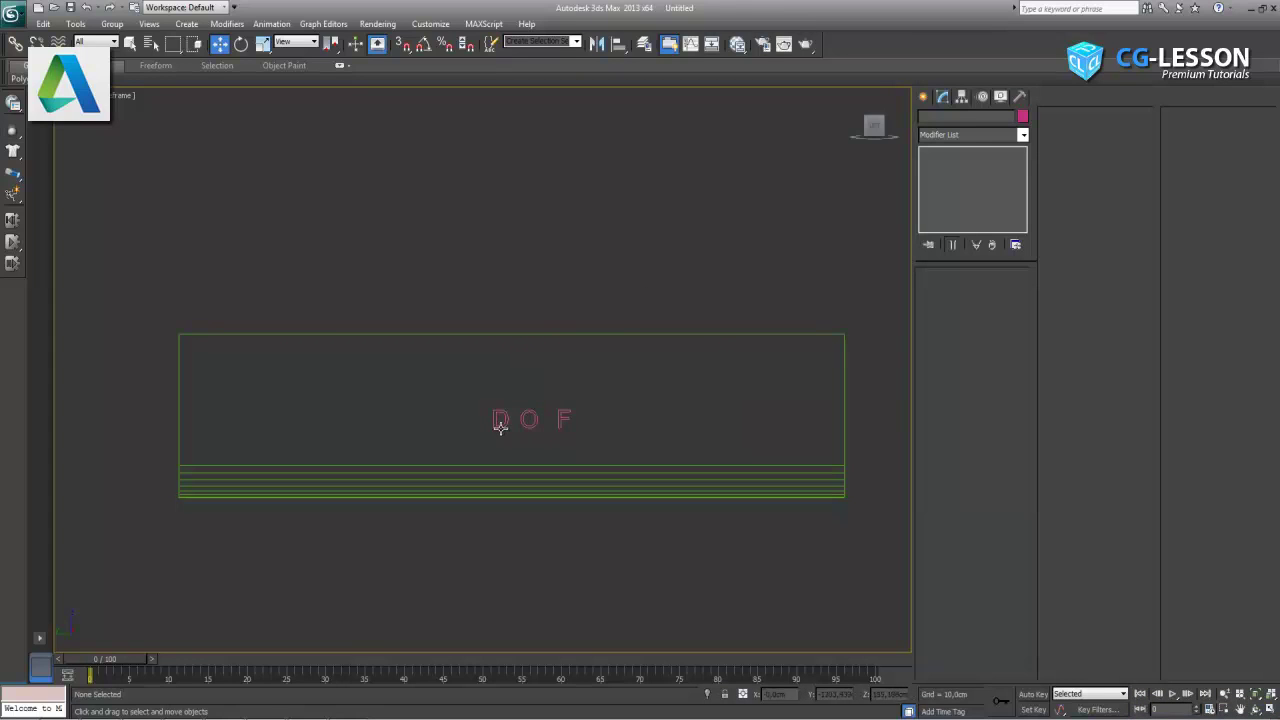
Give the D, O and F letters together an Extrude modifier with Amount 20 cm
drag(508, 424, 594, 389)
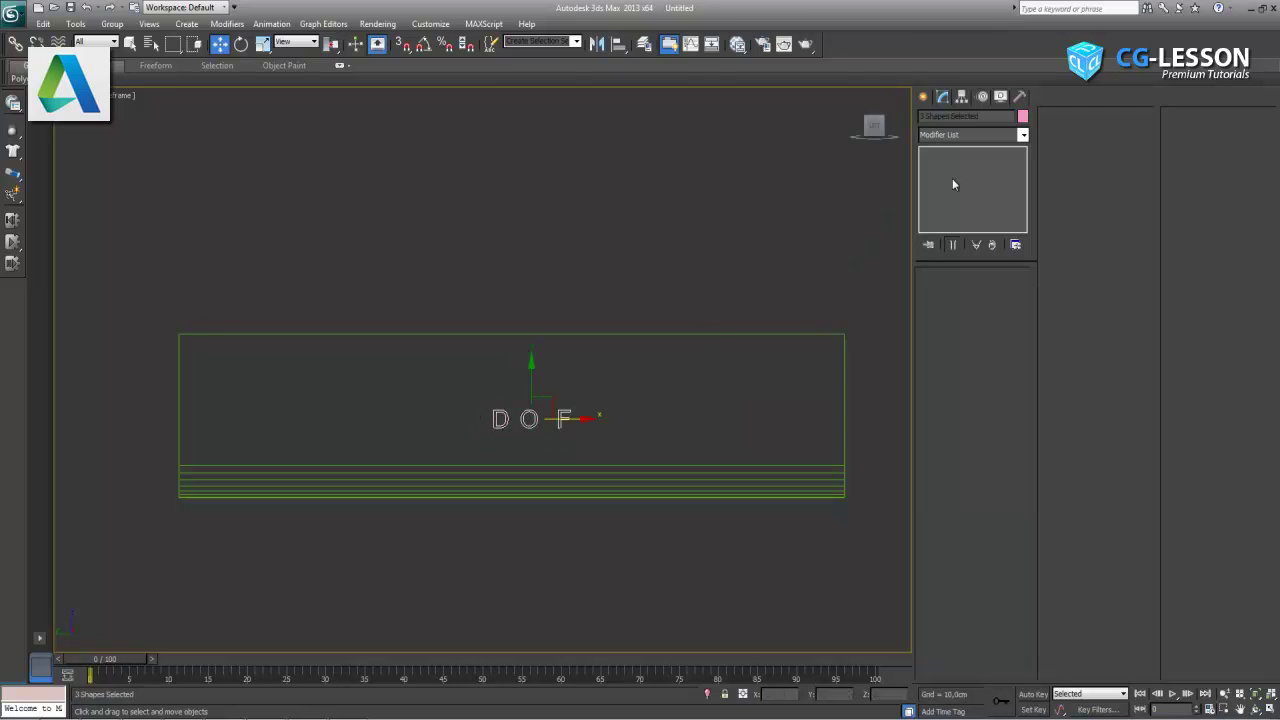
click(960, 136)
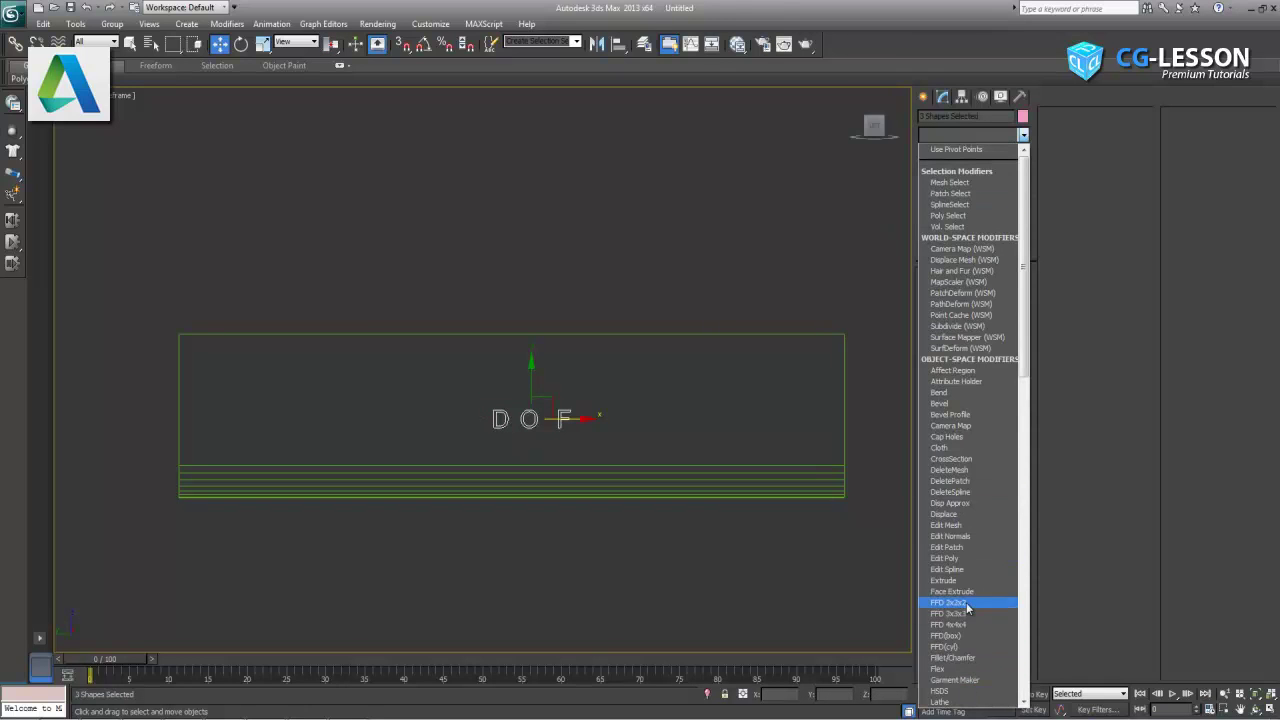
click(944, 580)
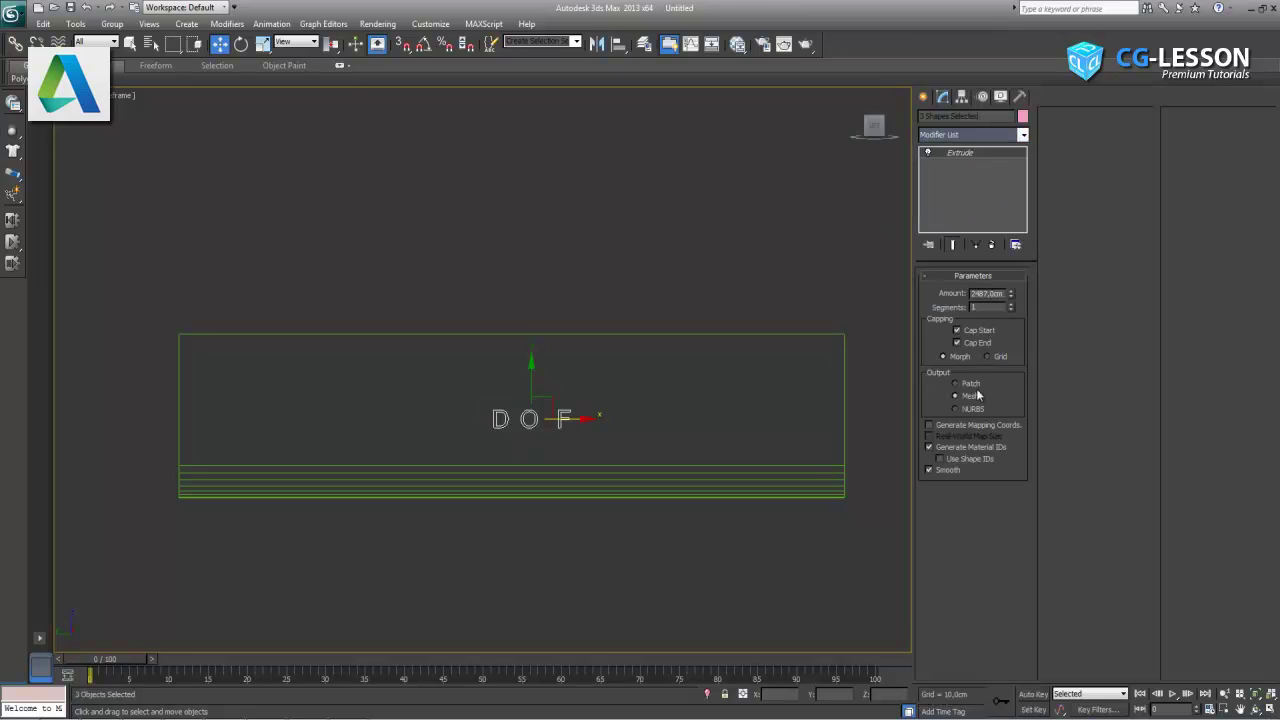
double_click(987, 294)
text(20)
key(Return)
In the Front view, lower the letters onto the backdrop floor and slide them left
click(1270, 710)
right_click(293, 237)
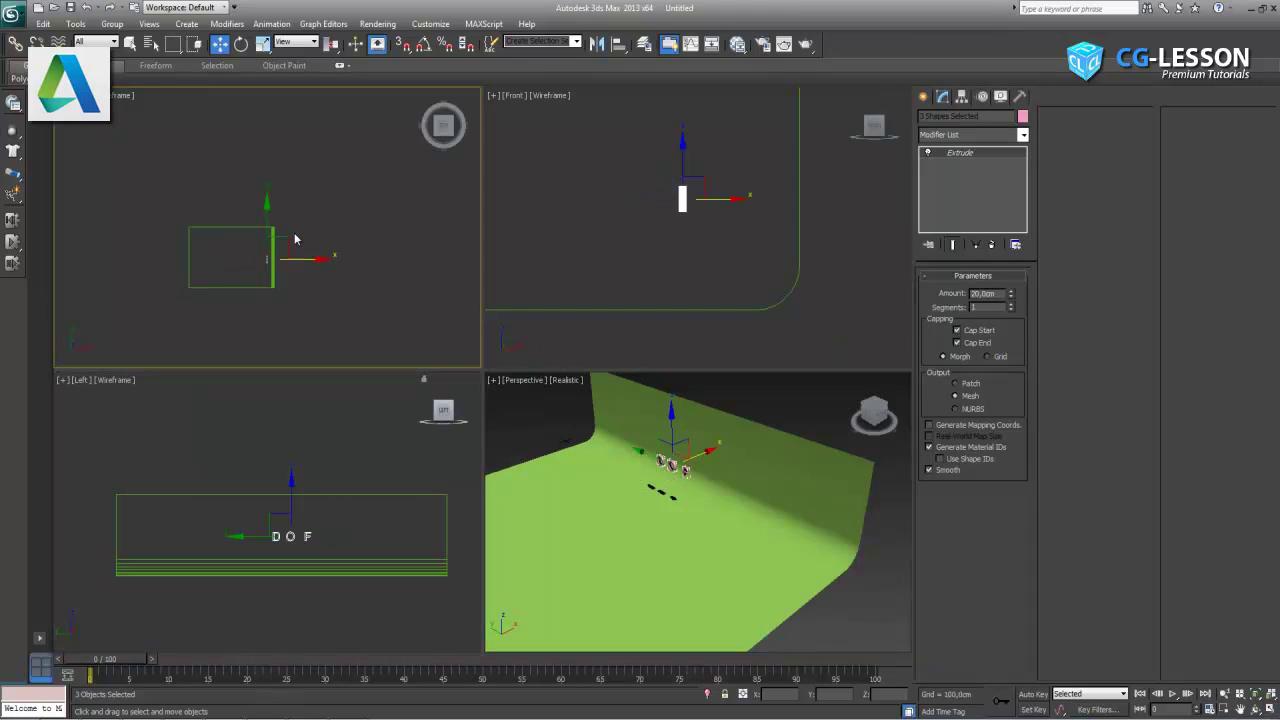
right_click(700, 240)
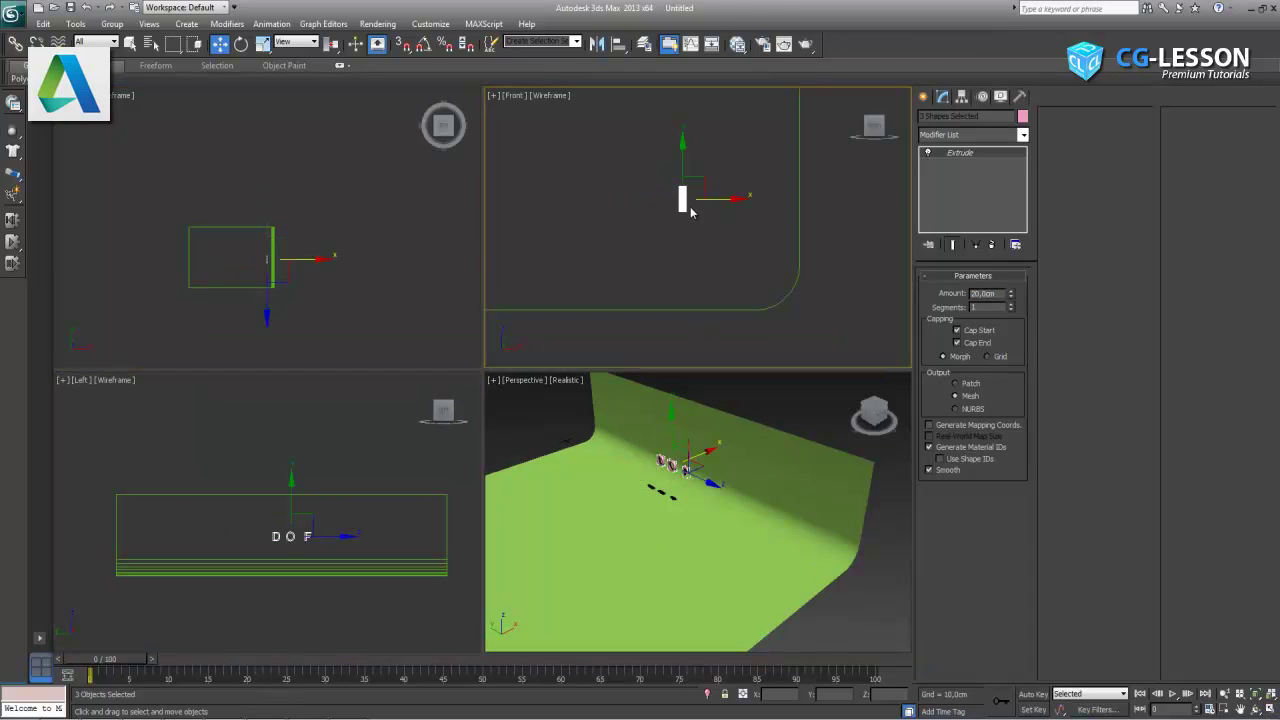
drag(680, 165, 671, 265)
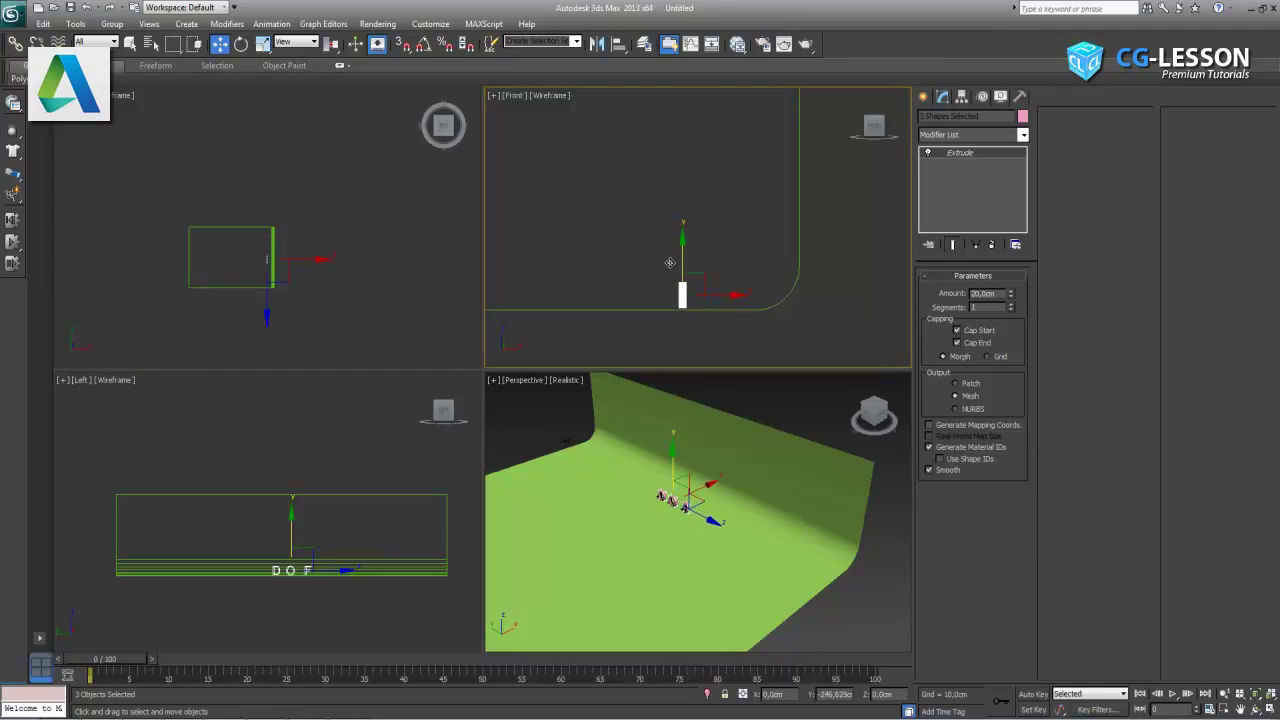
mouse_move(722, 296)
mouse_down()
mouse_move(553, 308)
mouse_move(747, 285)
mouse_move(580, 290)
mouse_up()
Shift the letters further left, then maximize the Top view framing all three letters
middle_drag(610, 304, 848, 307)
drag(836, 291, 651, 291)
click(308, 289)
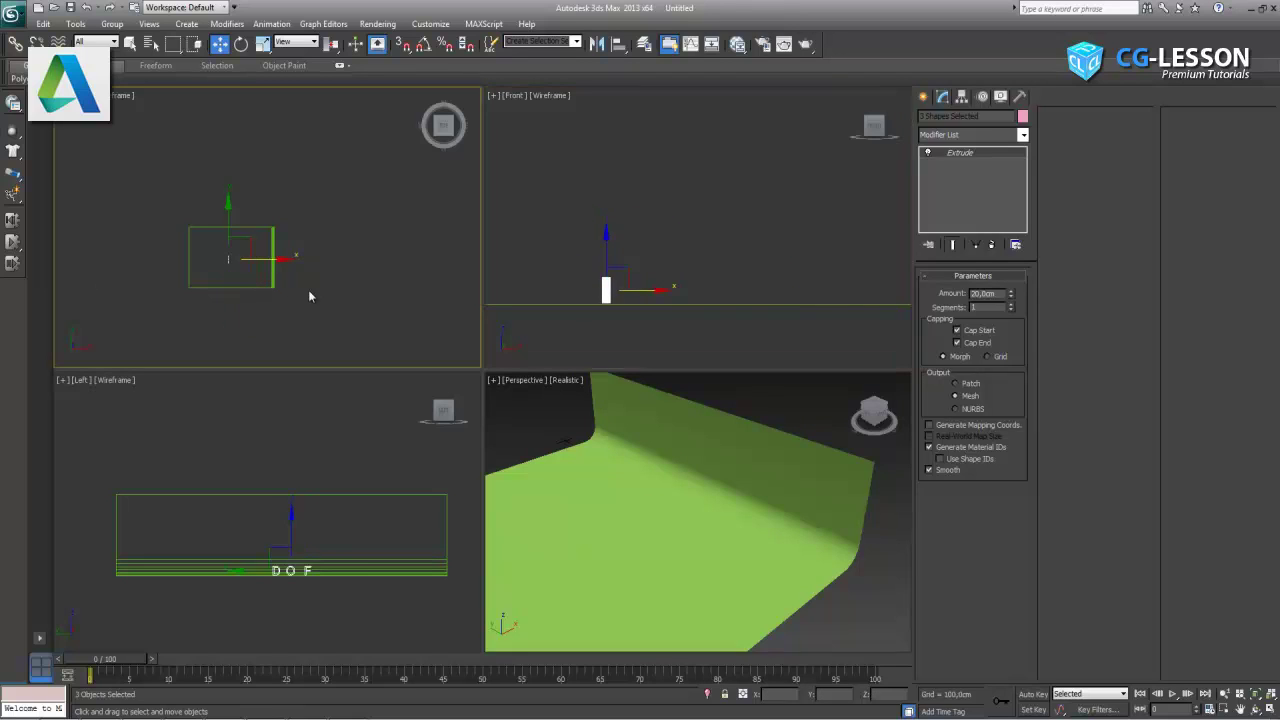
key(alt+w)
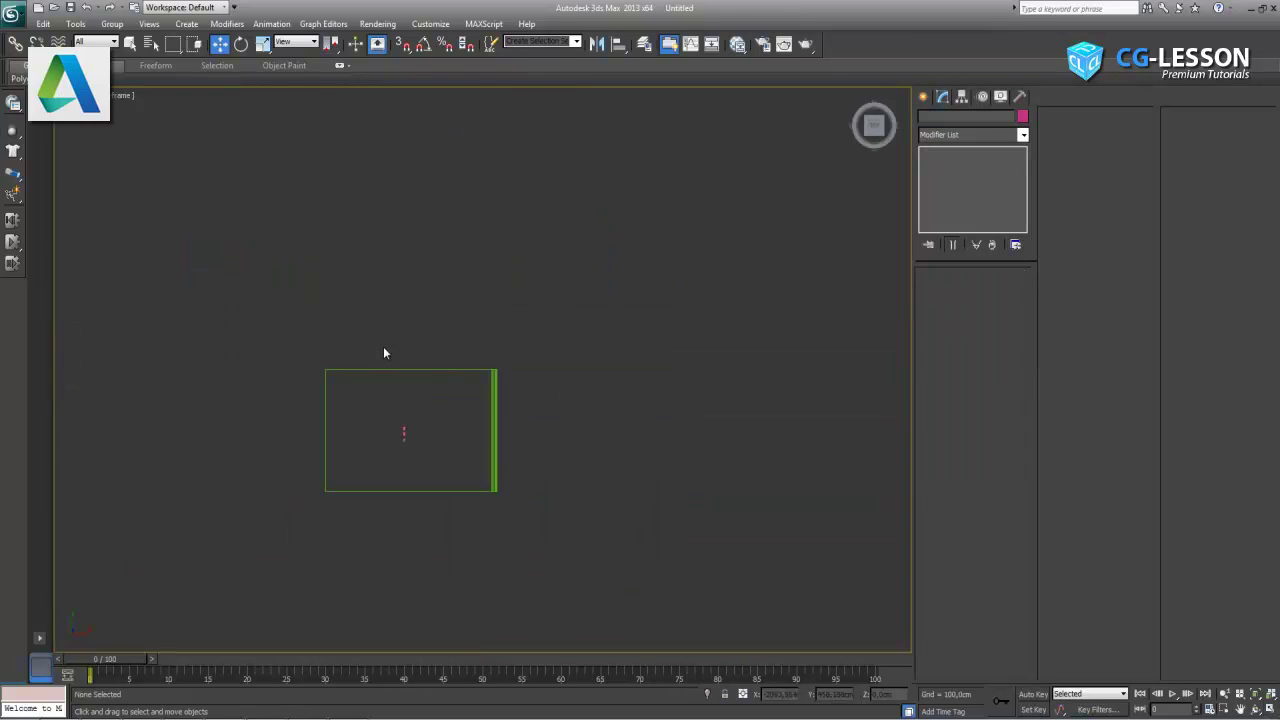
scroll(440, 355, up, 3)
scroll(501, 353, up, 4)
middle_drag(440, 235, 563, 611)
scroll(500, 544, up, 3)
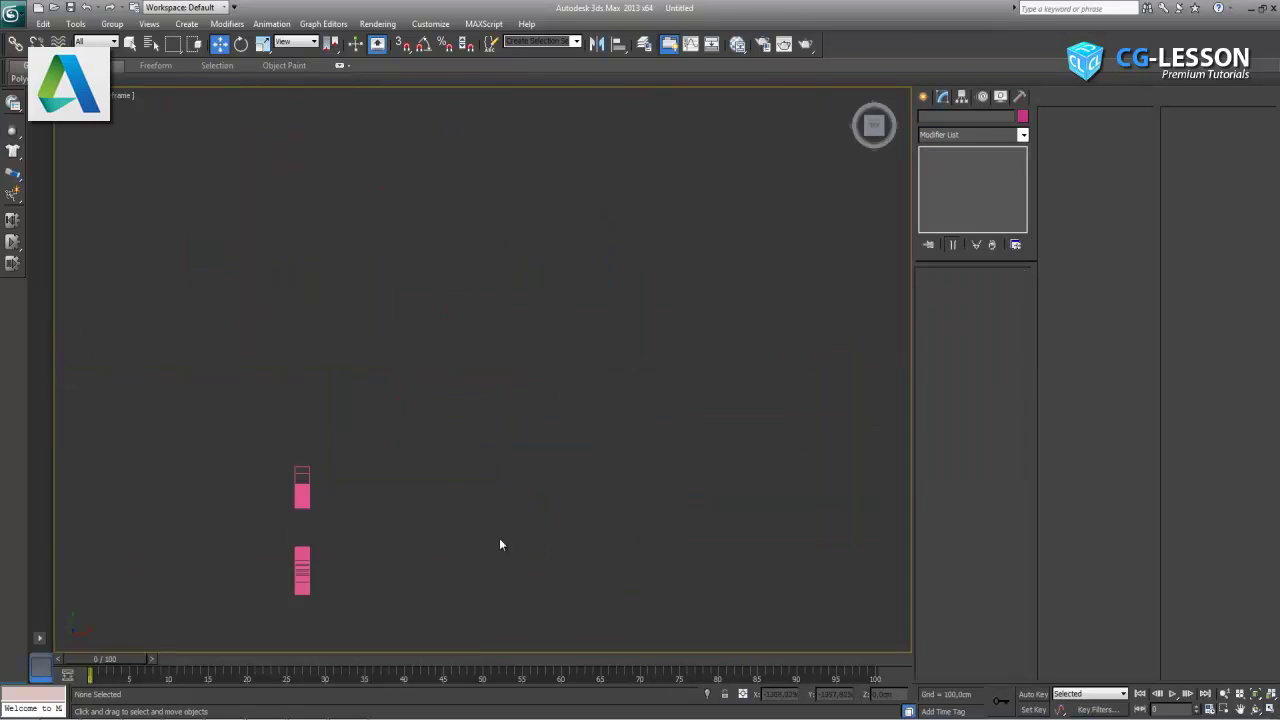
middle_drag(381, 577, 360, 323)
Stagger the letters in Top view, moving the O right and the F far right
click(278, 330)
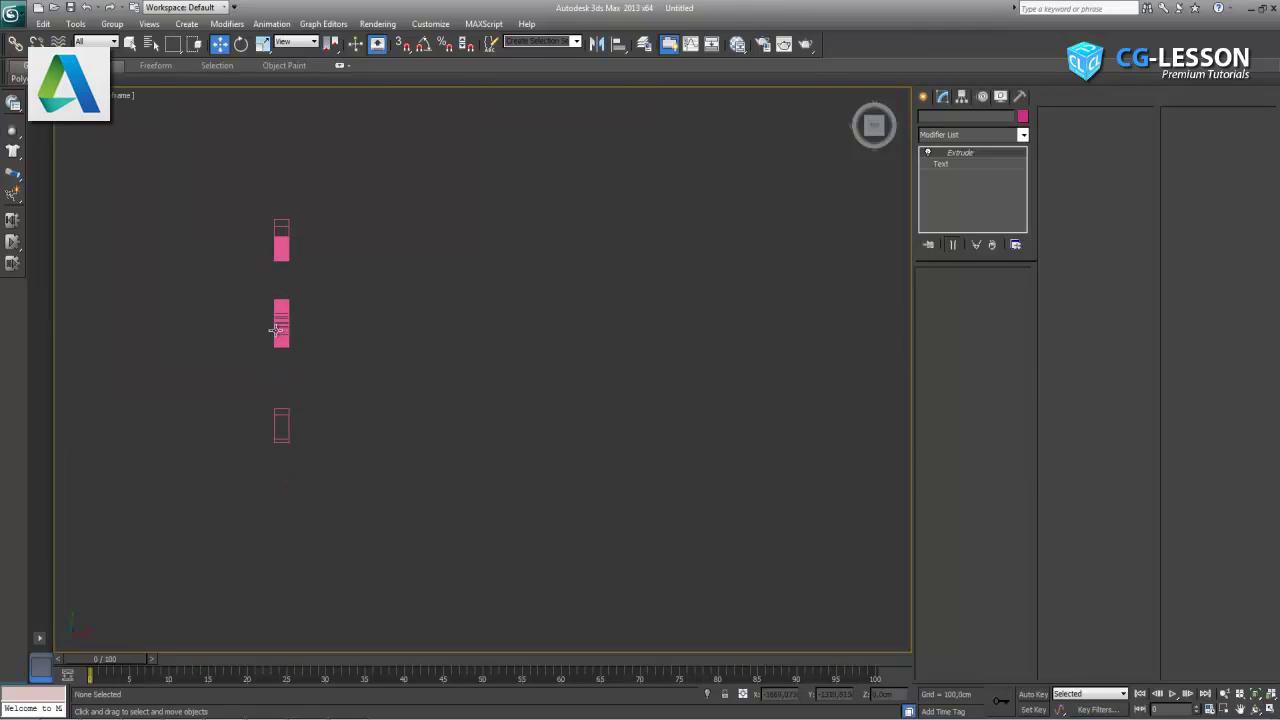
drag(325, 326, 455, 347)
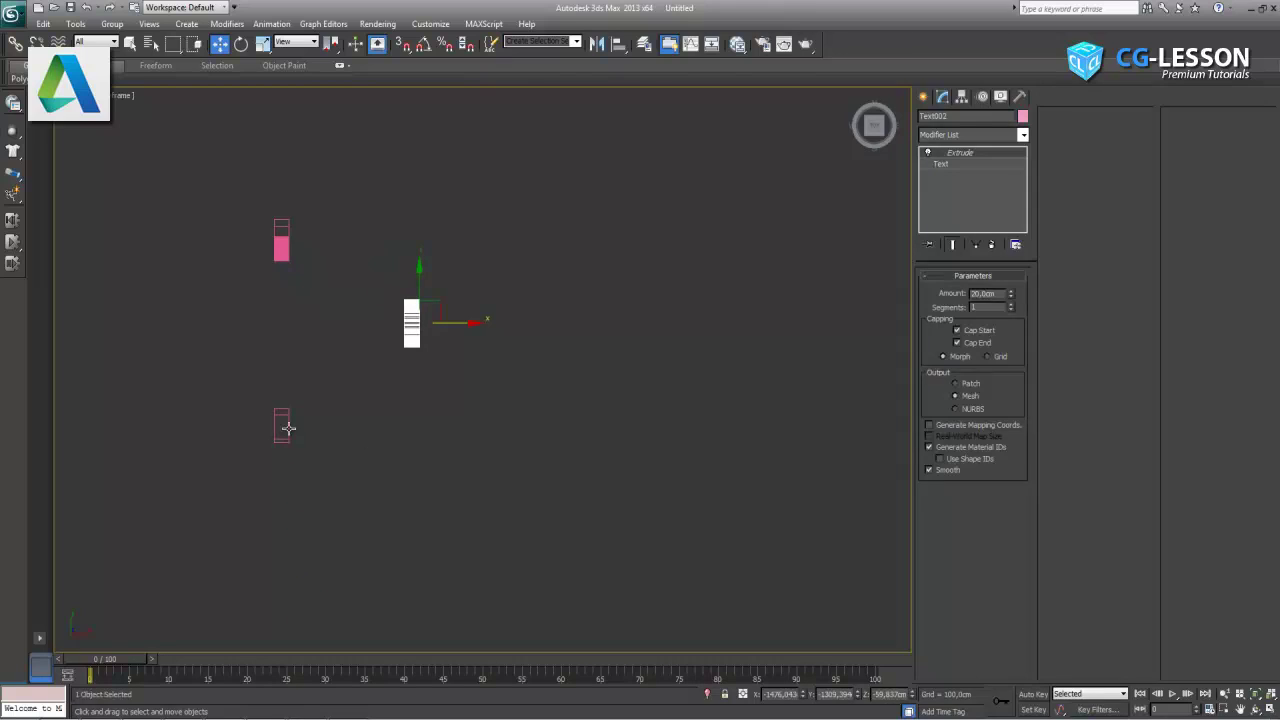
click(288, 428)
mouse_move(323, 429)
mouse_down()
mouse_move(679, 461)
mouse_move(656, 470)
mouse_up()
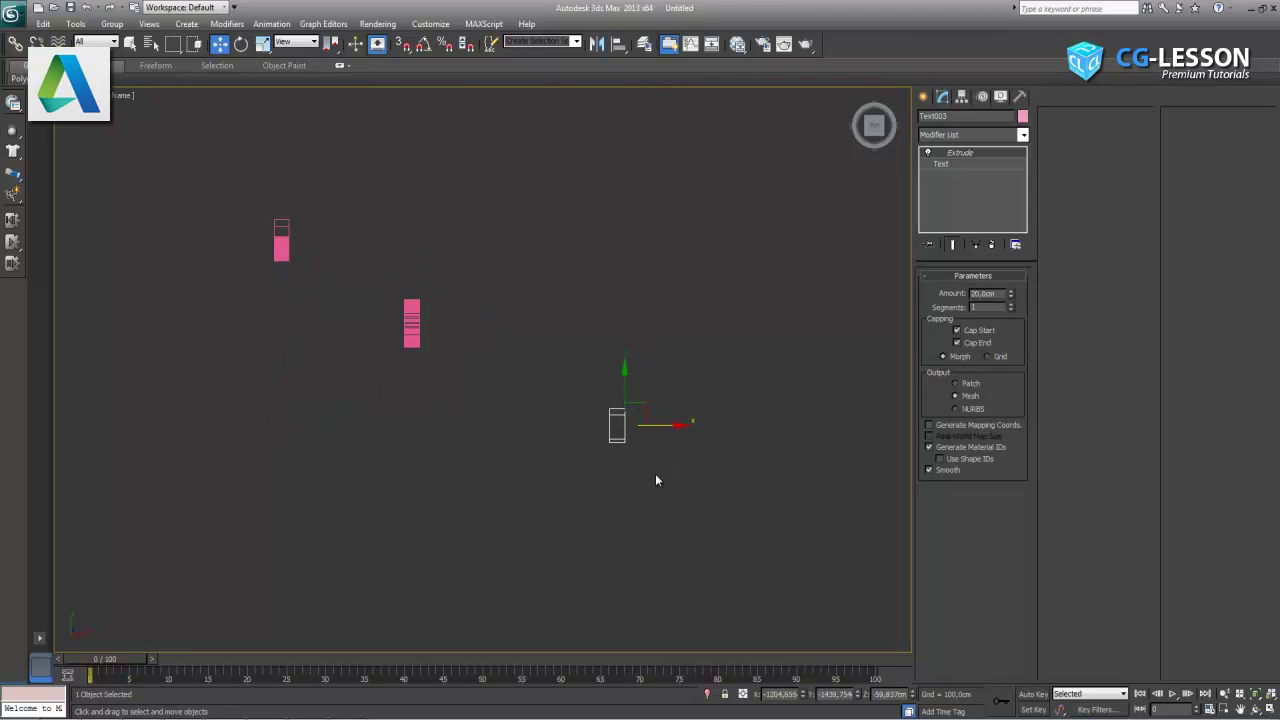
click(411, 338)
drag(469, 322, 488, 322)
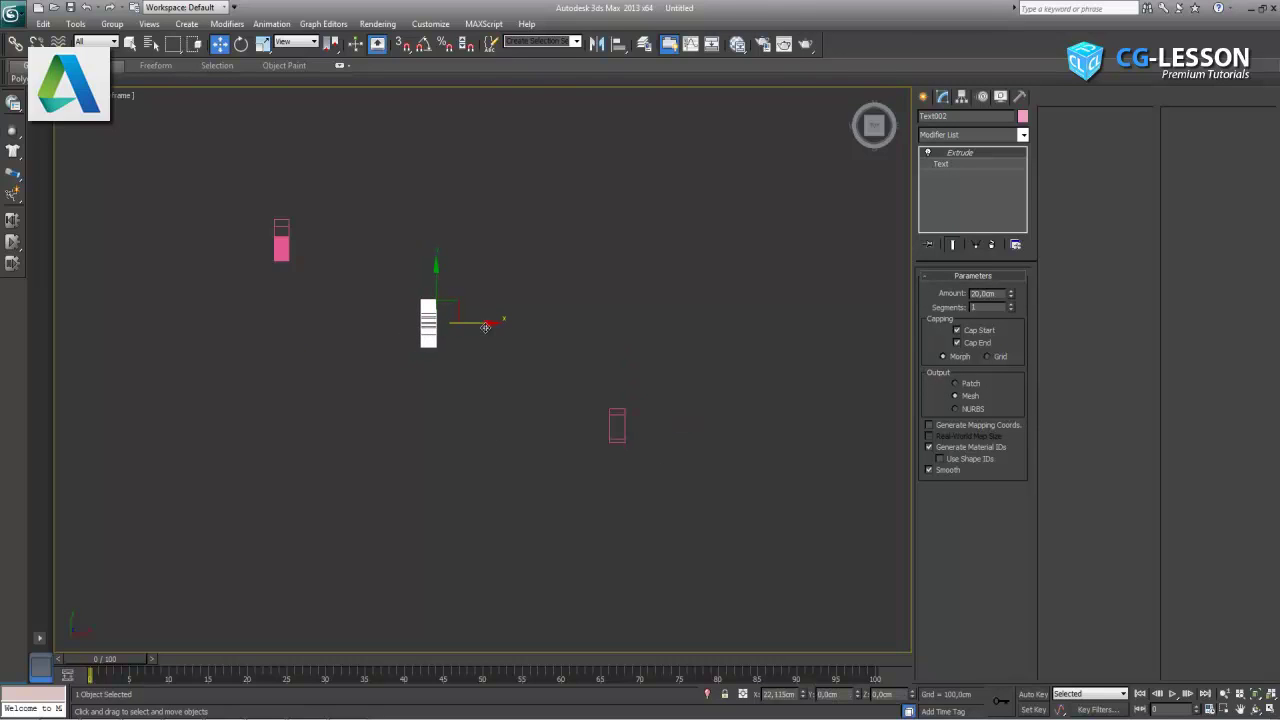
Restore four viewports, clear the selection, and orbit Perspective to view the letters
click(1270, 709)
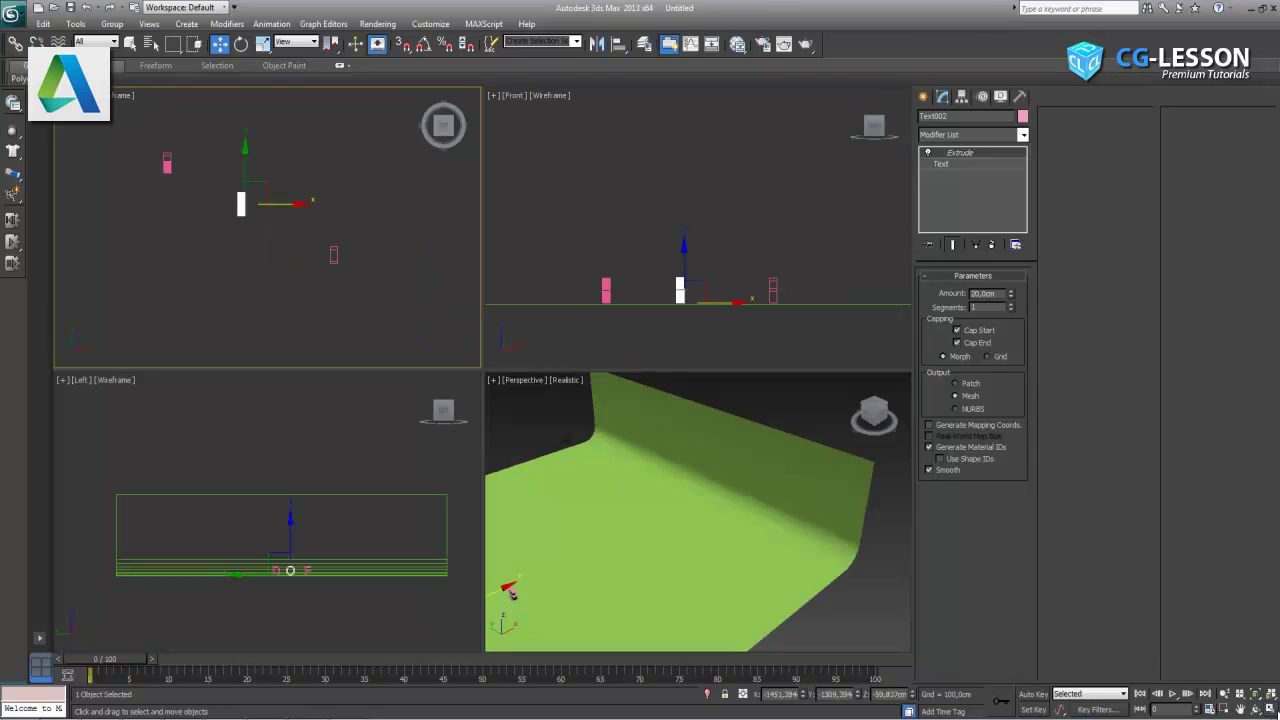
right_click(622, 523)
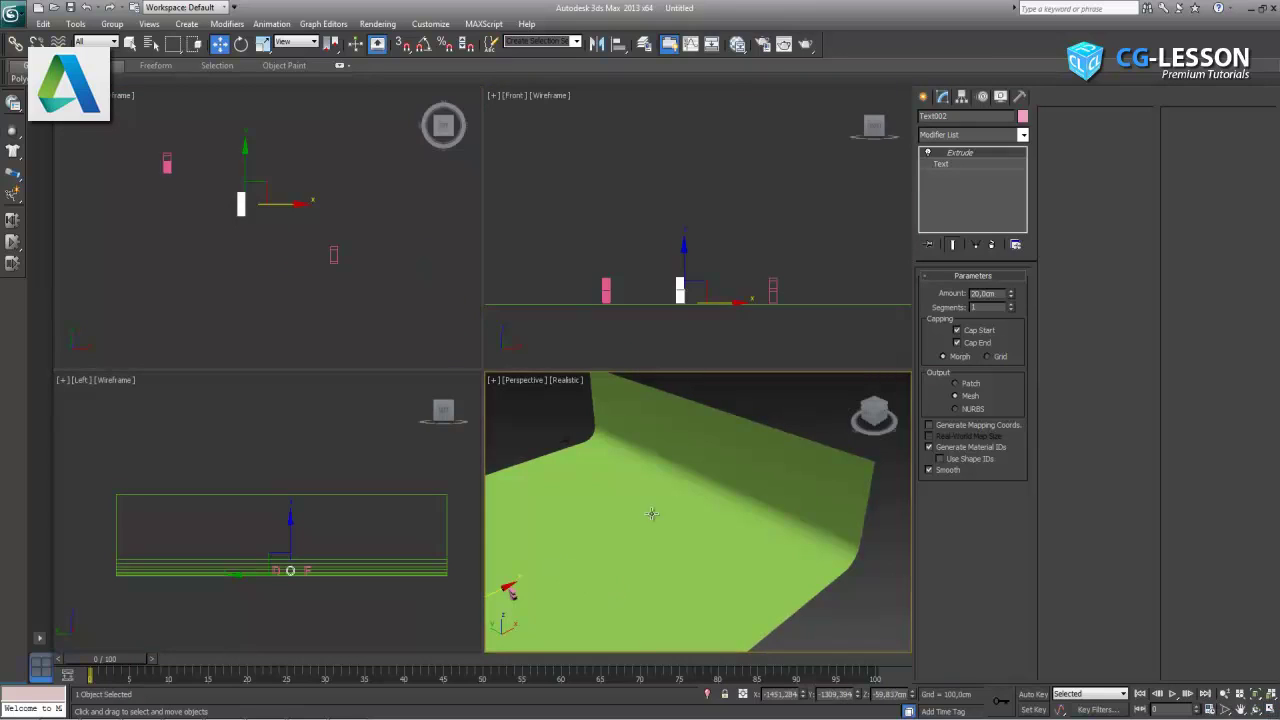
click(724, 359)
alt+middle_drag(654, 517, 750, 483)
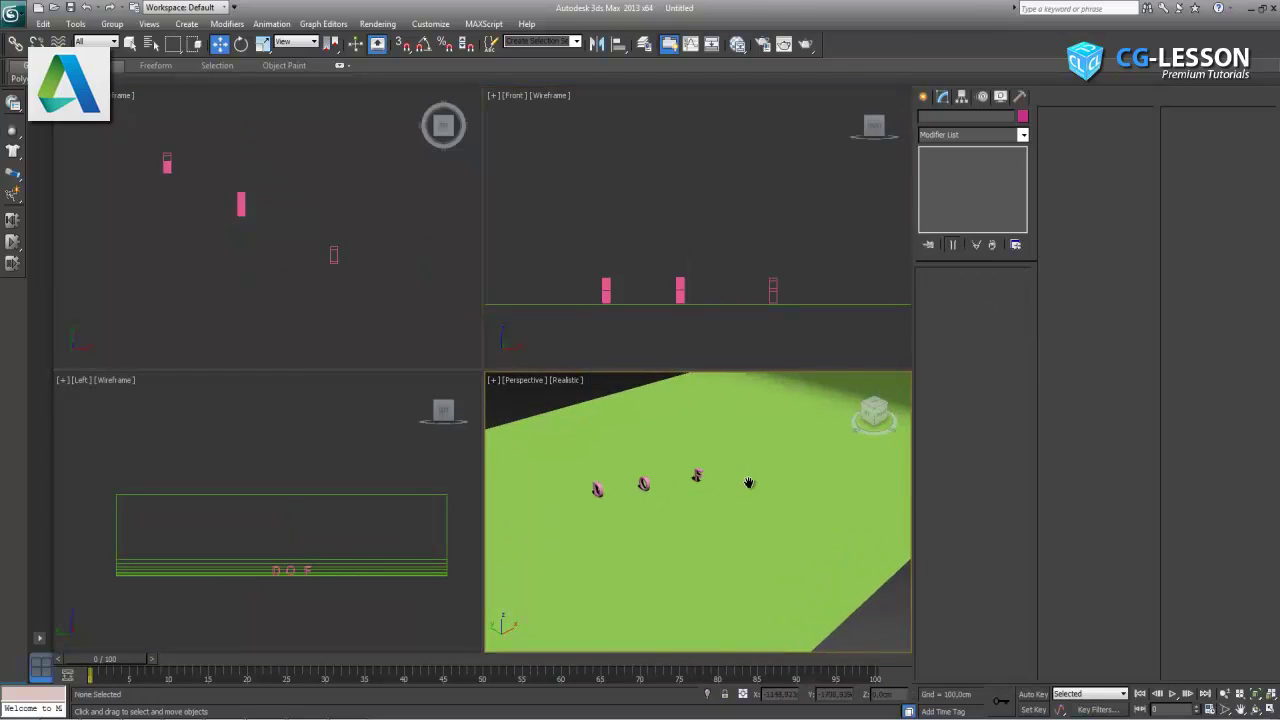
right_click(196, 286)
scroll(196, 286, down, 3)
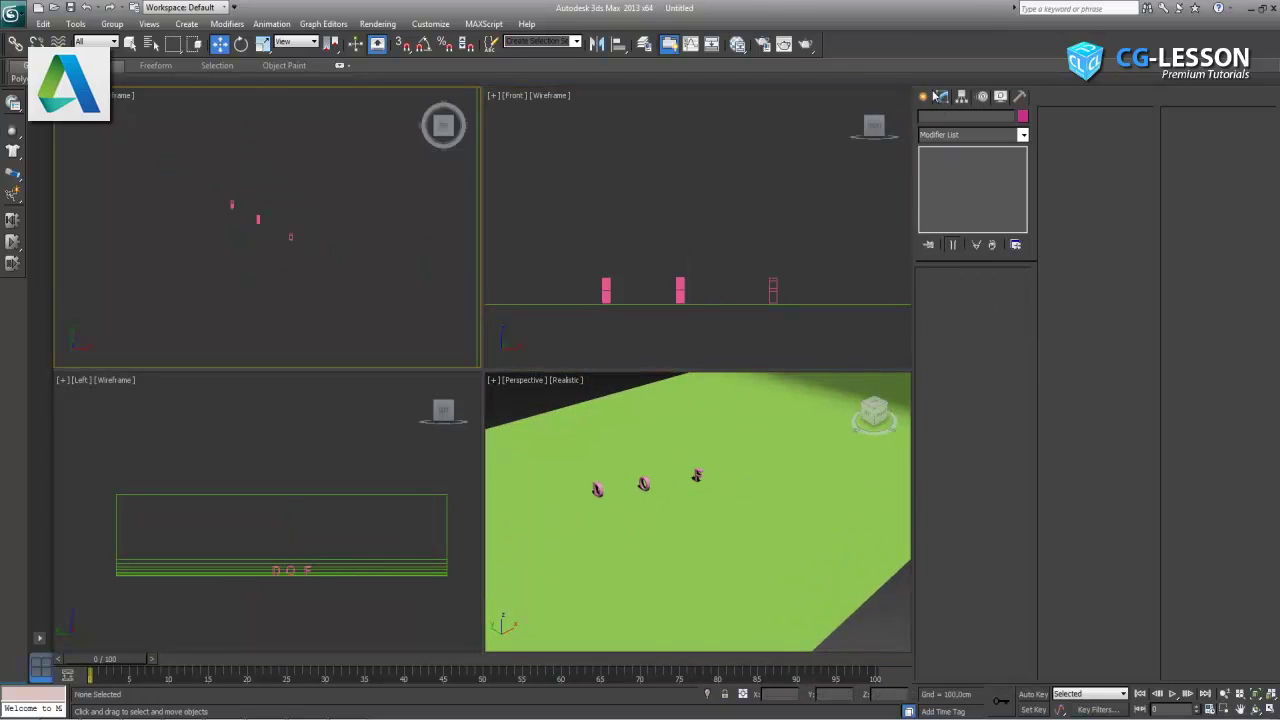
click(923, 96)
Create target camera Camera001 in the maximized Top view, aimed at the letters
click(975, 119)
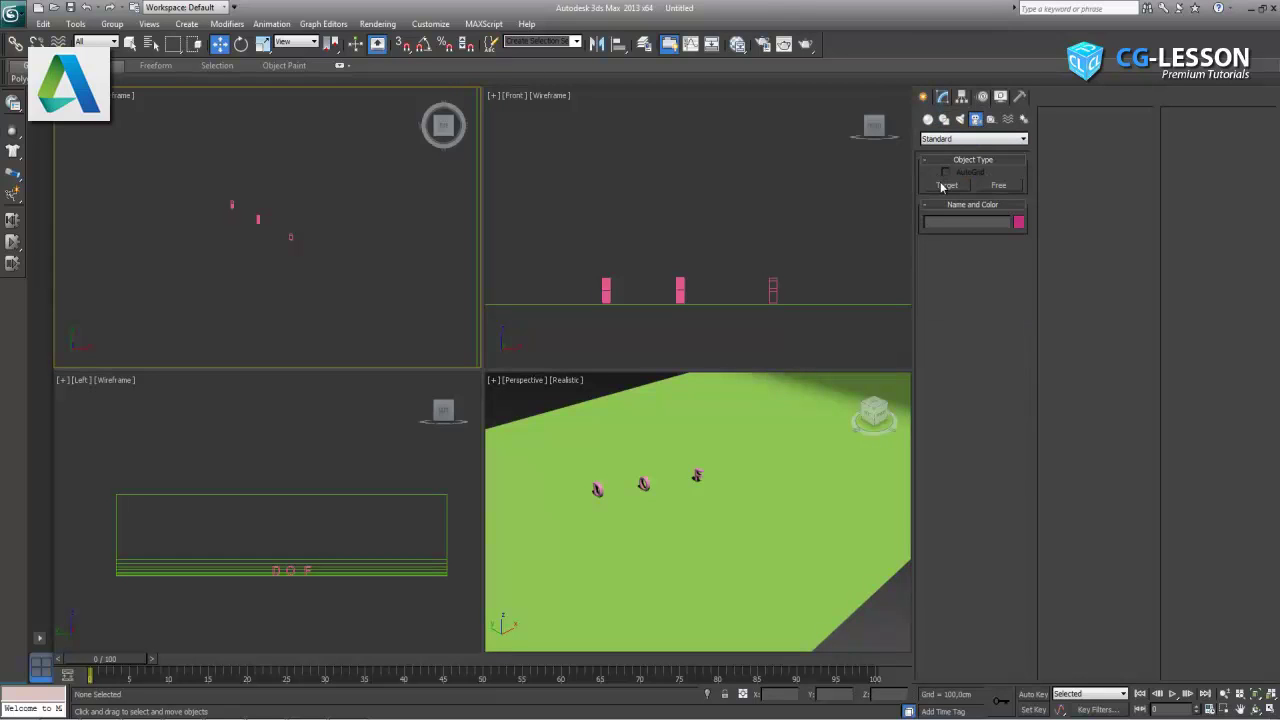
click(947, 185)
middle_drag(214, 234, 322, 271)
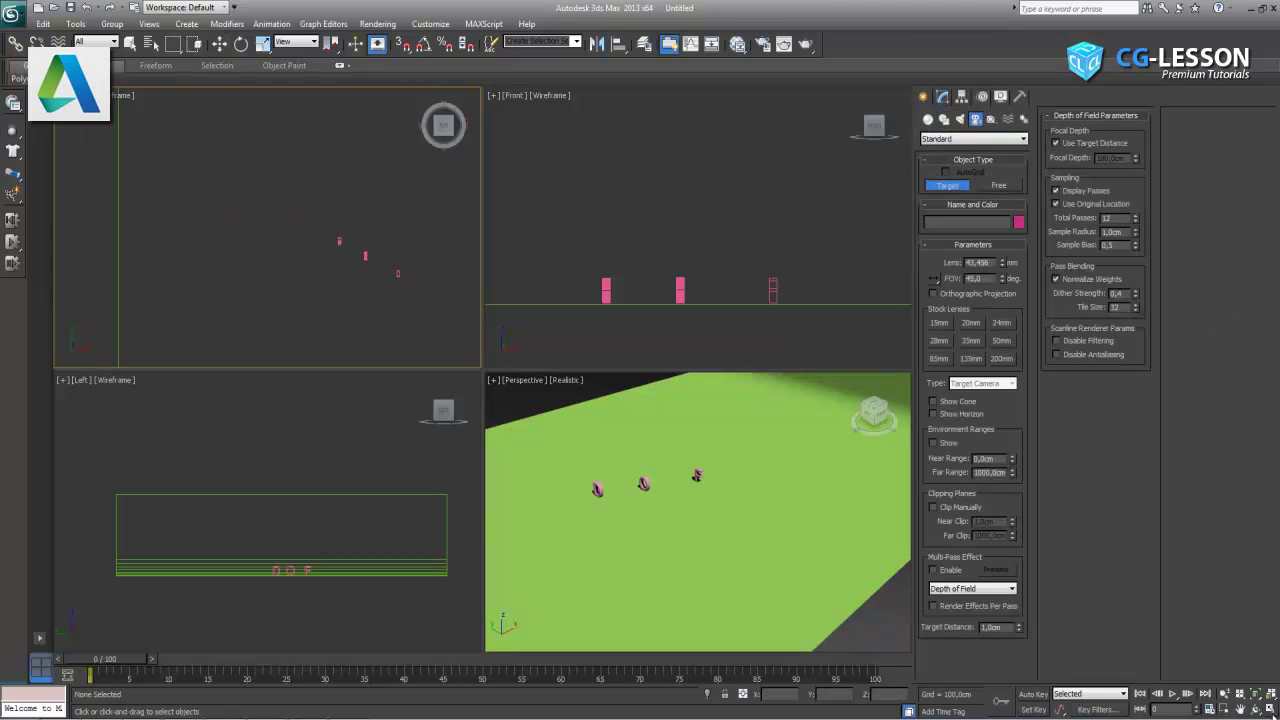
key(alt+w)
middle_drag(763, 543, 471, 446)
scroll(503, 446, up, 2)
scroll(400, 422, up, 2)
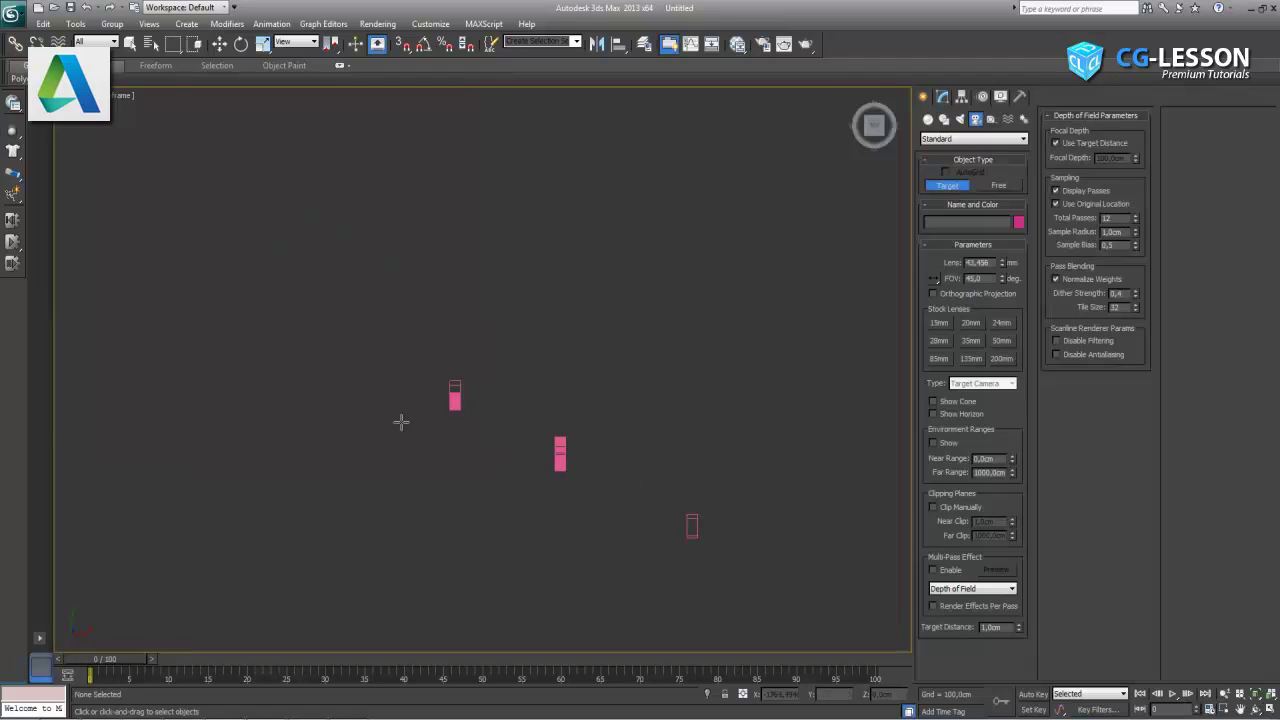
drag(373, 396, 455, 397)
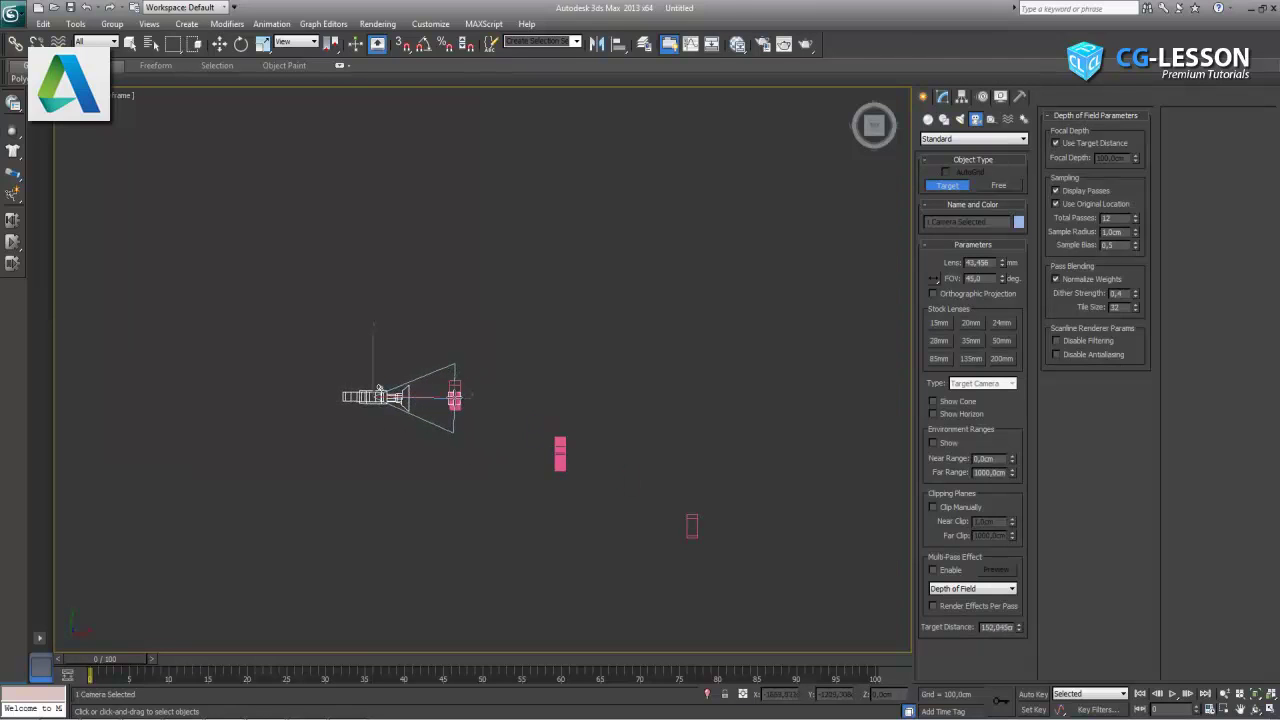
key(w)
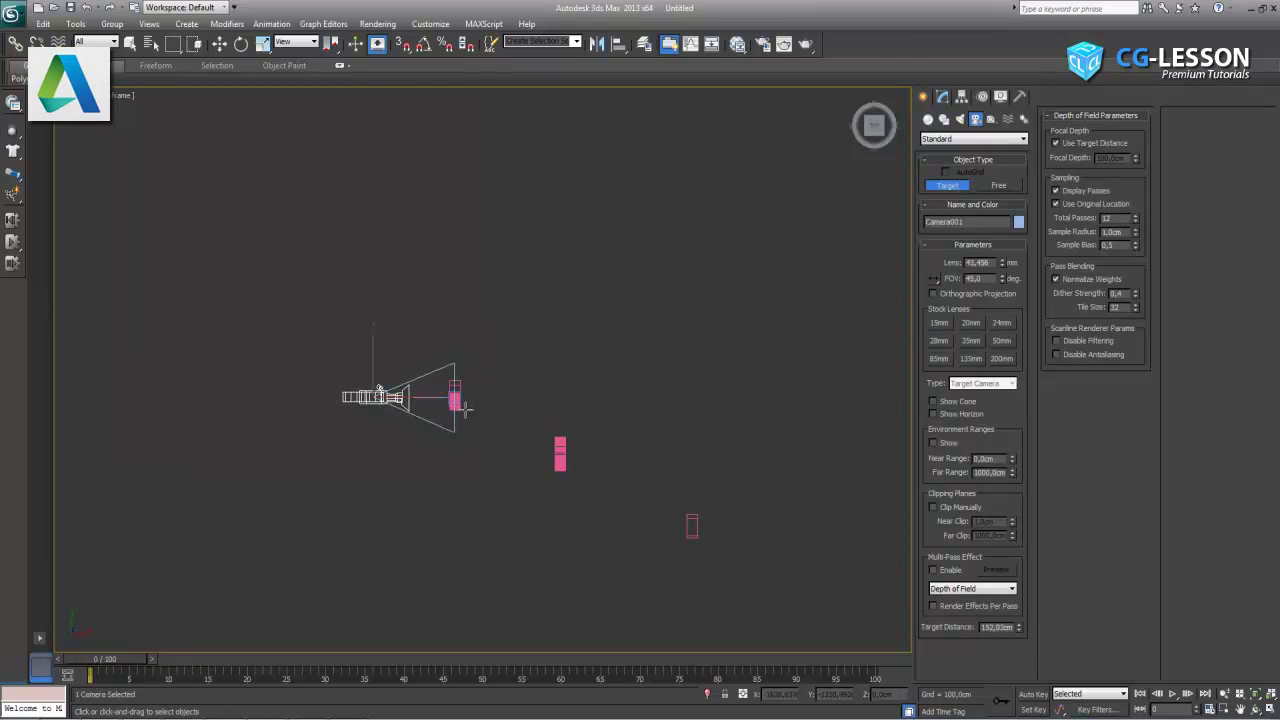
click(1271, 709)
Look through Camera001 with Safe Frame on, trucking and orbiting to frame the letters
key(c)
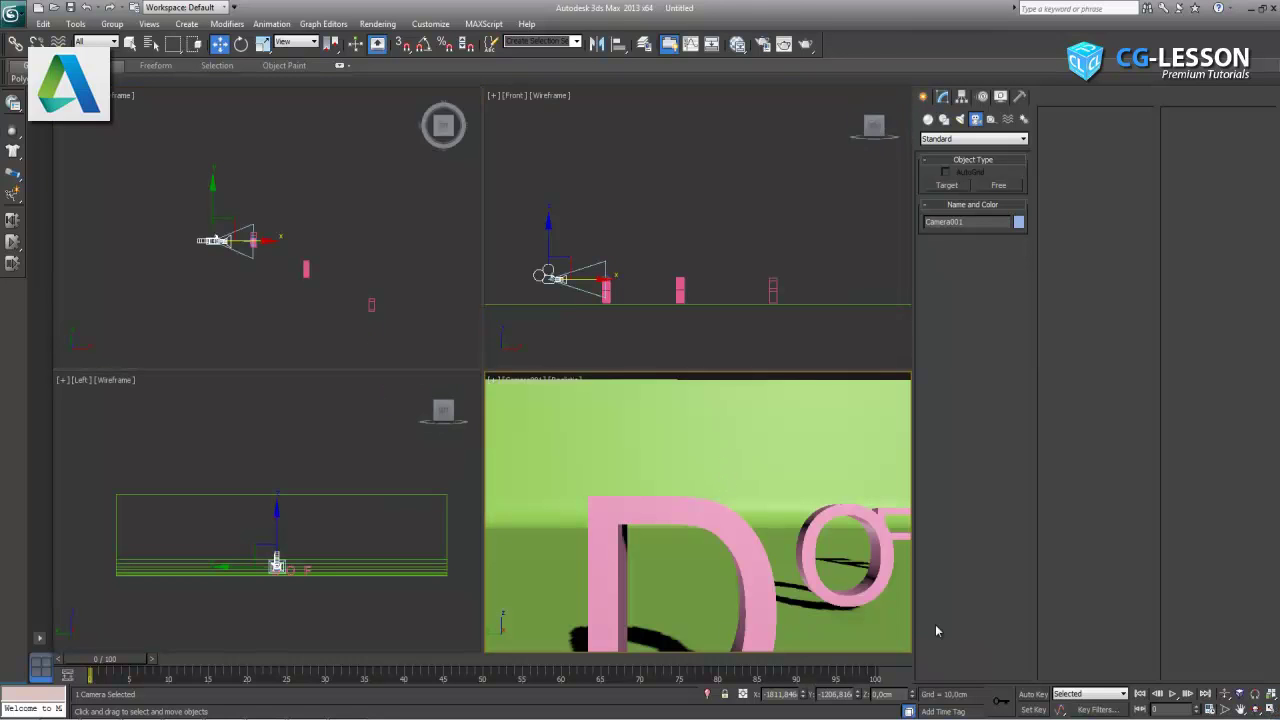
click(1271, 709)
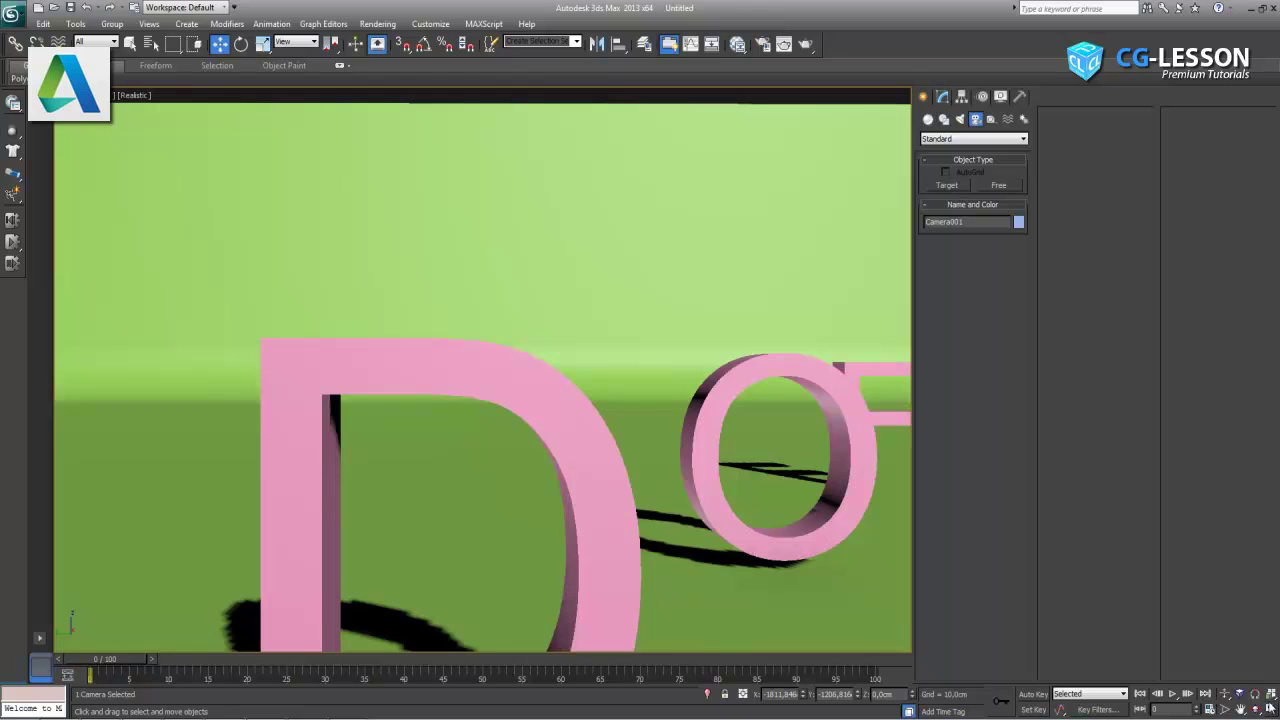
key(shift+f)
mouse_move(687, 537)
mouse_down()
mouse_move(623, 443)
mouse_move(618, 402)
mouse_up()
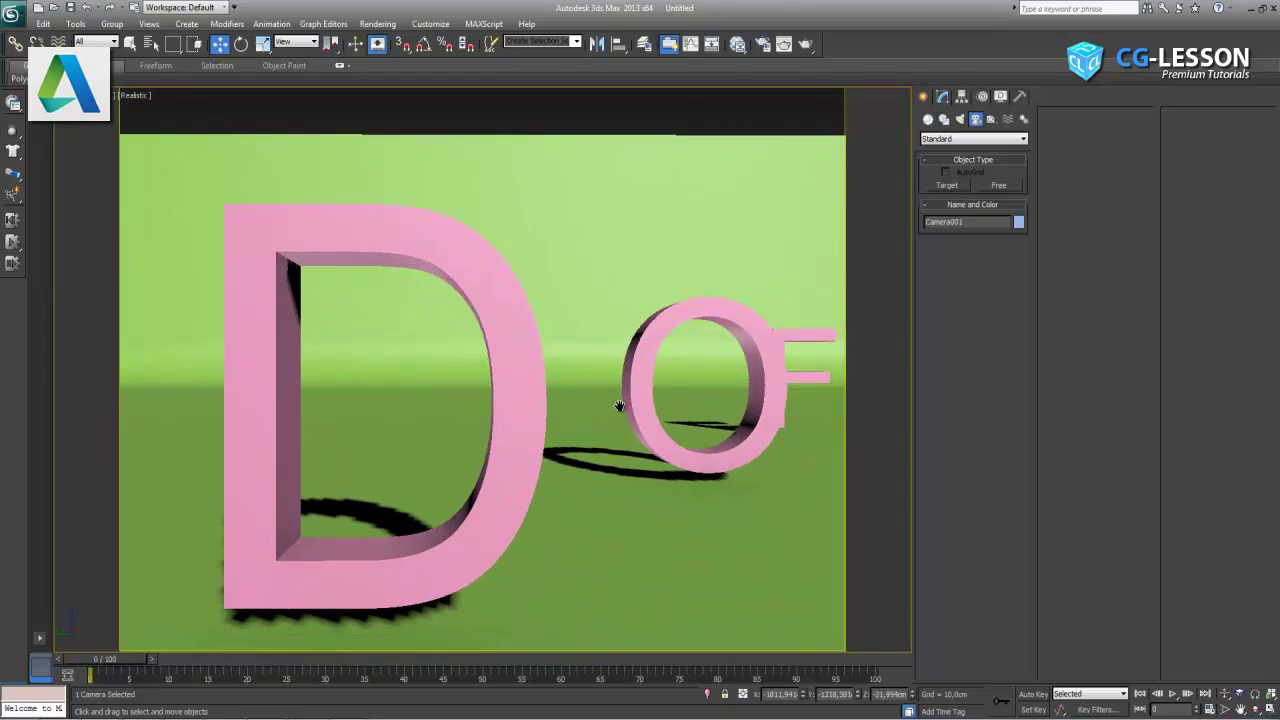
click(1240, 709)
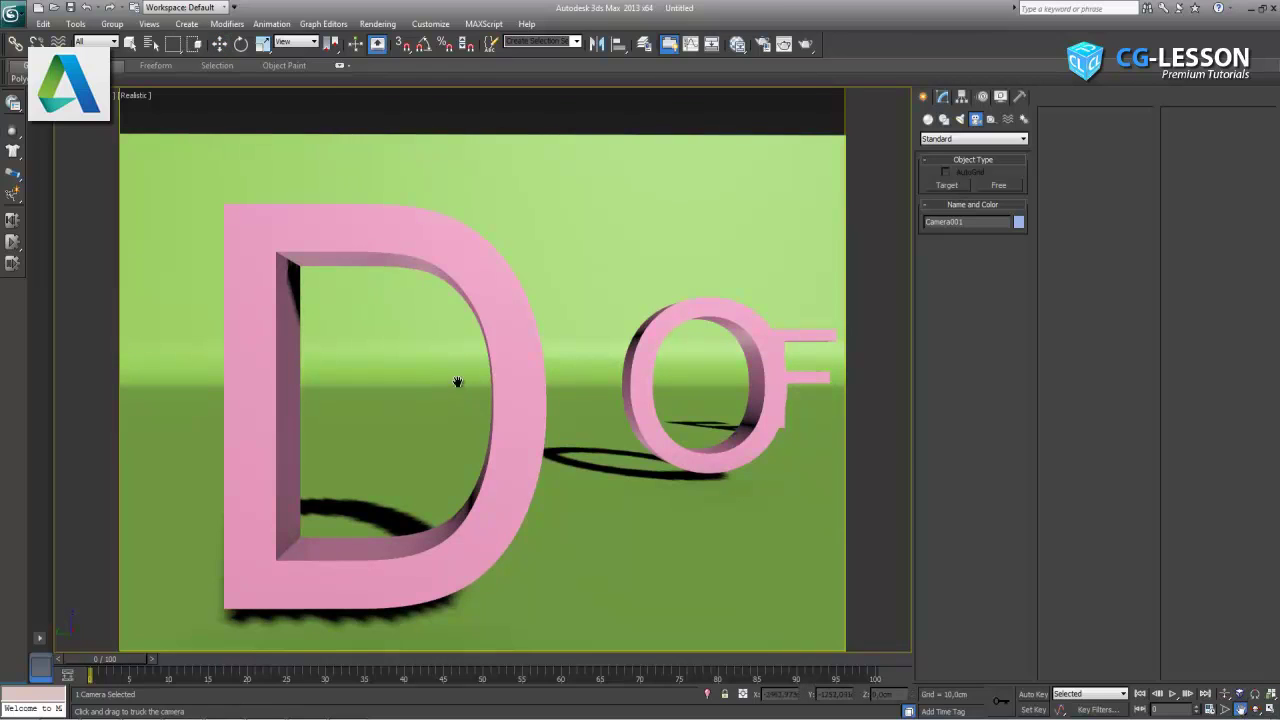
drag(457, 381, 457, 392)
click(1256, 709)
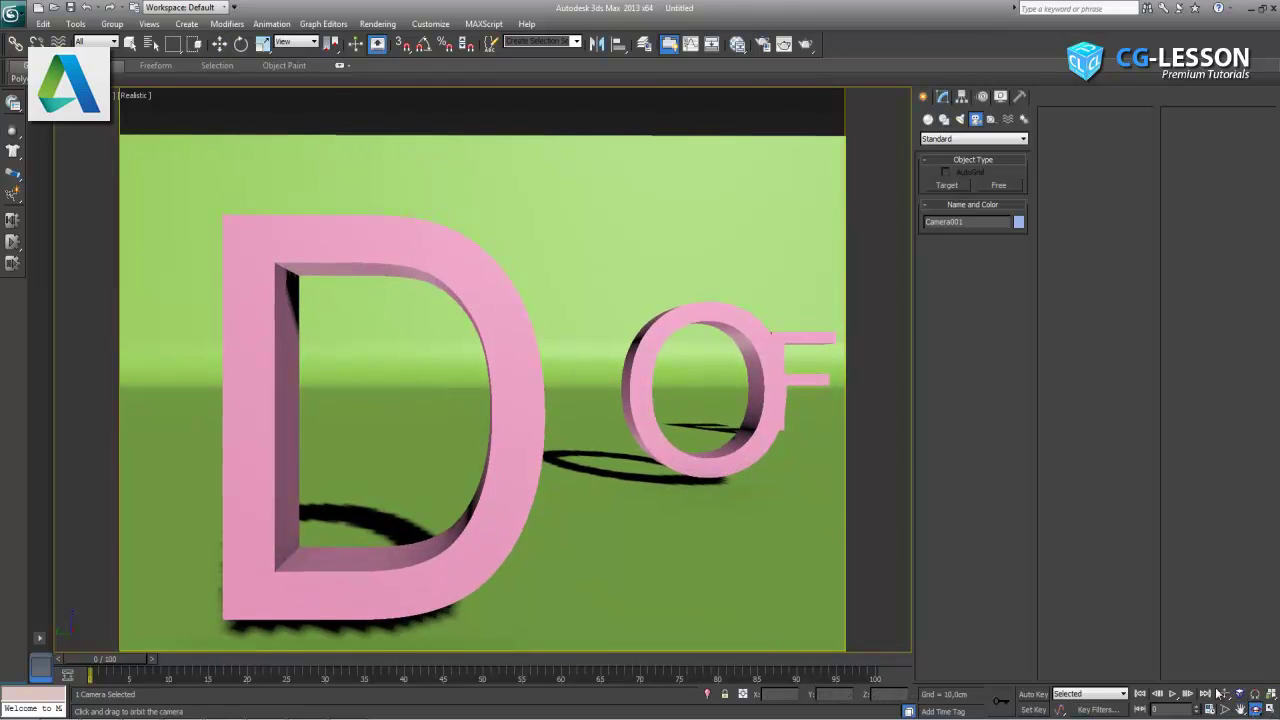
drag(419, 334, 429, 371)
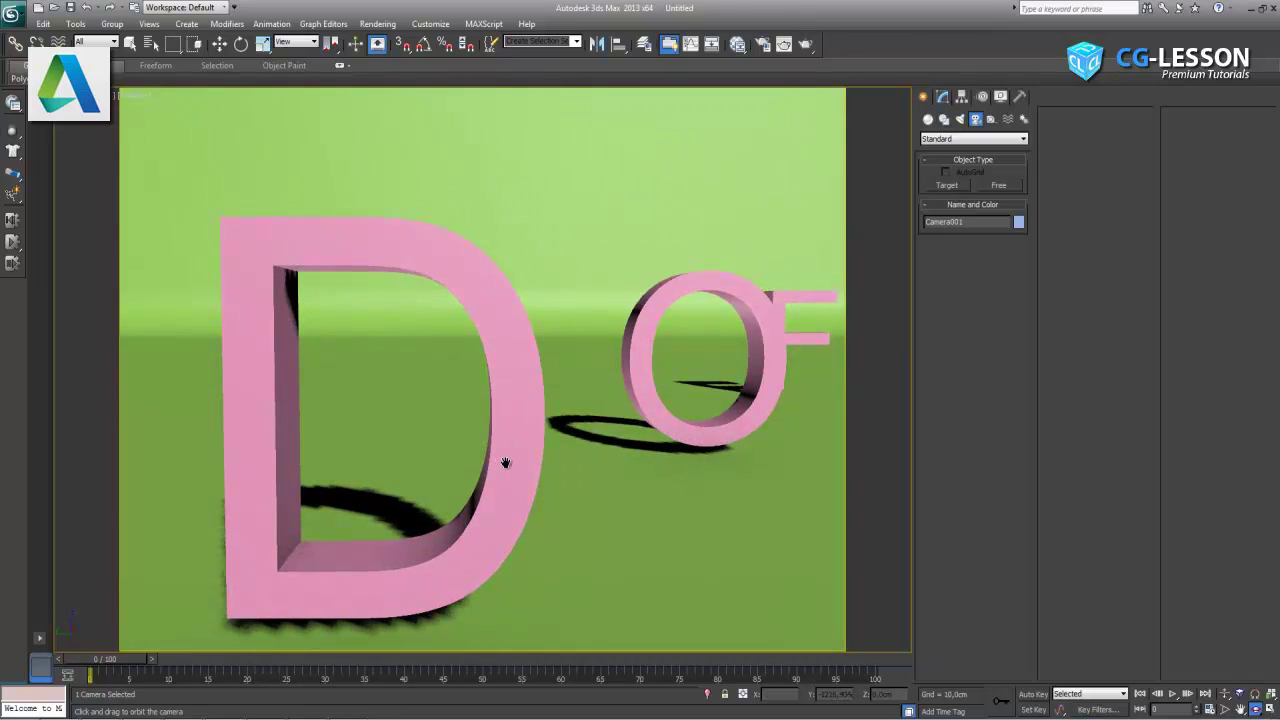
drag(506, 466, 502, 427)
Move the O closer to the D, dolly the camera in, and nudge the F toward the O
key(w)
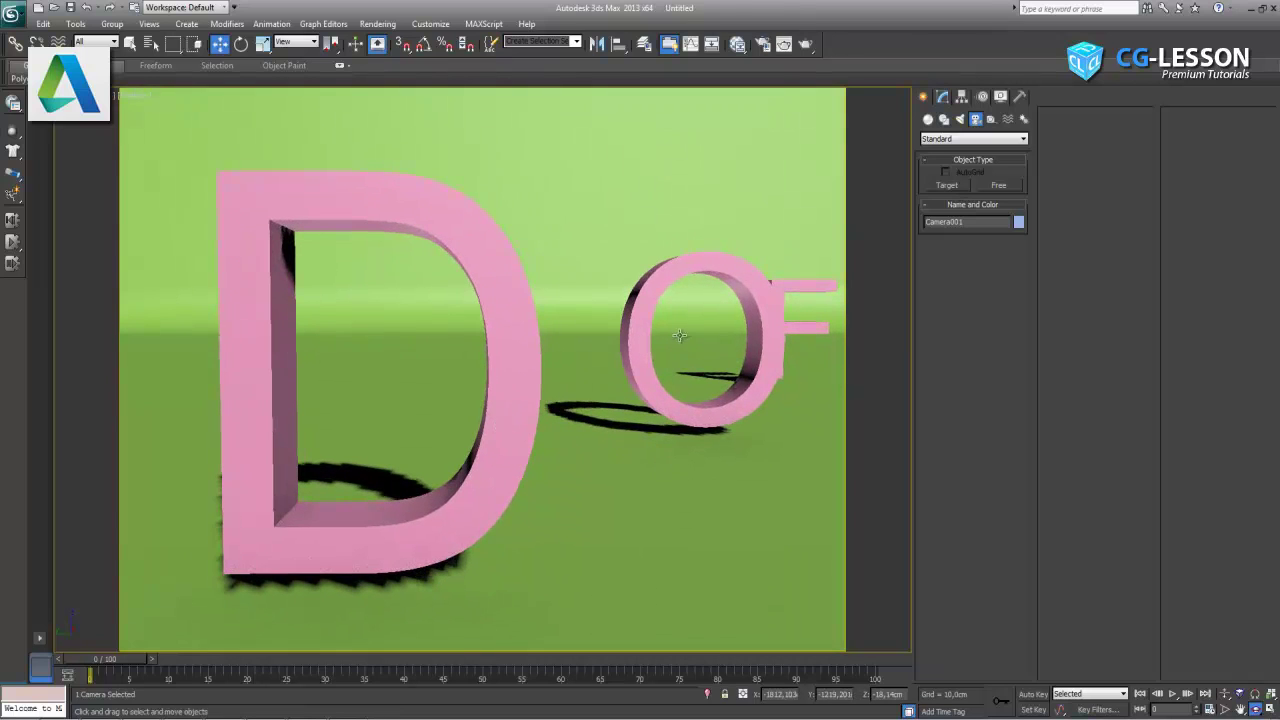
click(672, 340)
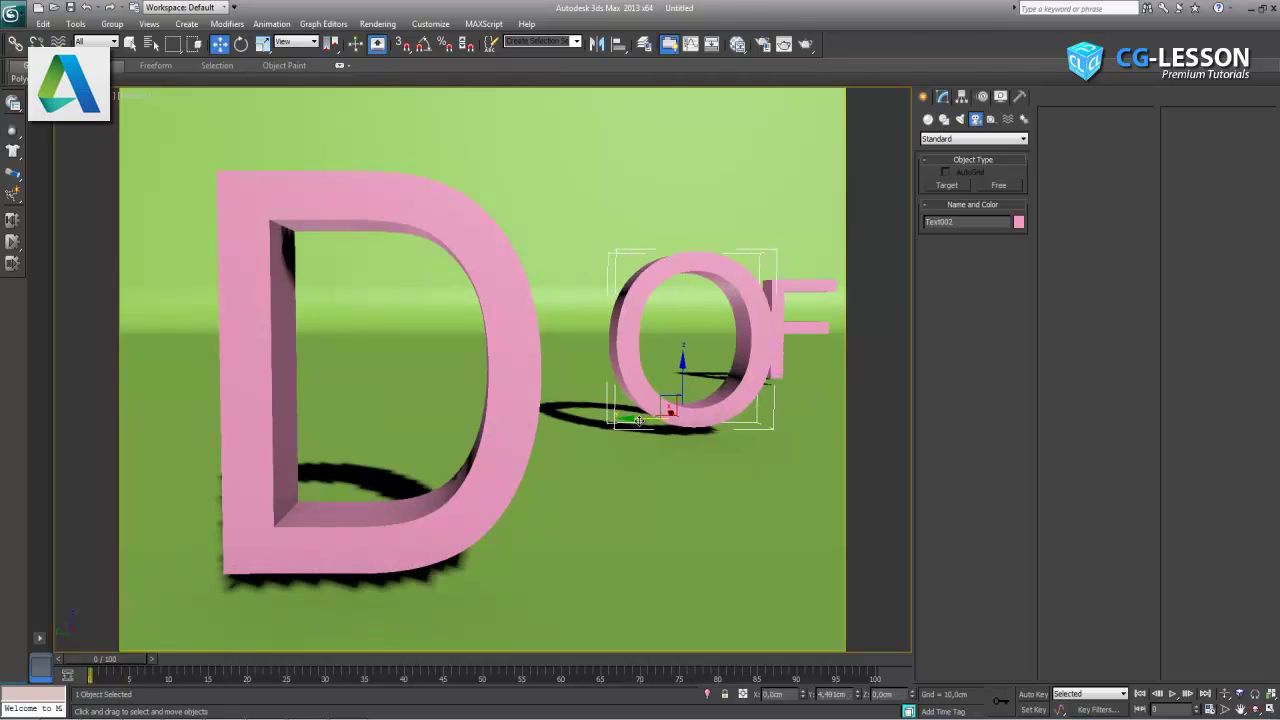
drag(647, 420, 607, 420)
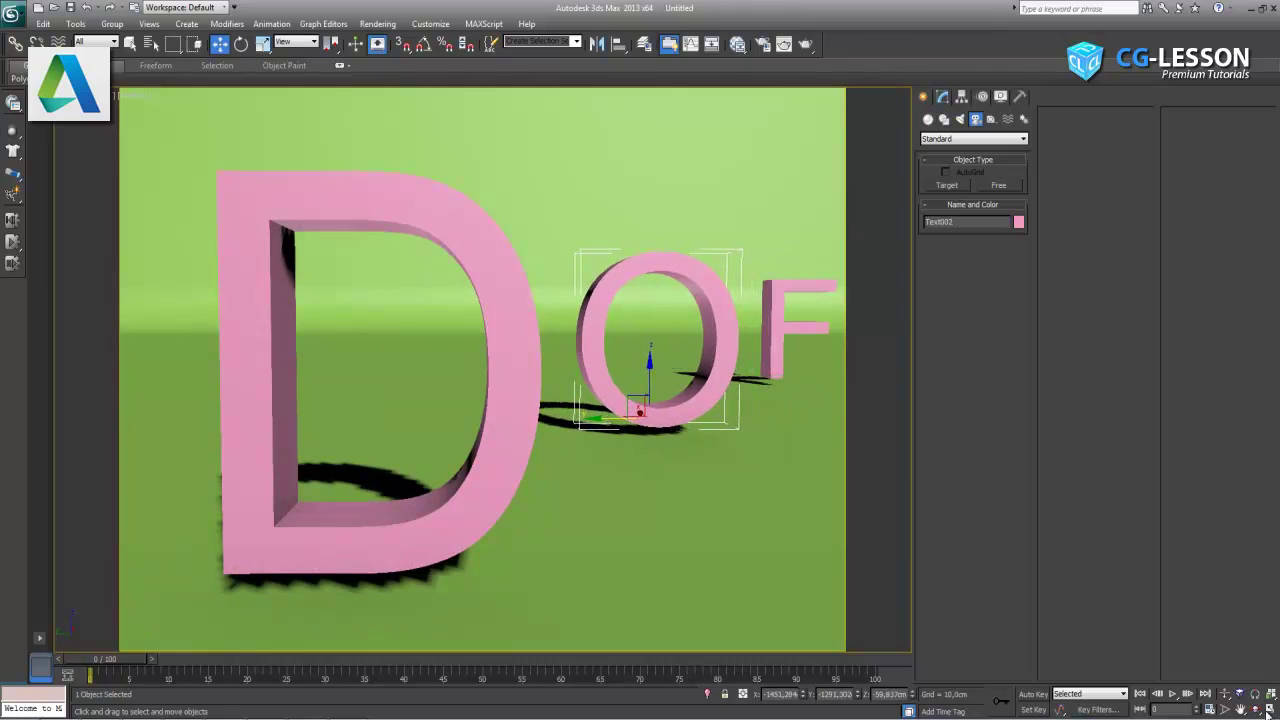
click(1228, 693)
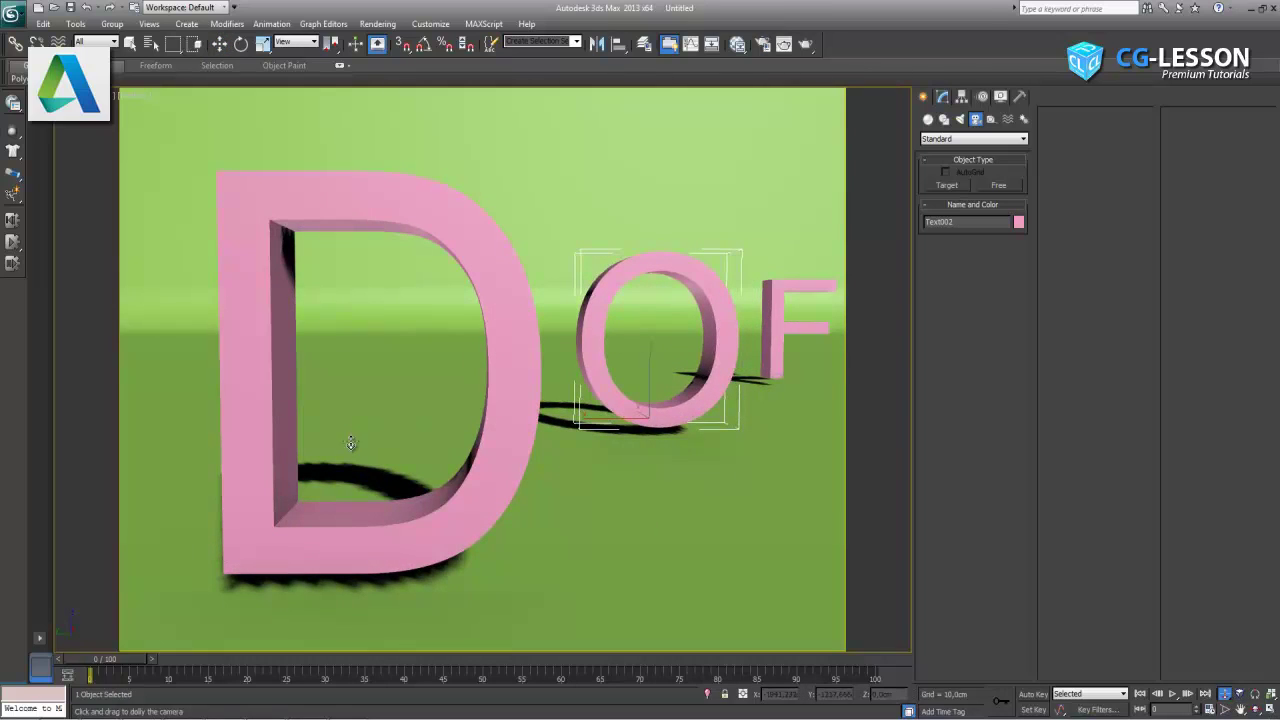
mouse_move(384, 473)
mouse_down()
mouse_move(394, 457)
mouse_move(443, 466)
mouse_up()
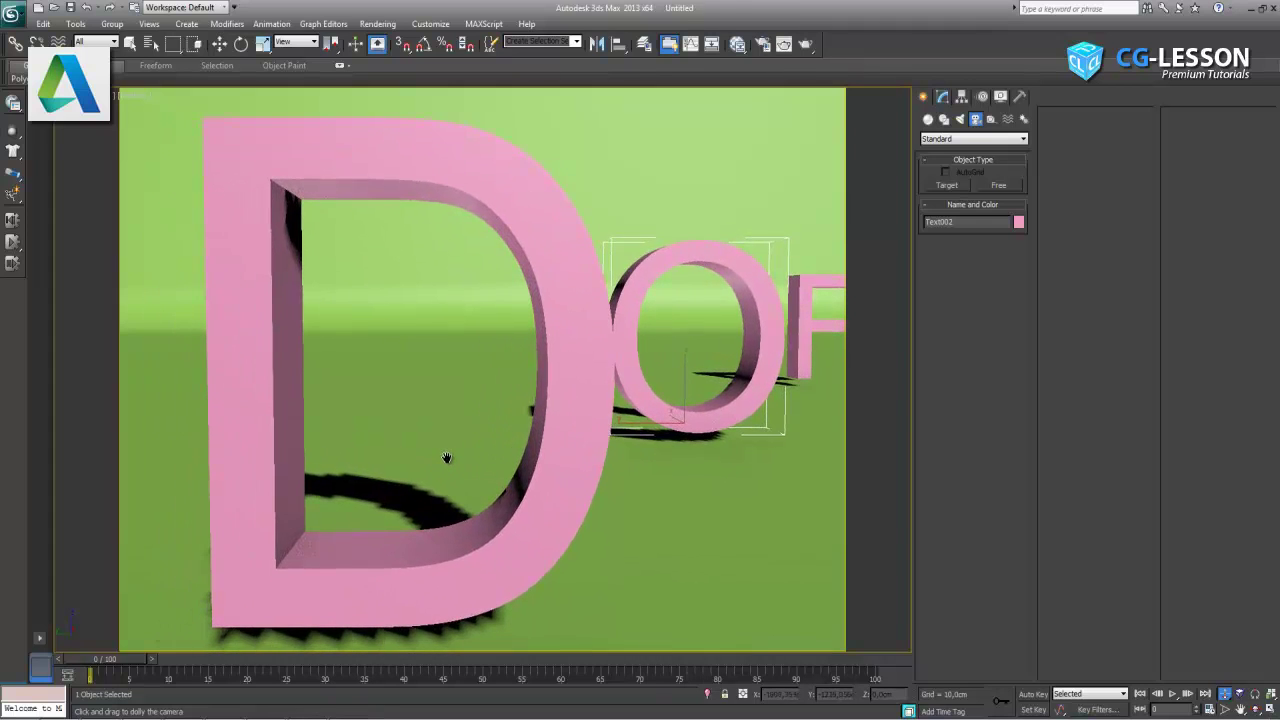
key(w)
click(806, 317)
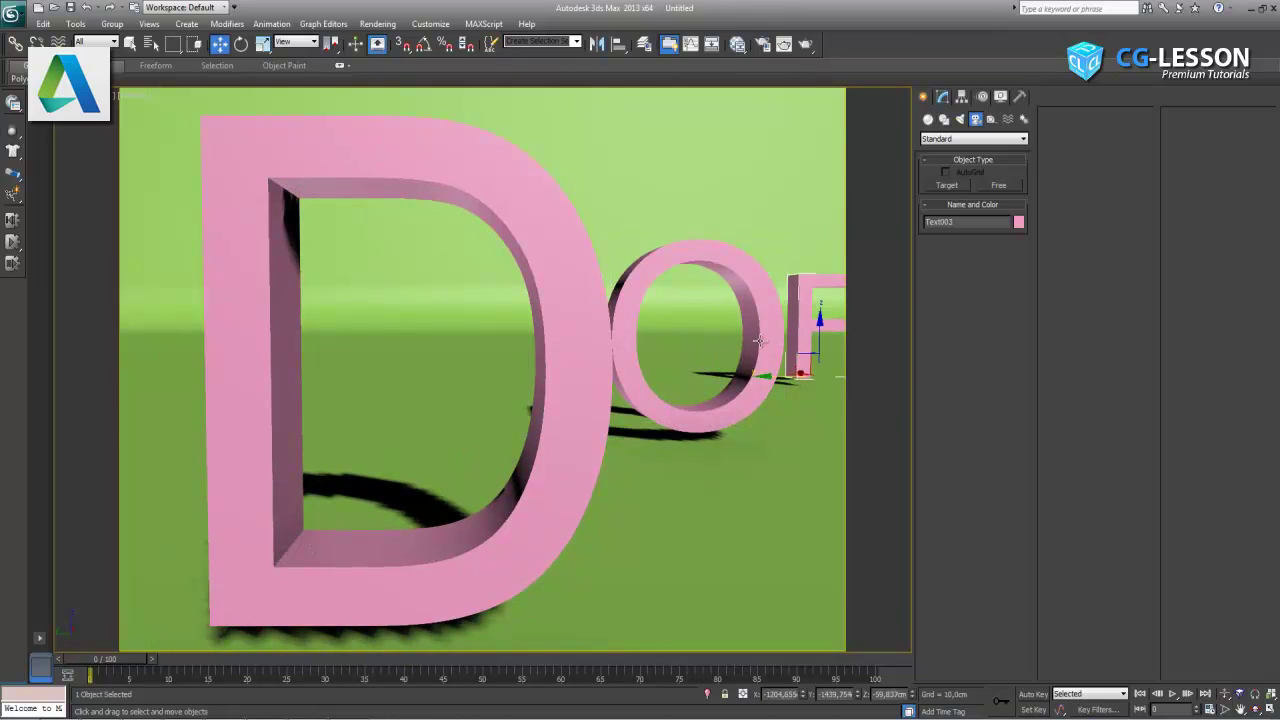
drag(775, 378, 764, 378)
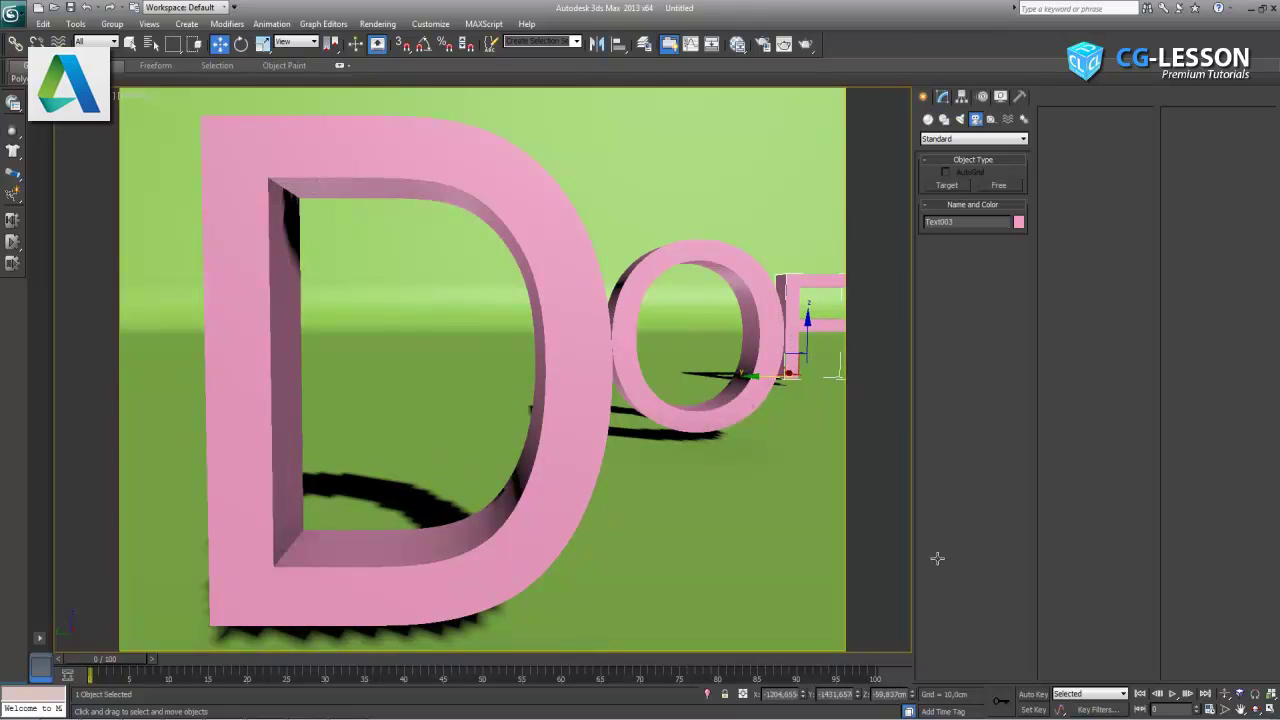
In four-view layout, box-select the O and F and slide them right together
key(alt+w)
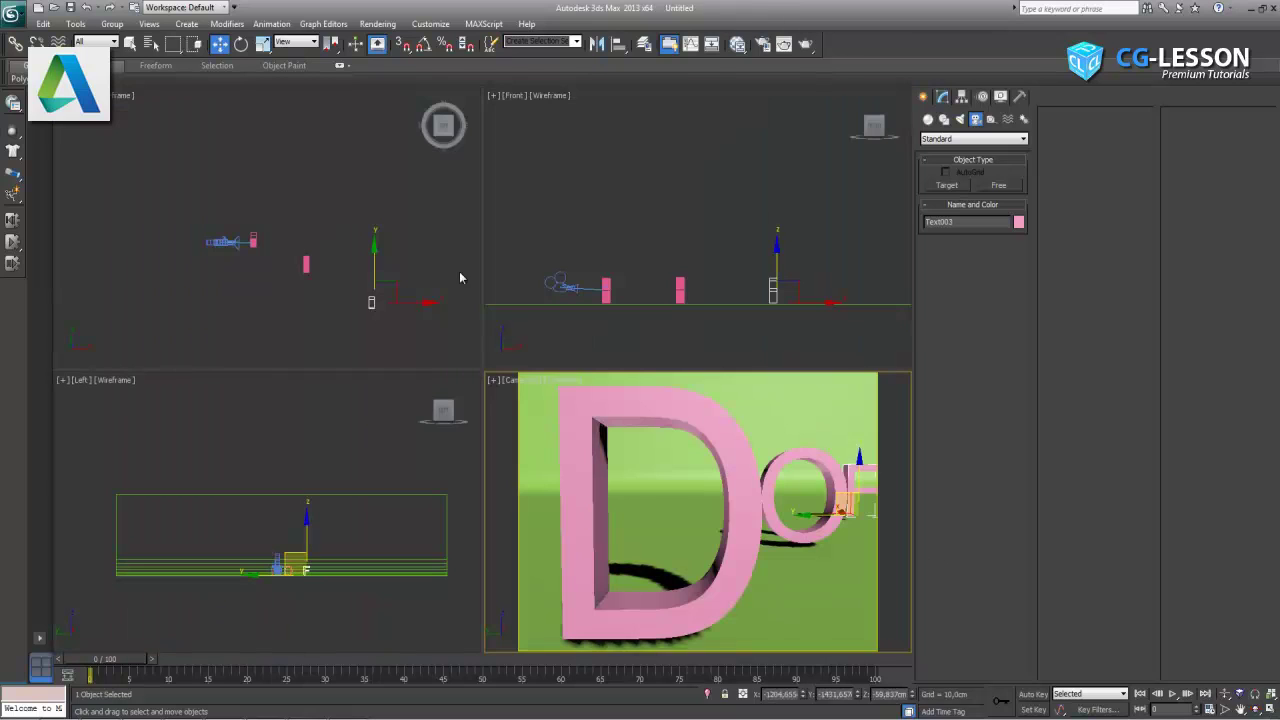
click(348, 233)
drag(437, 240, 296, 330)
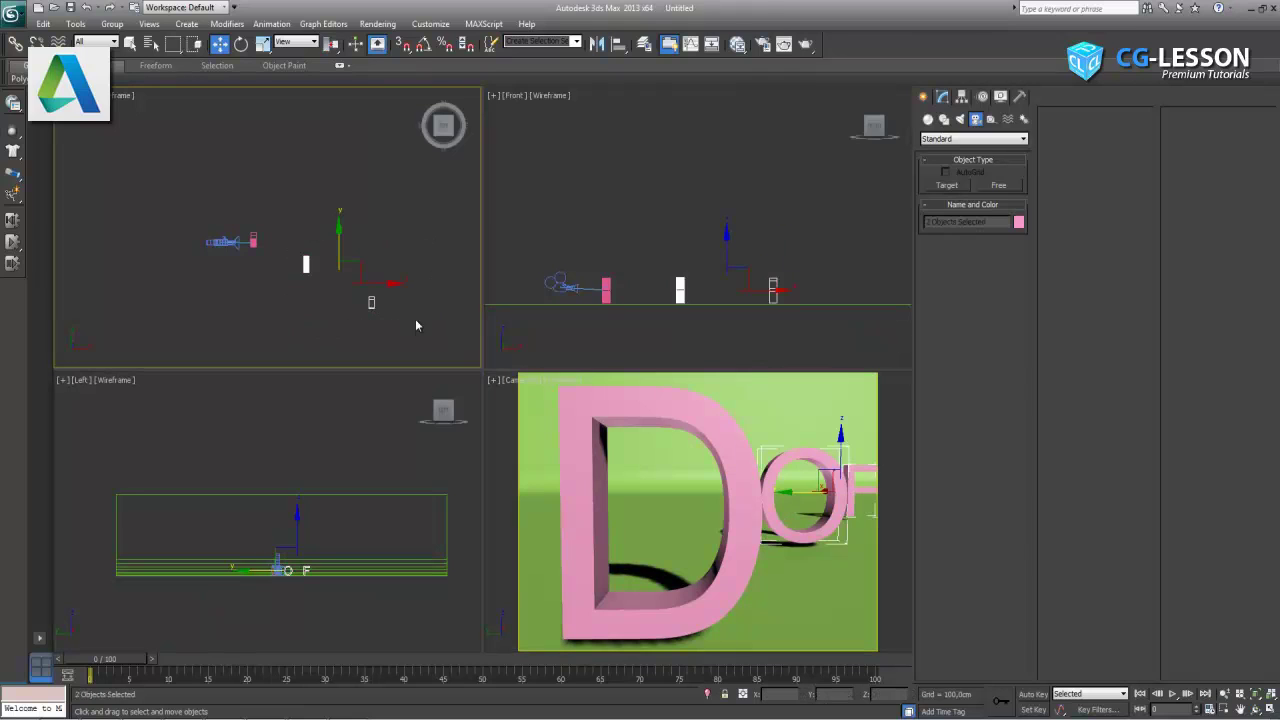
drag(375, 283, 398, 284)
click(416, 320)
Adjust the F and O individually so each sits evenly in line beside the D
click(390, 294)
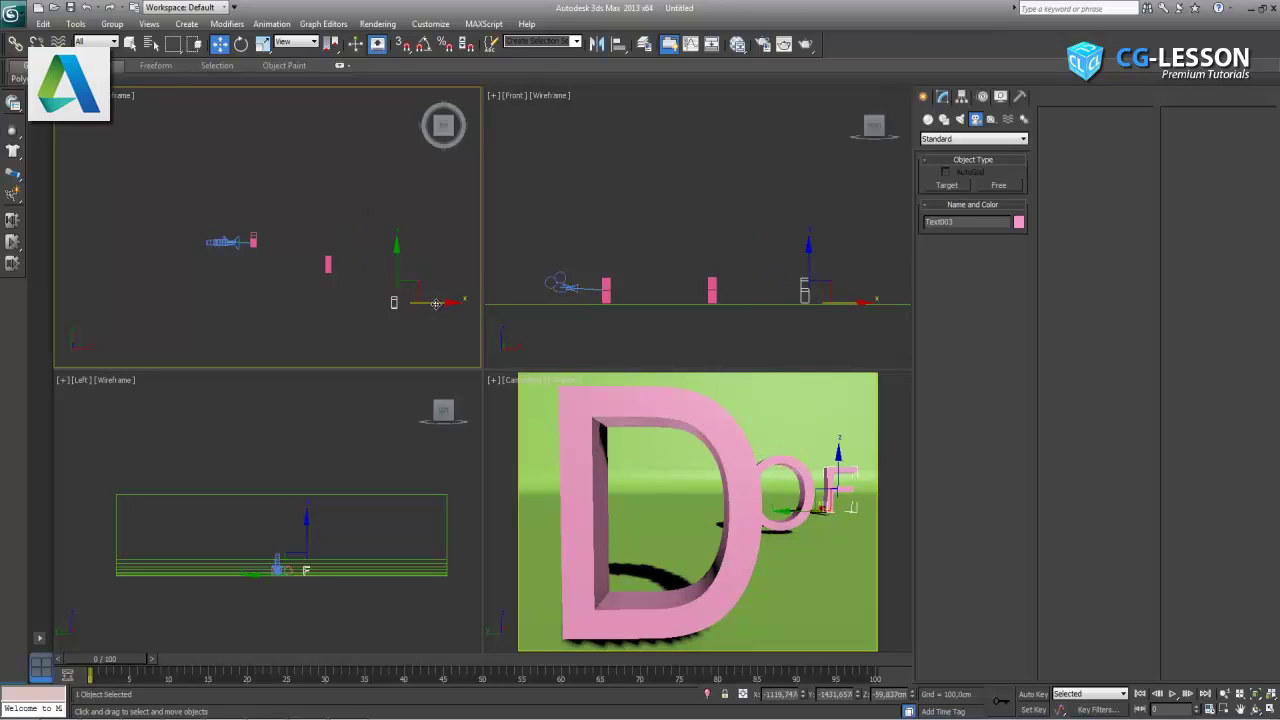
drag(436, 302, 446, 302)
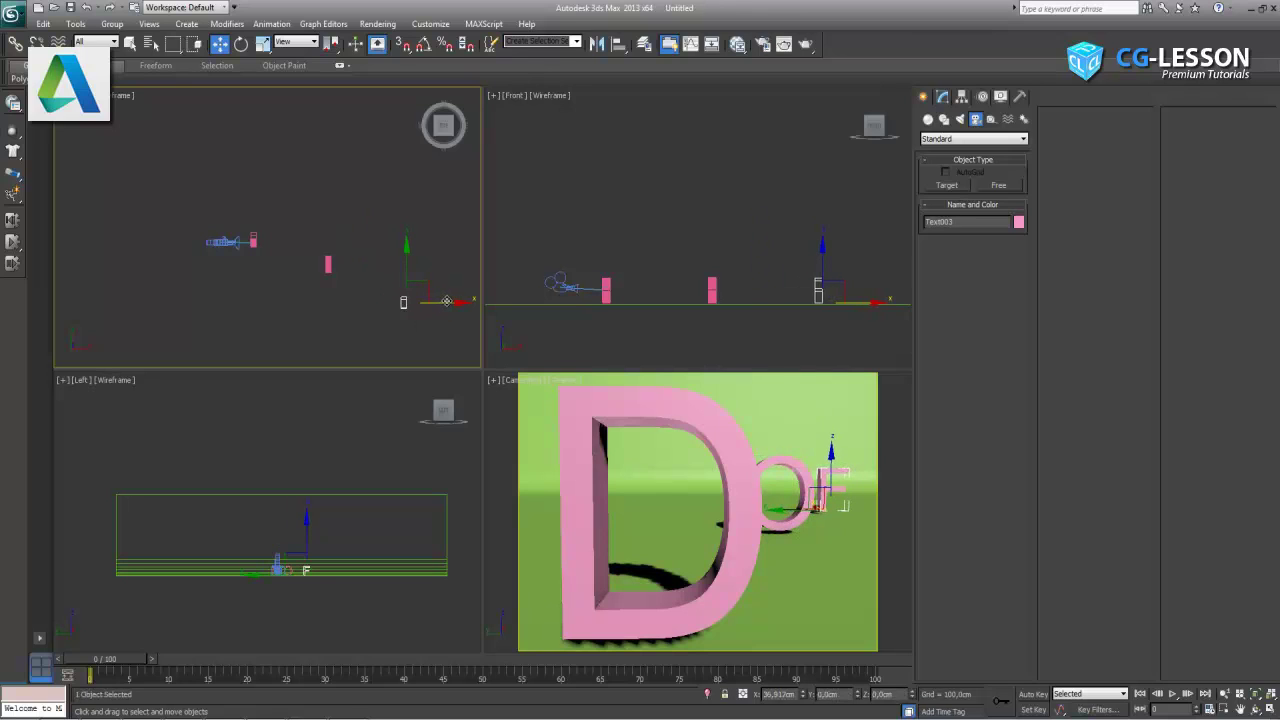
click(328, 262)
drag(368, 264, 377, 264)
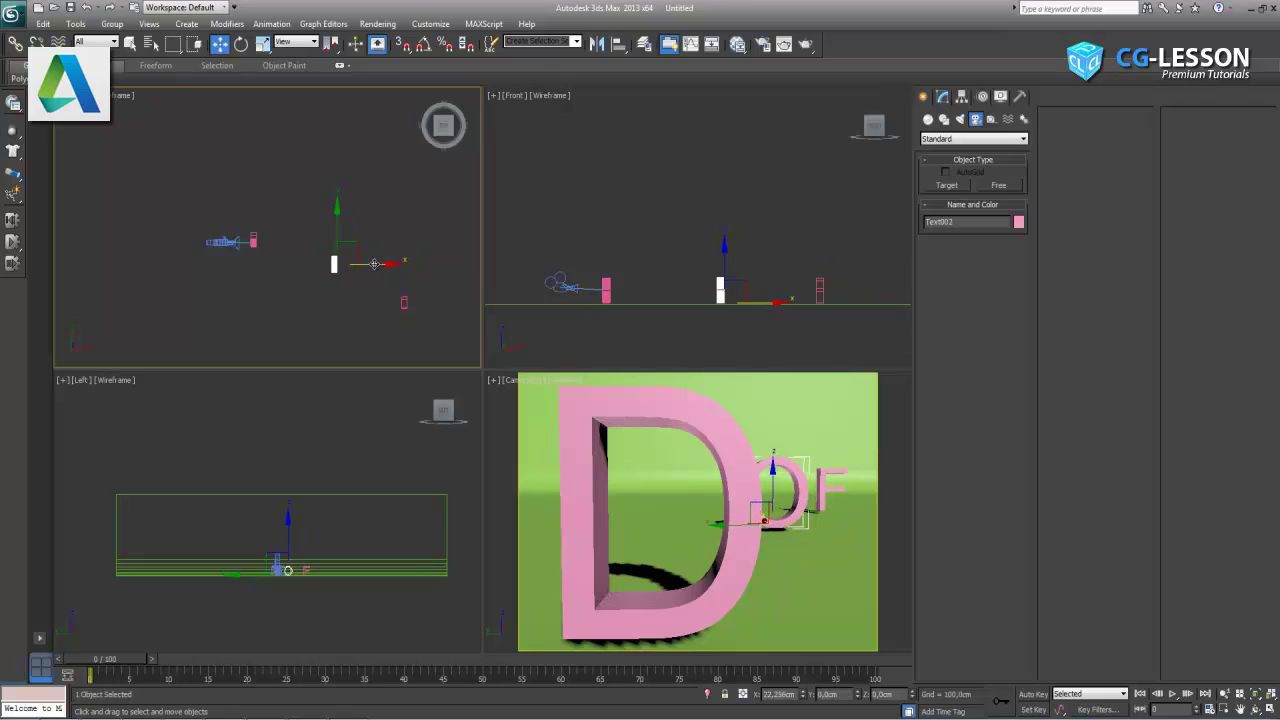
drag(339, 220, 340, 228)
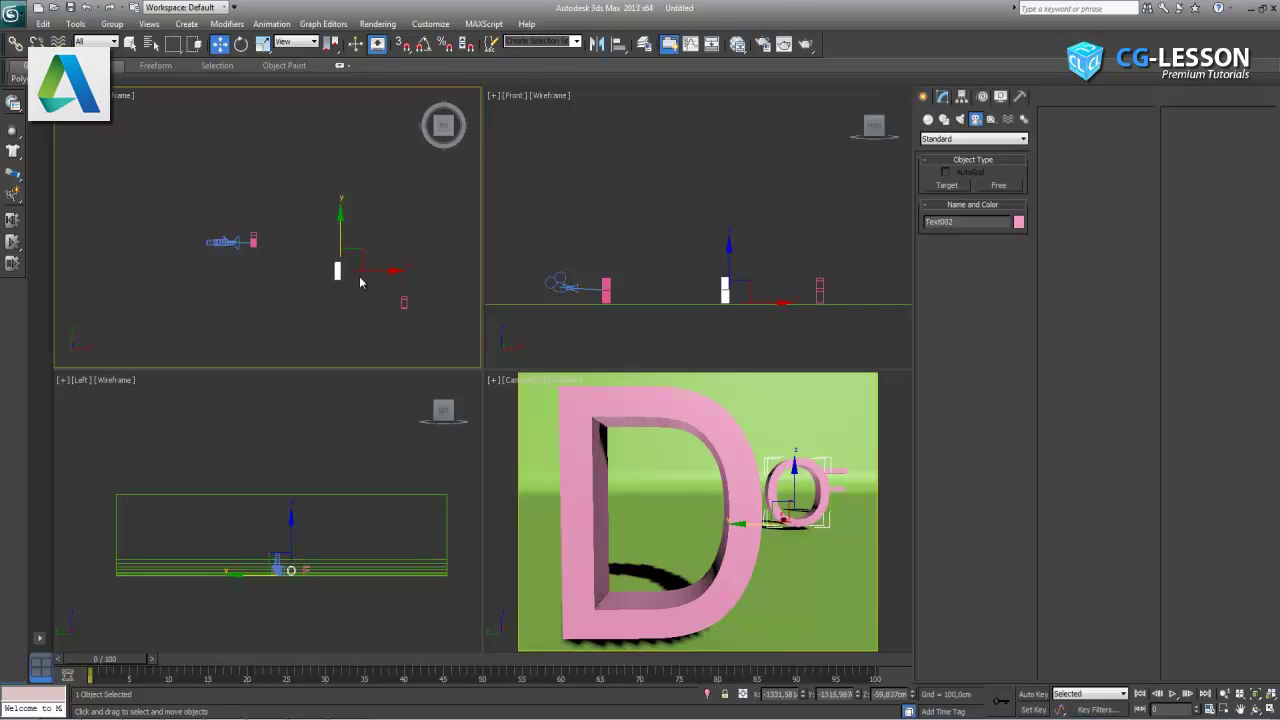
drag(404, 303, 403, 284)
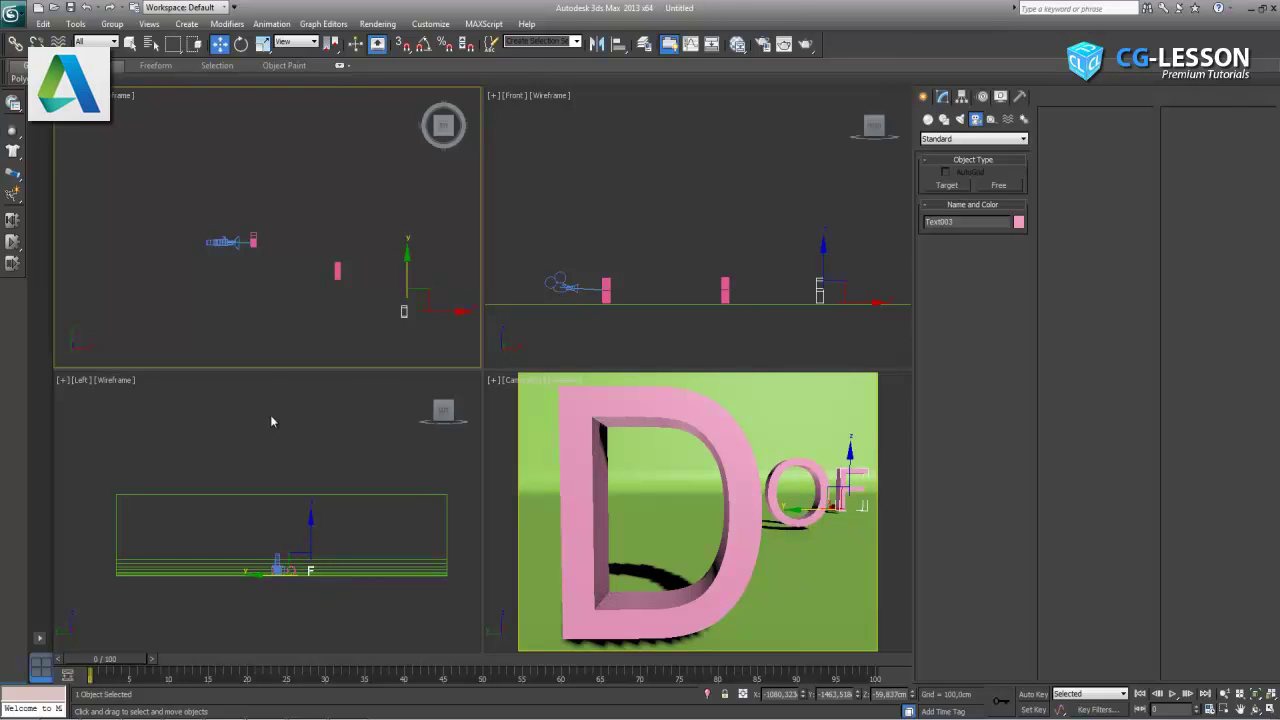
click(277, 566)
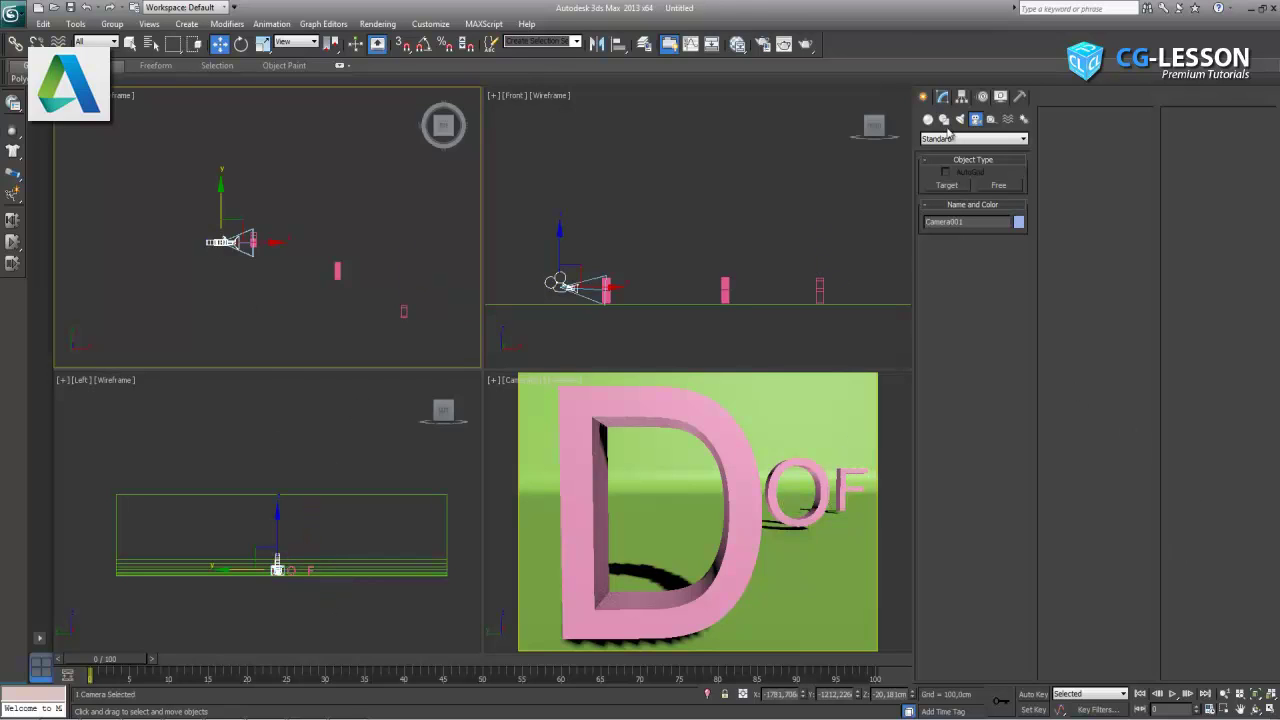
Enable Camera001's Multi-Pass Effect and keep Depth of Field as the effect type
click(948, 97)
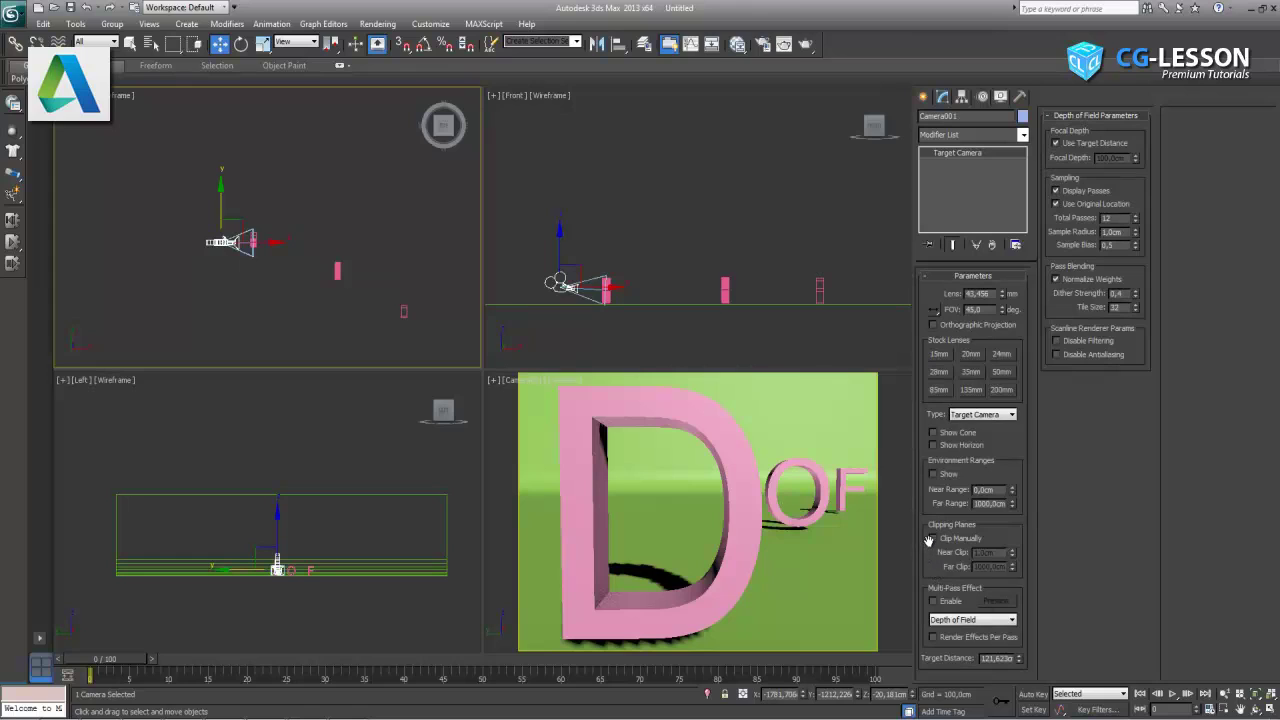
click(934, 601)
click(962, 627)
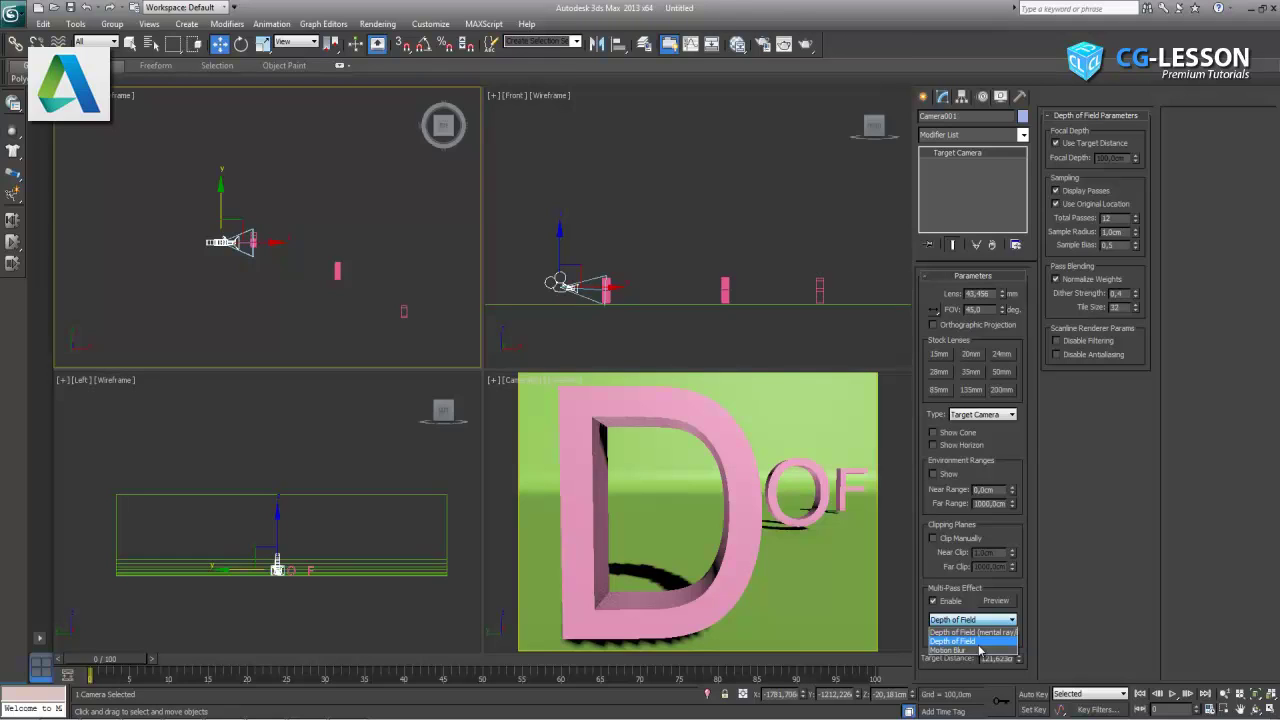
click(975, 641)
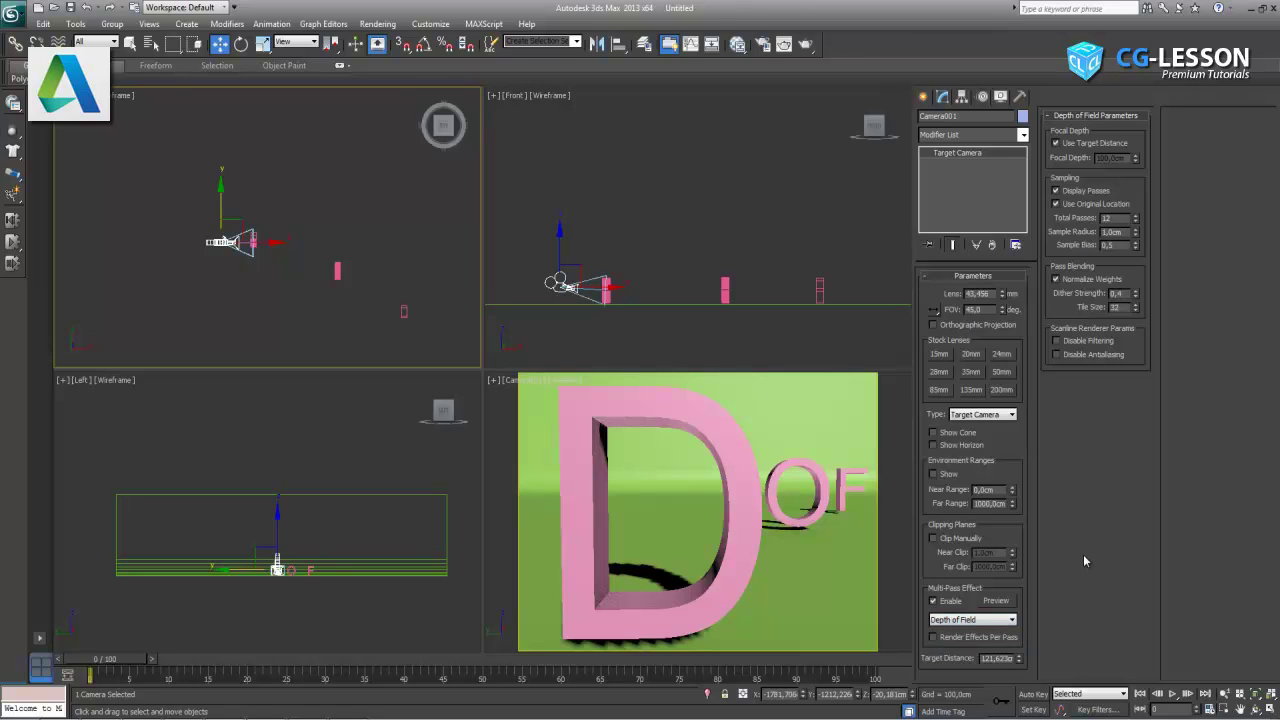
click(378, 23)
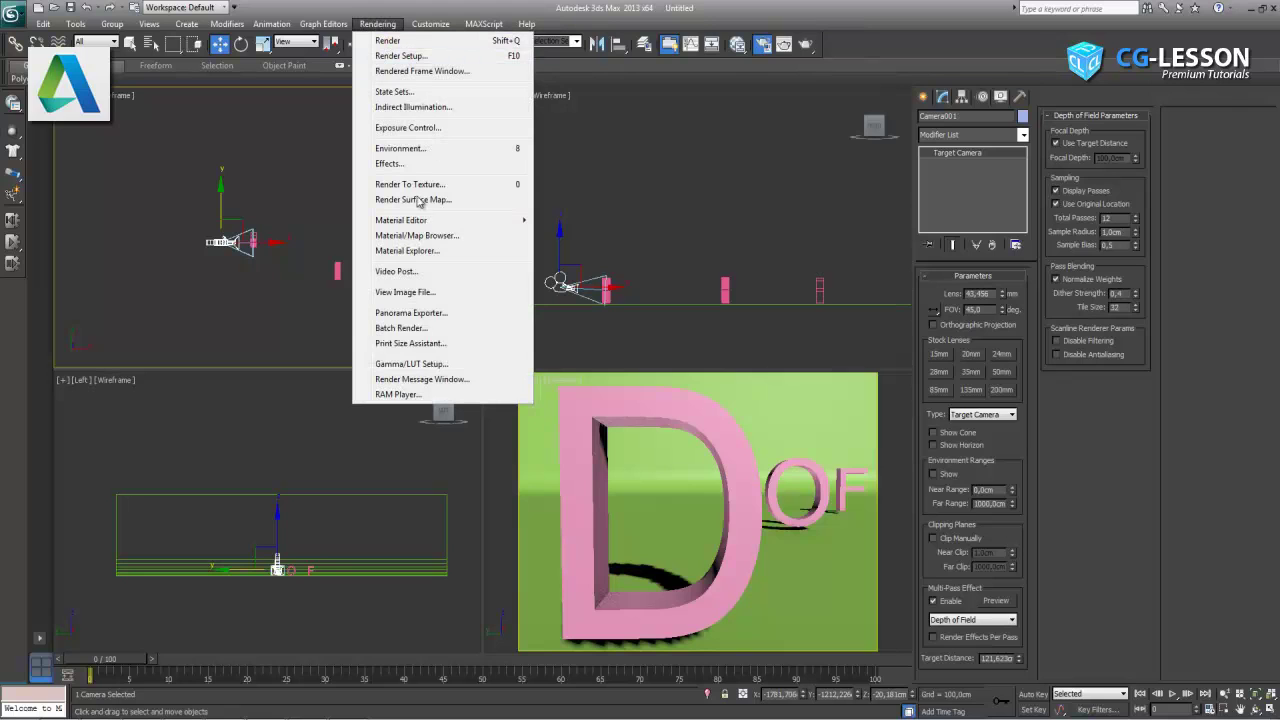
Confirm mental ray is the assigned renderer, then switch the effect to Depth of Field (mental ray)
click(405, 57)
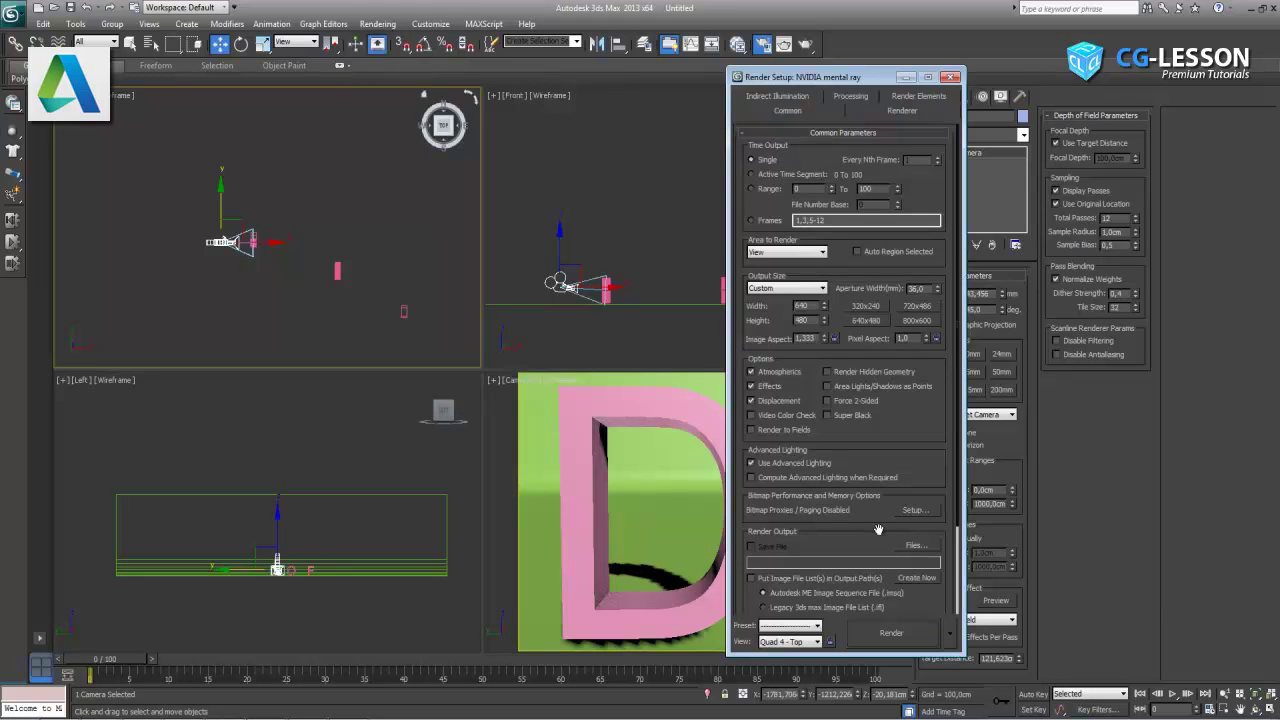
scroll(877, 551, down, 3)
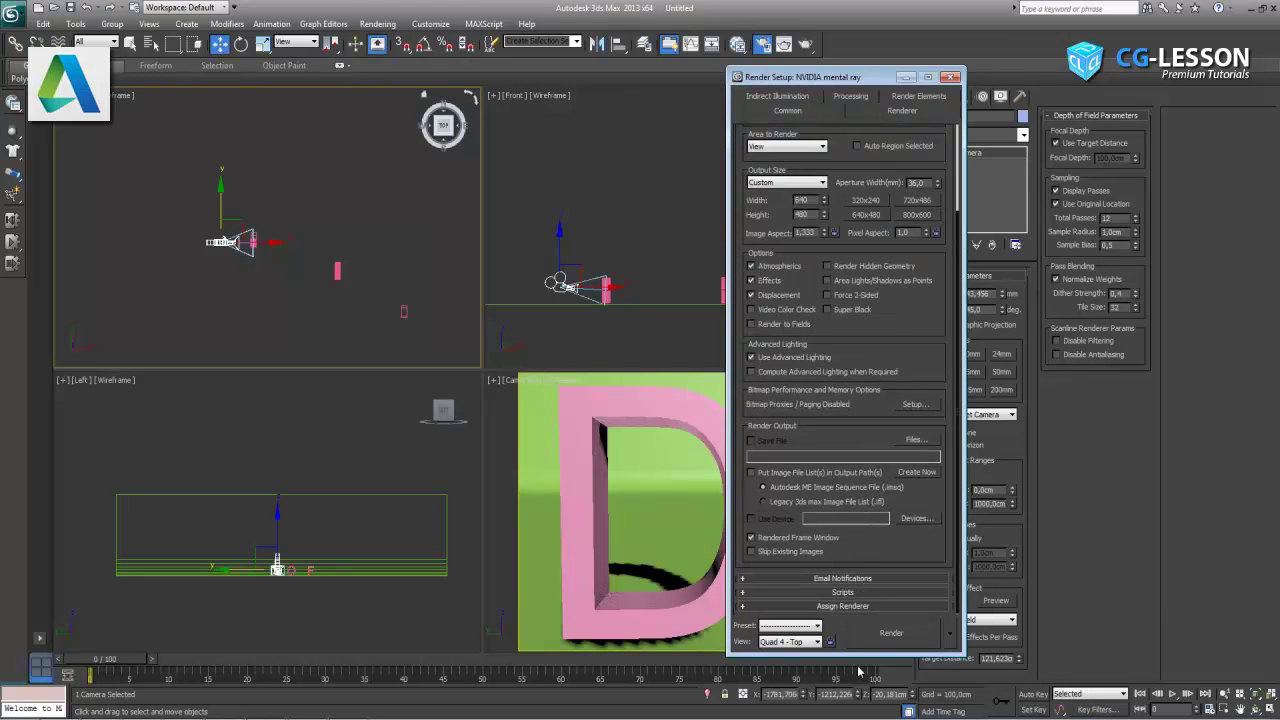
click(859, 607)
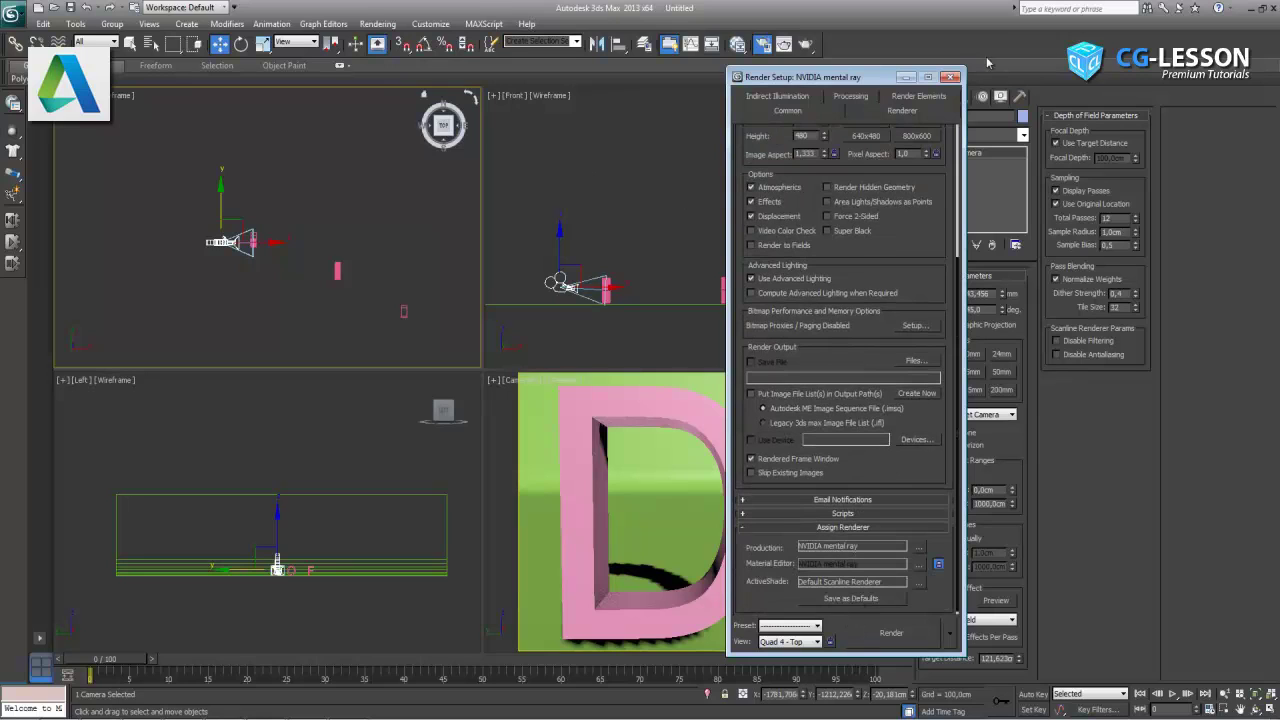
click(953, 79)
click(965, 620)
click(967, 641)
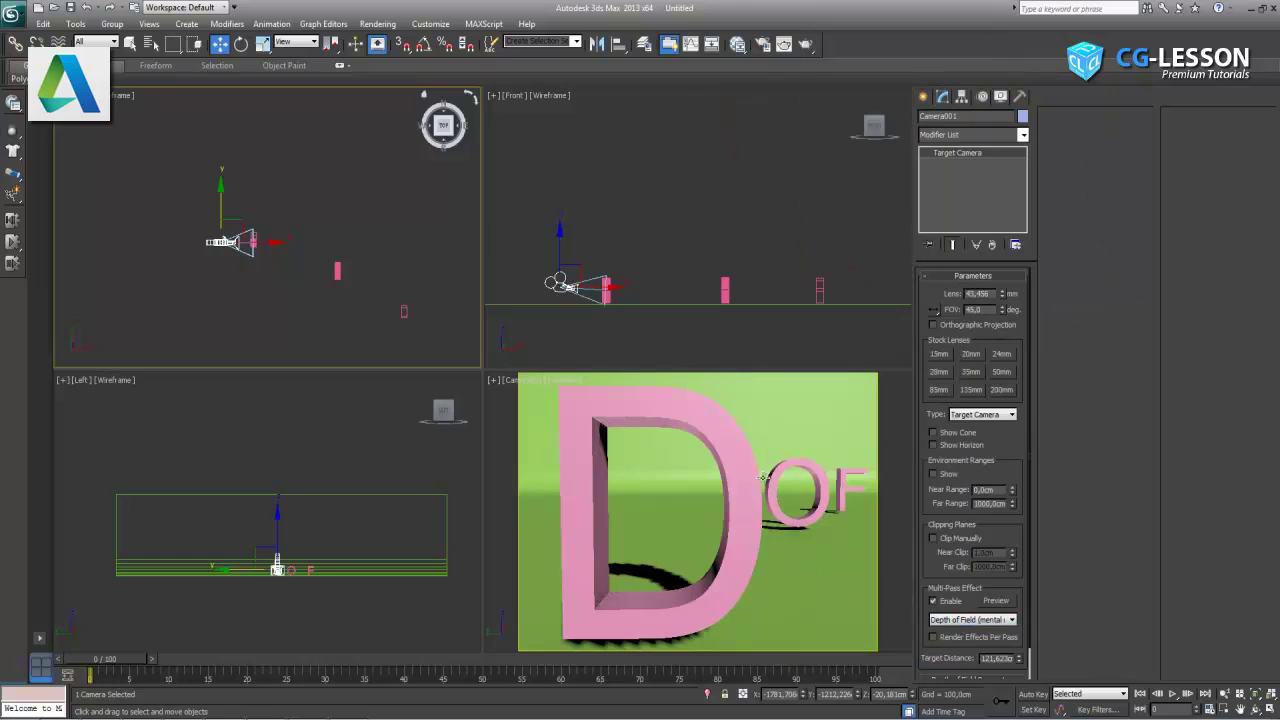
Deselect the camera and show the Standard light types for creation
click(384, 257)
click(925, 97)
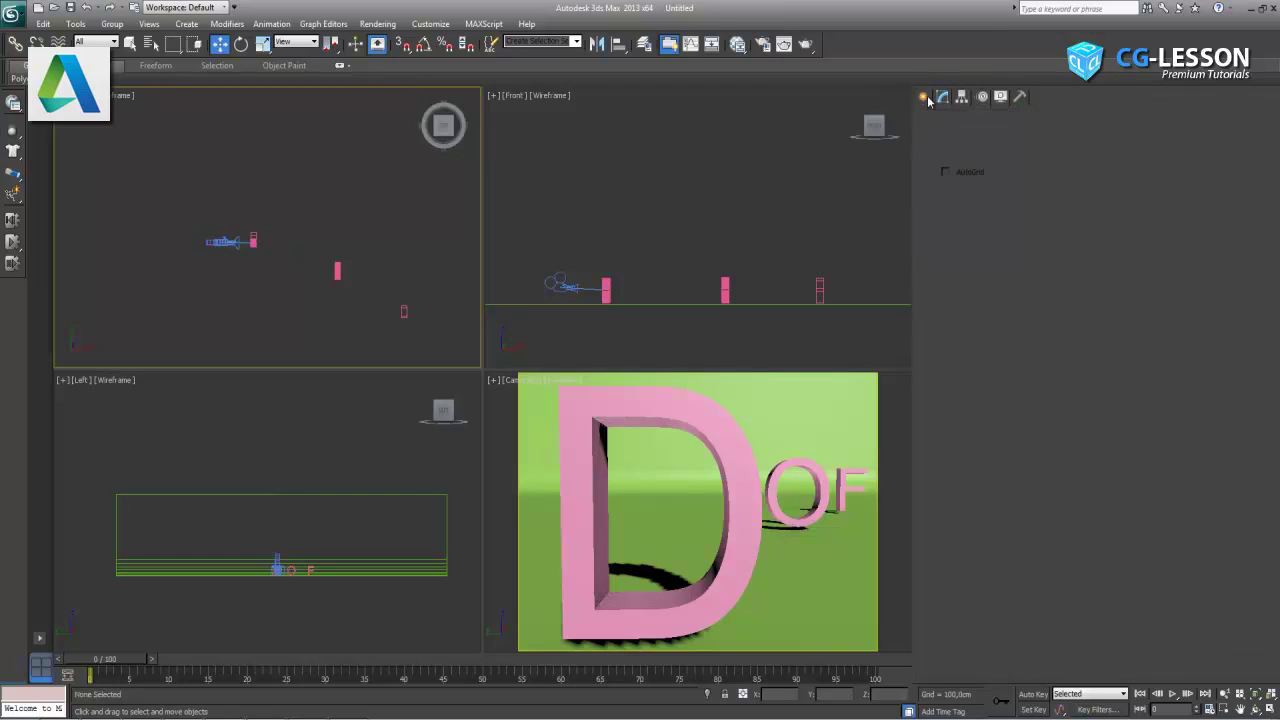
click(960, 119)
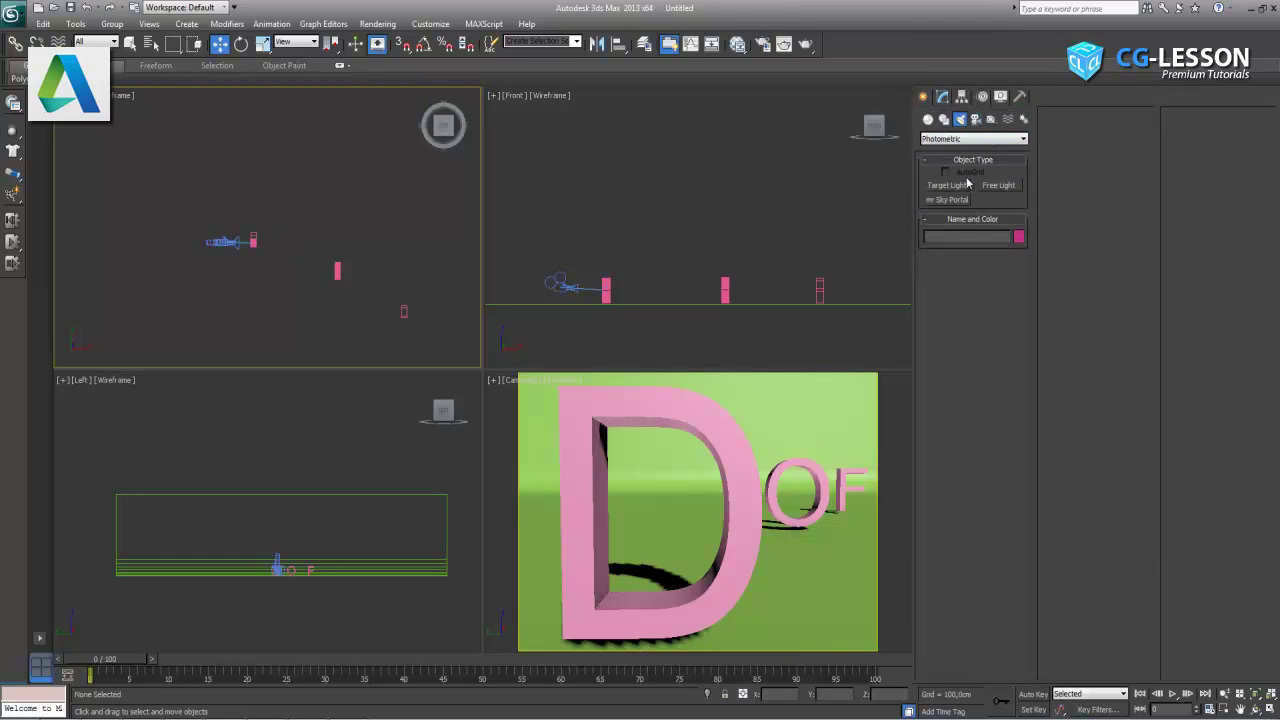
click(955, 140)
click(955, 163)
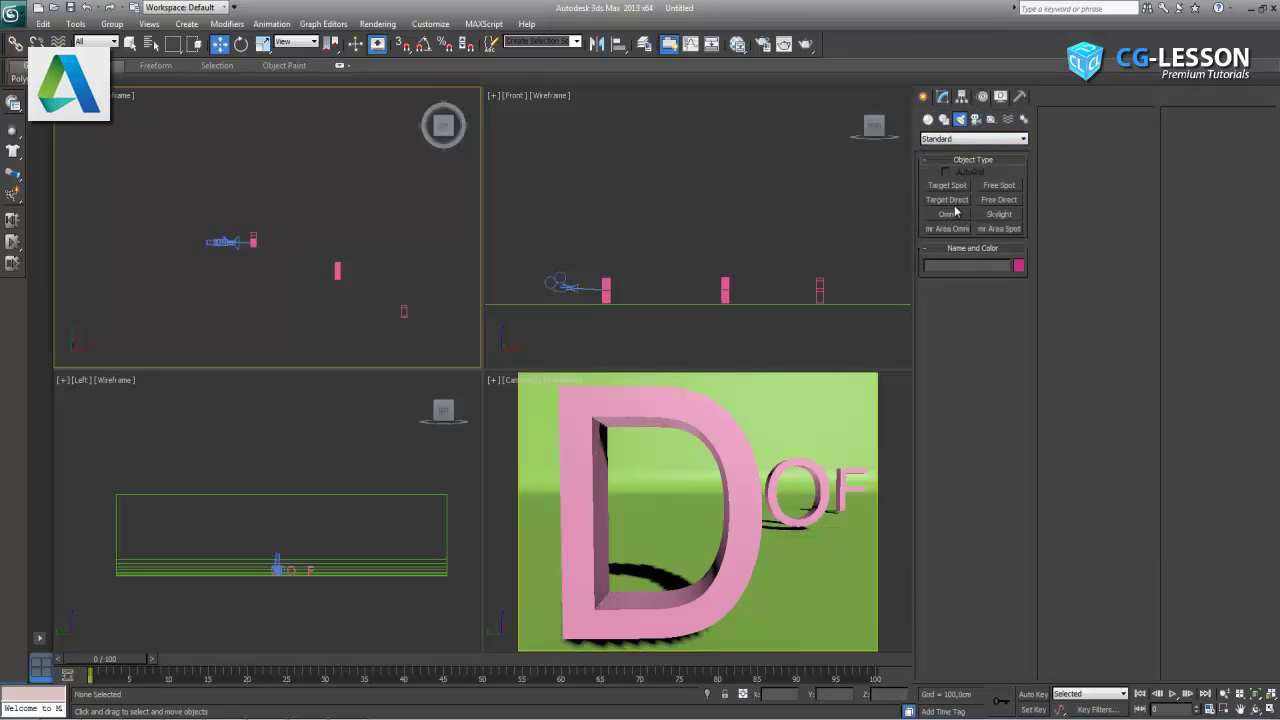
Add an Omni light raised high above the letters, shifted left, and render the camera view
click(338, 175)
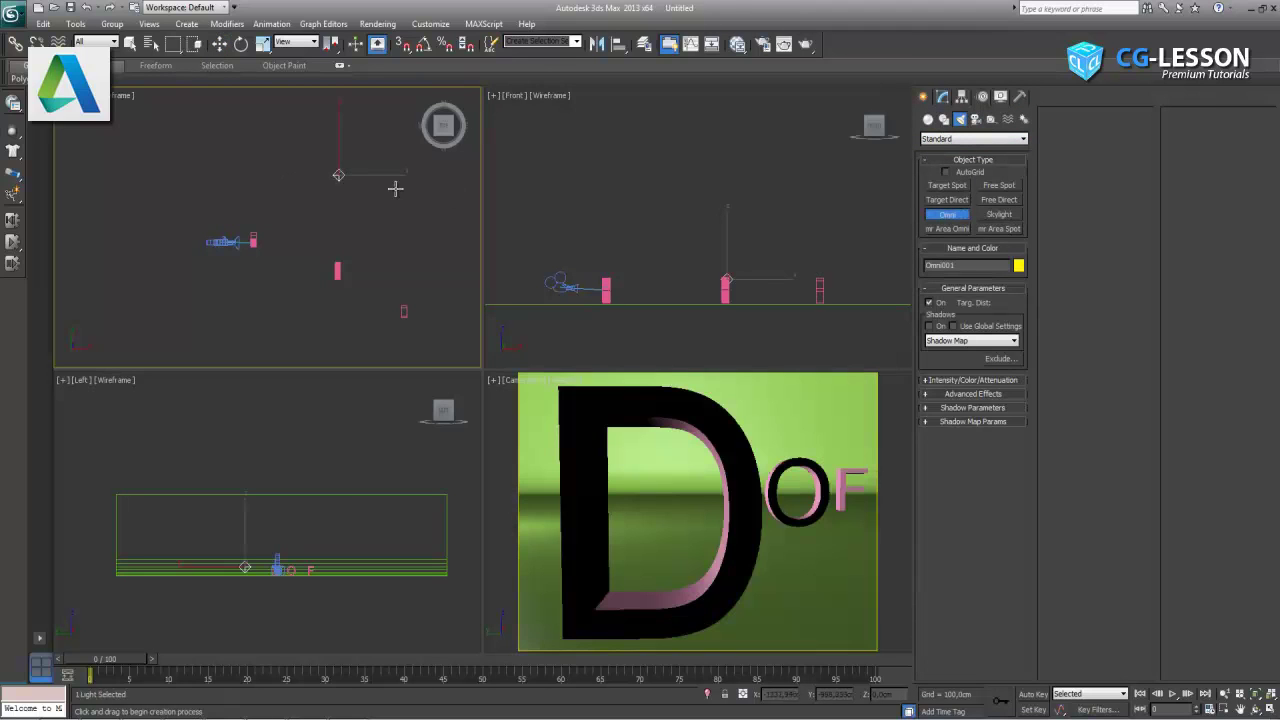
middle_click(667, 206)
scroll(697, 226, down, 3)
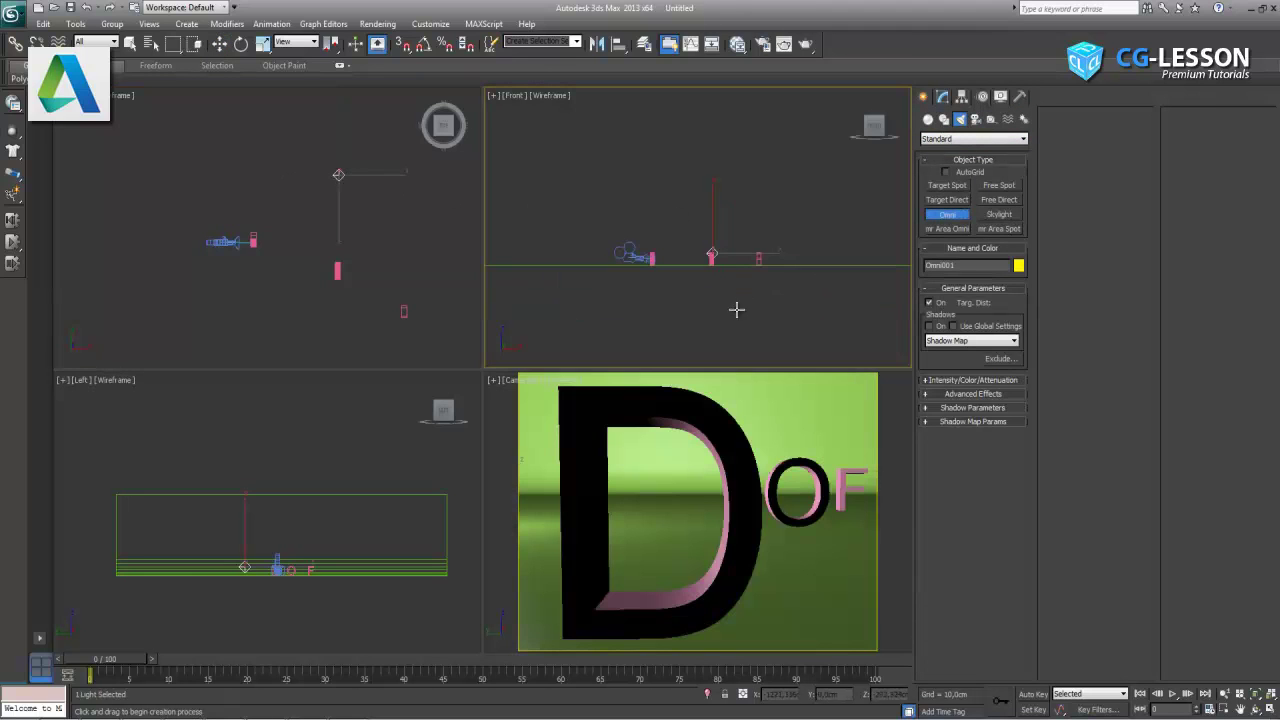
key(w)
drag(711, 198, 711, 40)
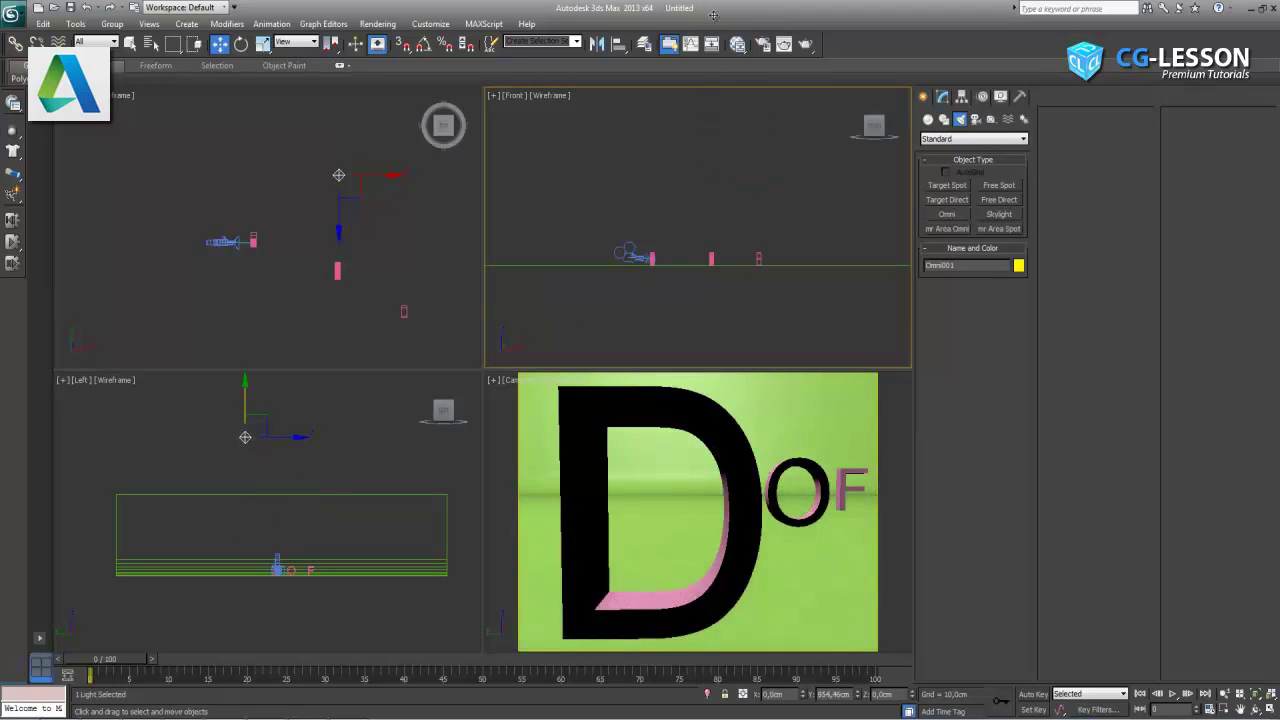
right_click(388, 255)
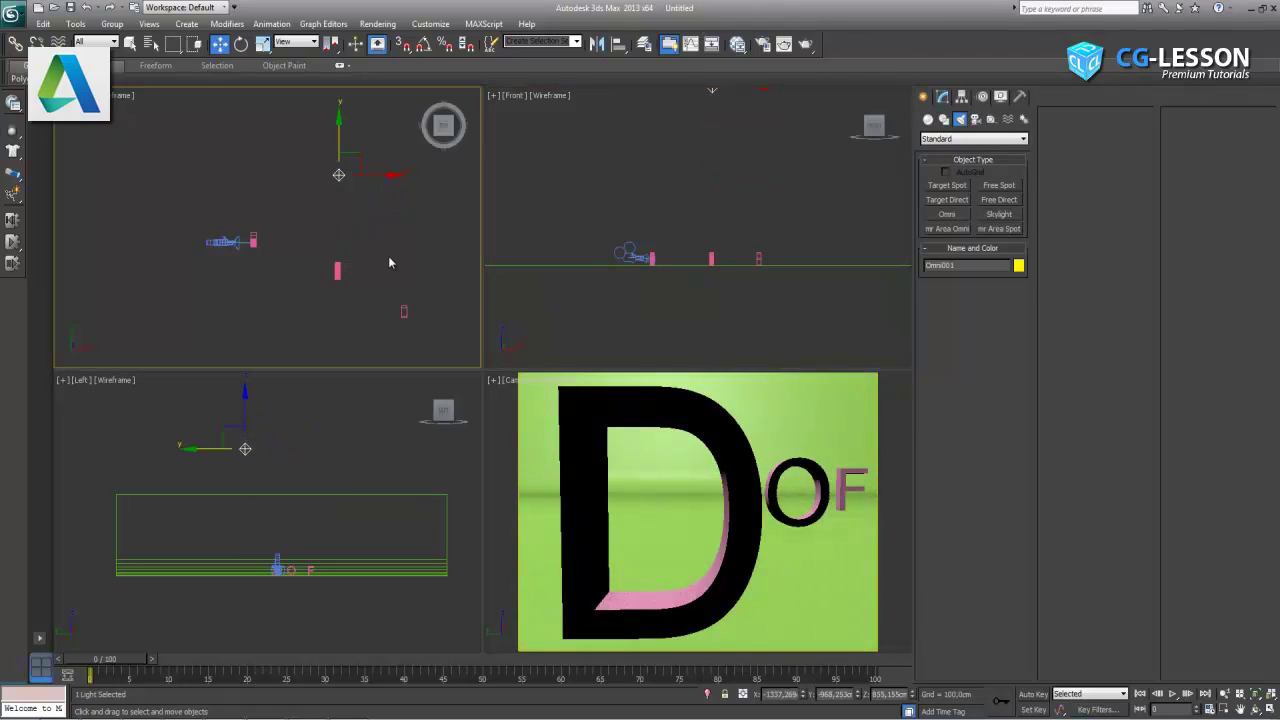
drag(387, 177, 303, 177)
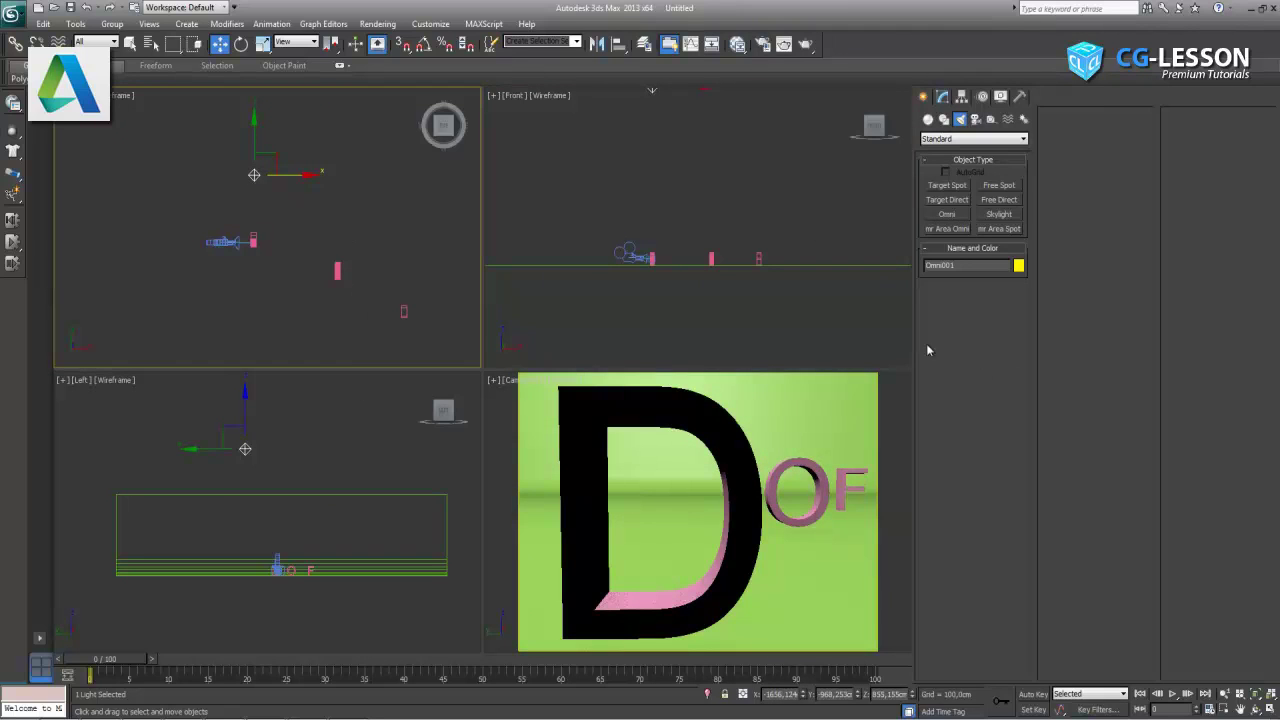
right_click(801, 460)
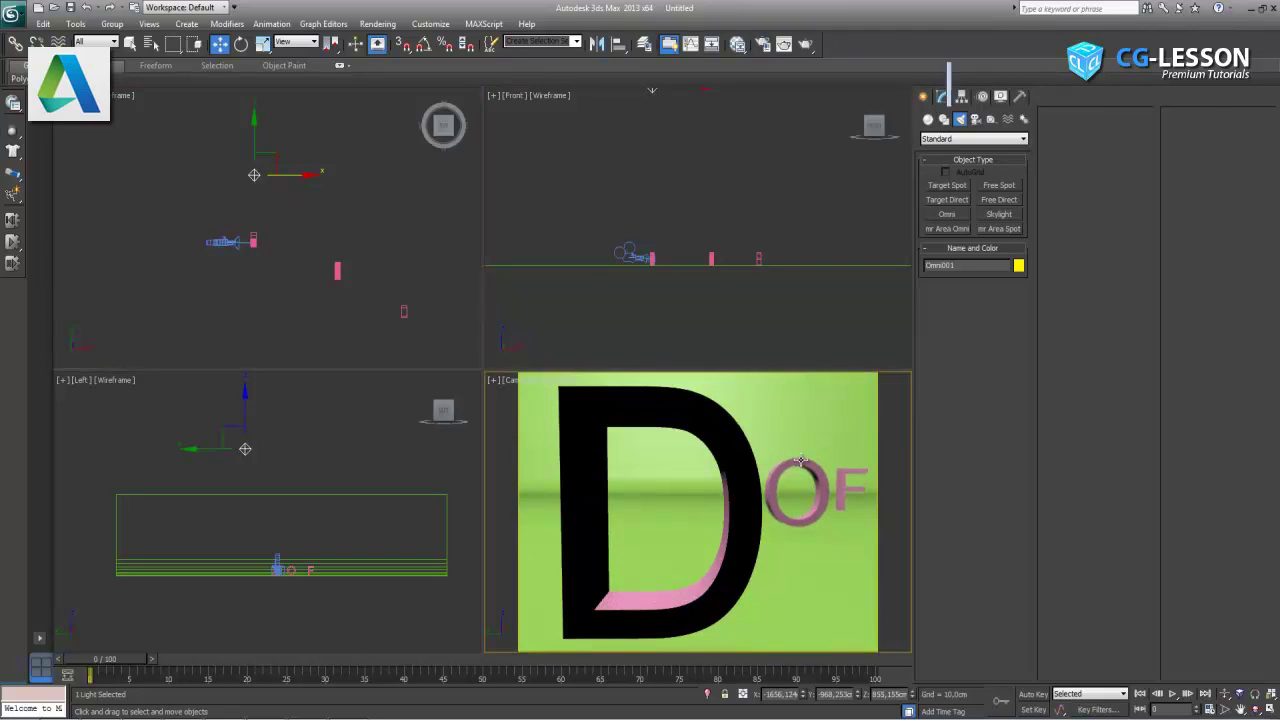
key(shift+q)
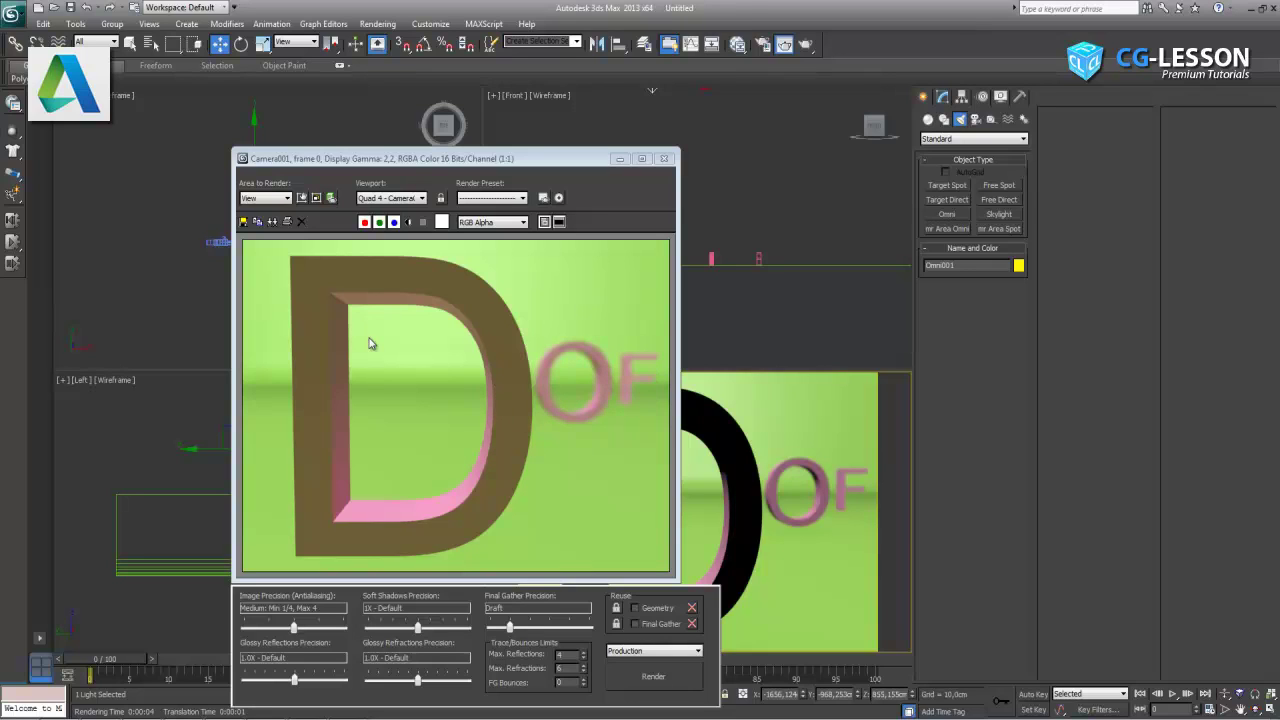
click(663, 158)
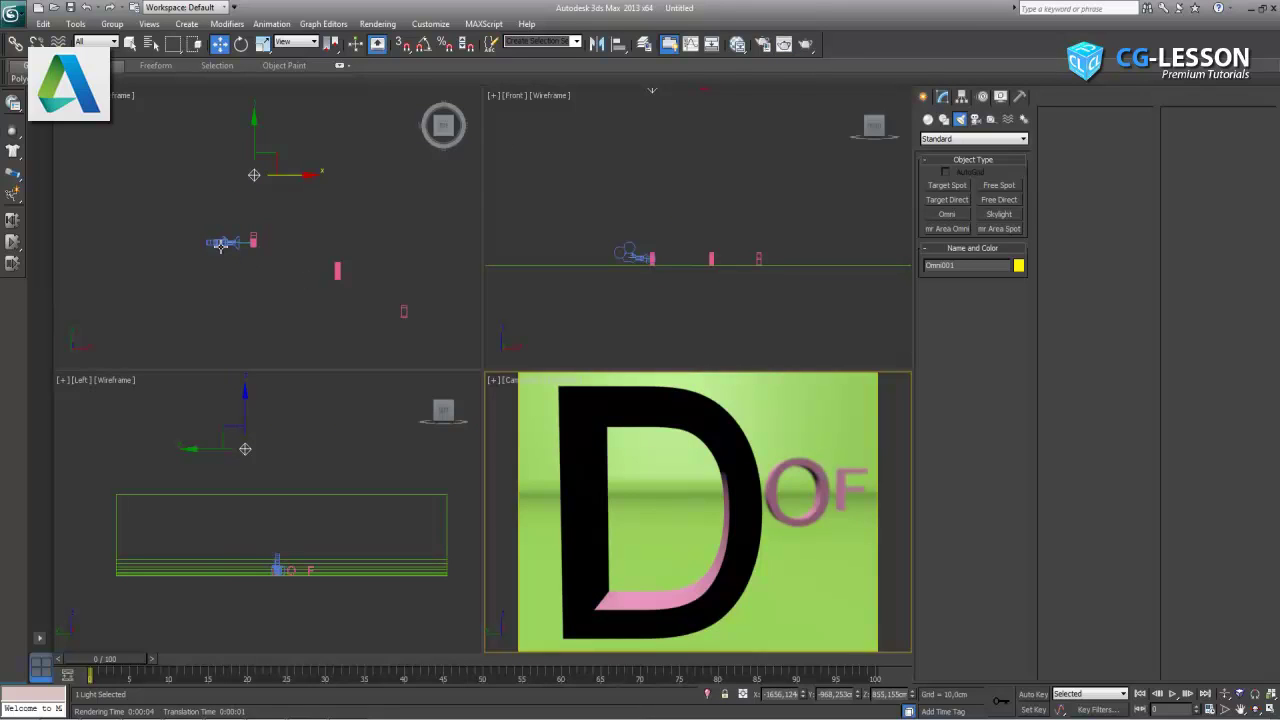
Select Camera001 in the Top view and maximize the Camera viewport
click(221, 244)
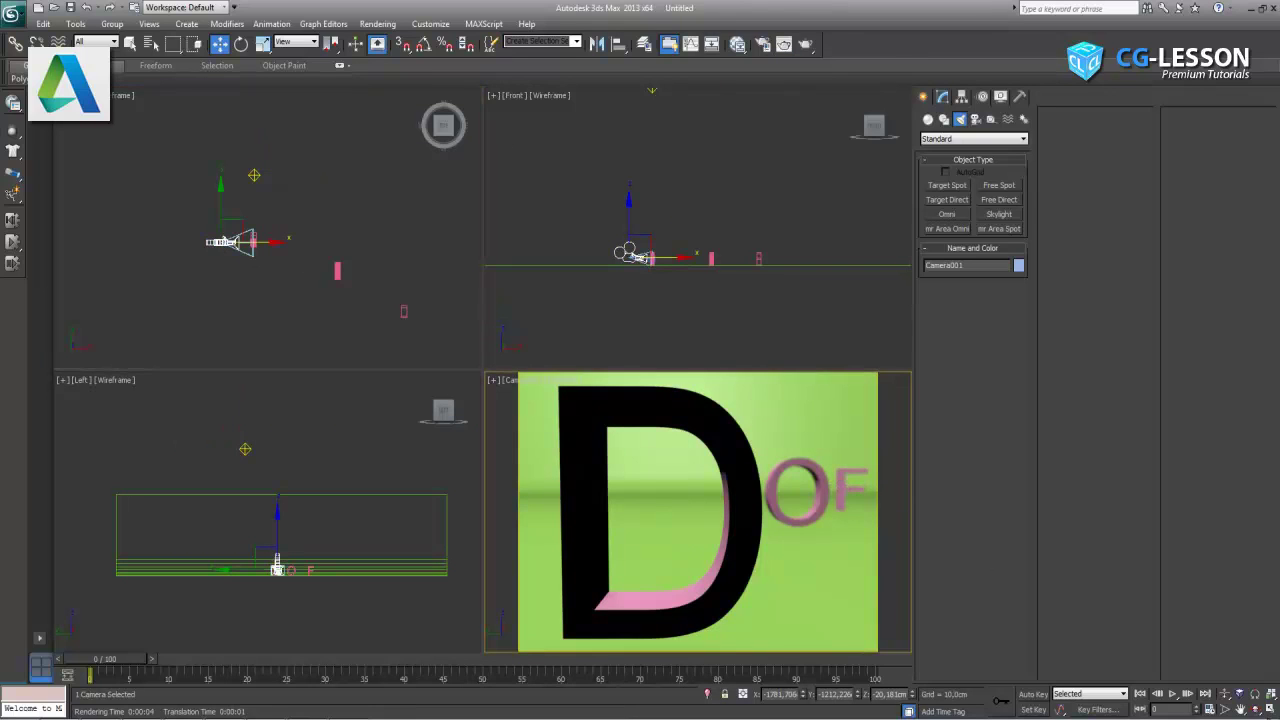
click(1270, 709)
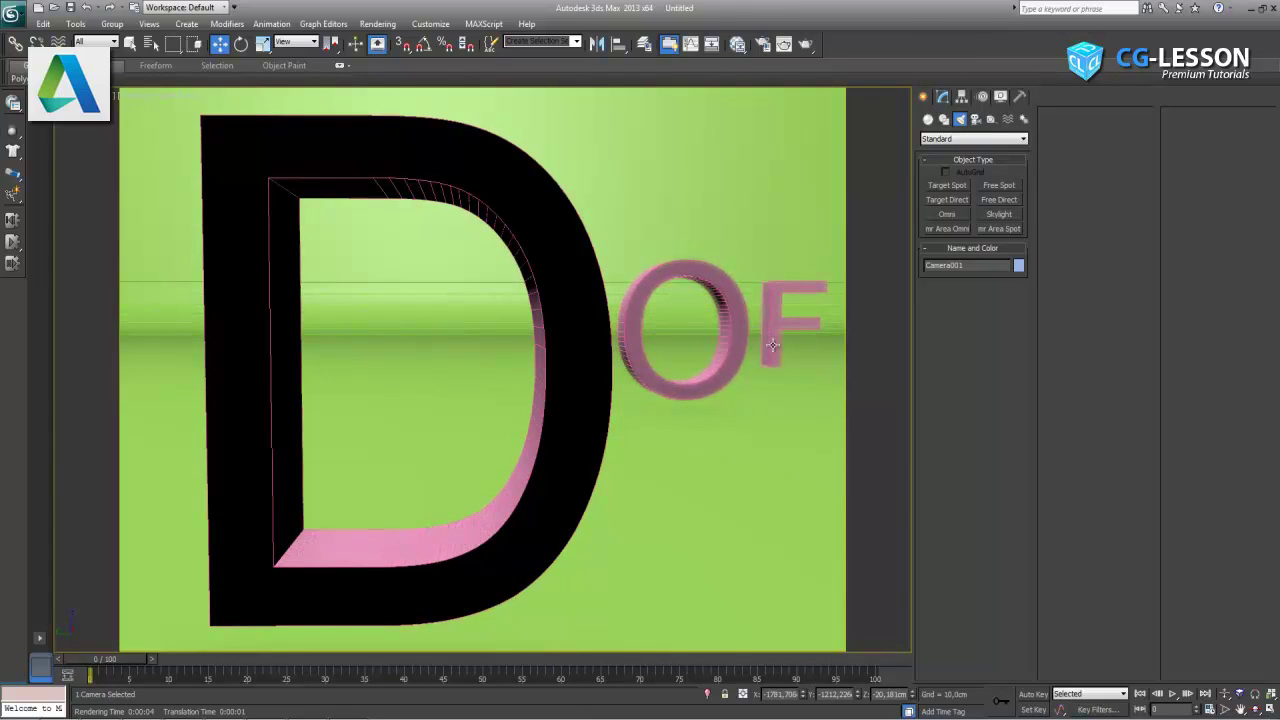
Set Camera001's Target Distance to 300 cm and render the camera view
click(943, 96)
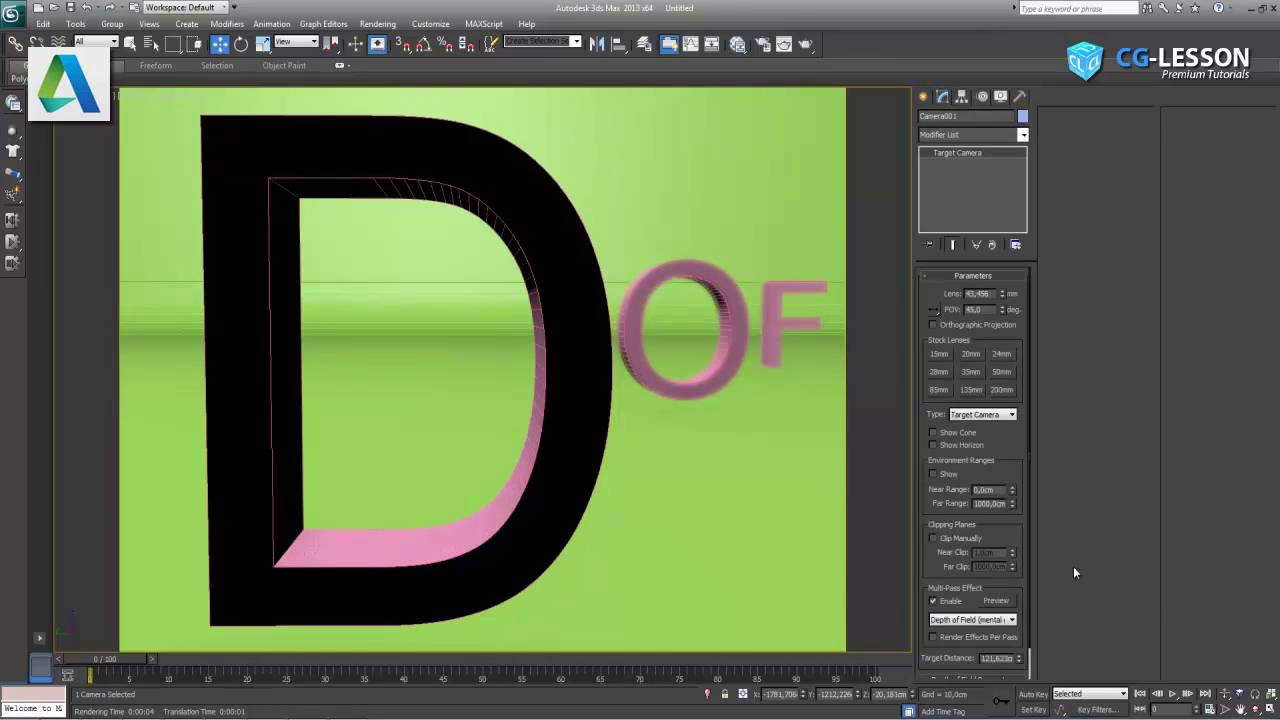
scroll(1003, 540, down, 2)
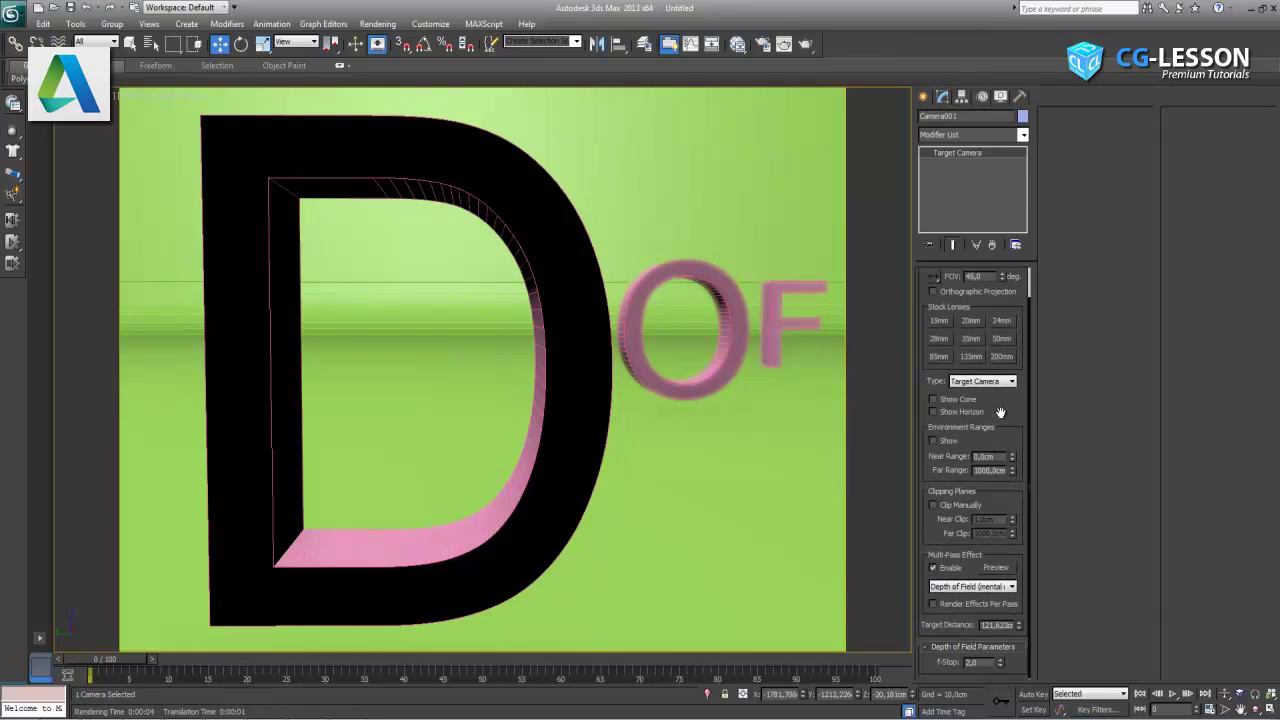
double_click(1003, 626)
text(300)
key(Return)
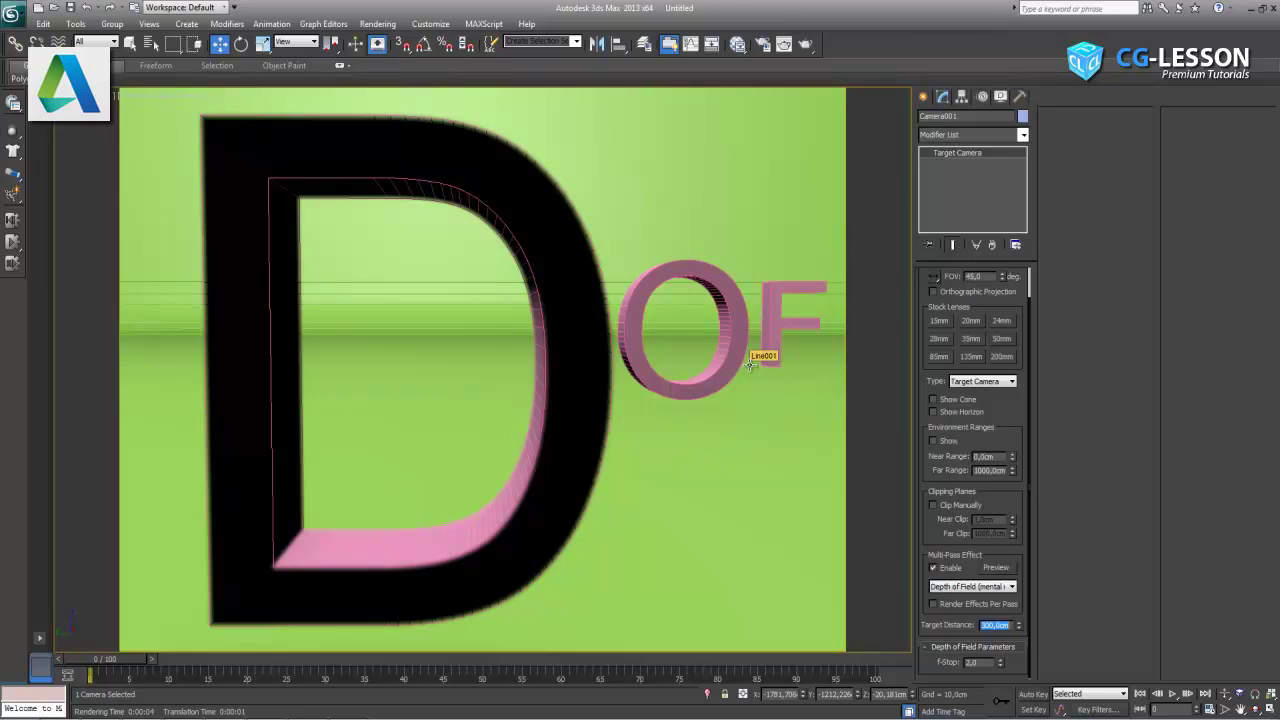
key(shift+q)
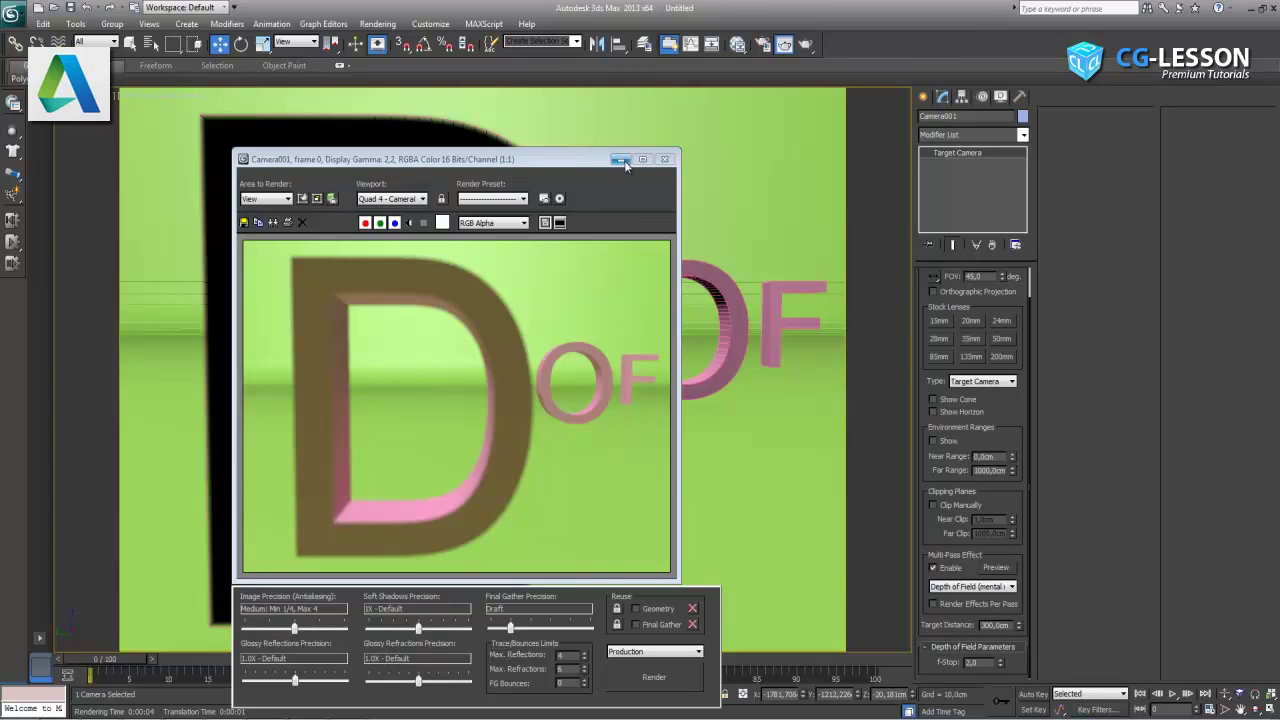
click(665, 160)
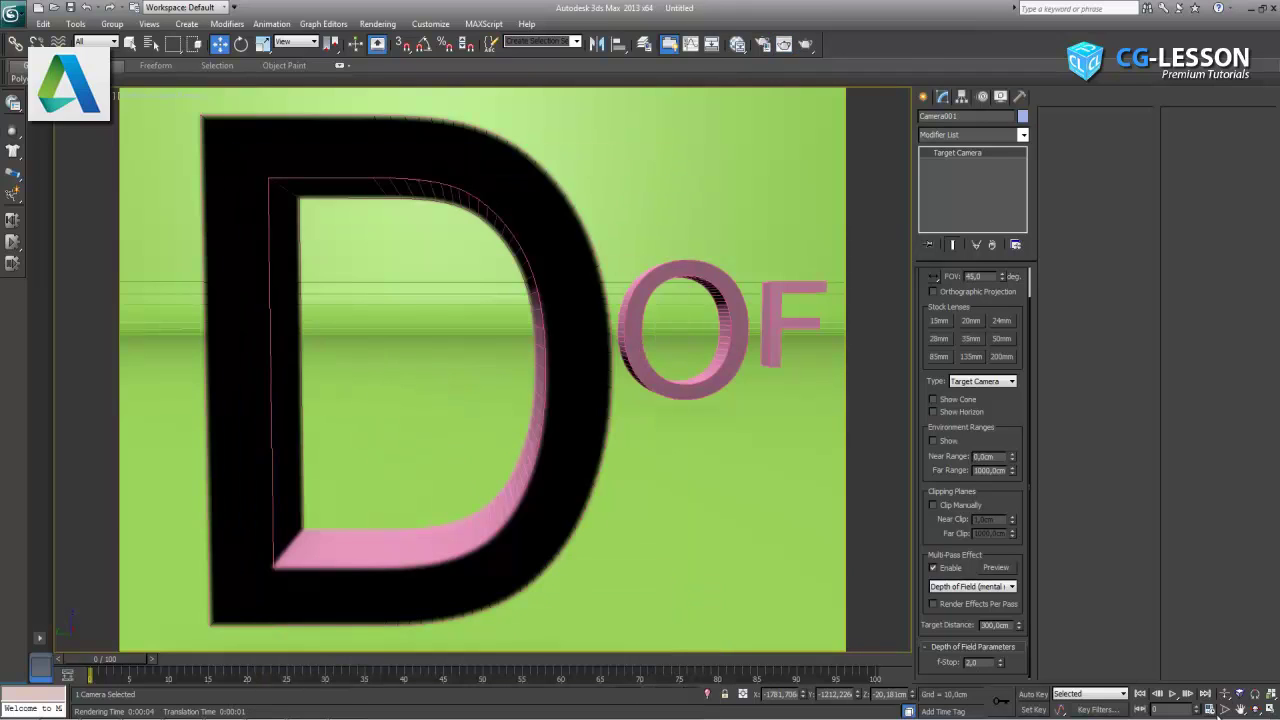
Select Camera001.Target in the Top view and move it along X to reframe
click(1270, 709)
click(282, 315)
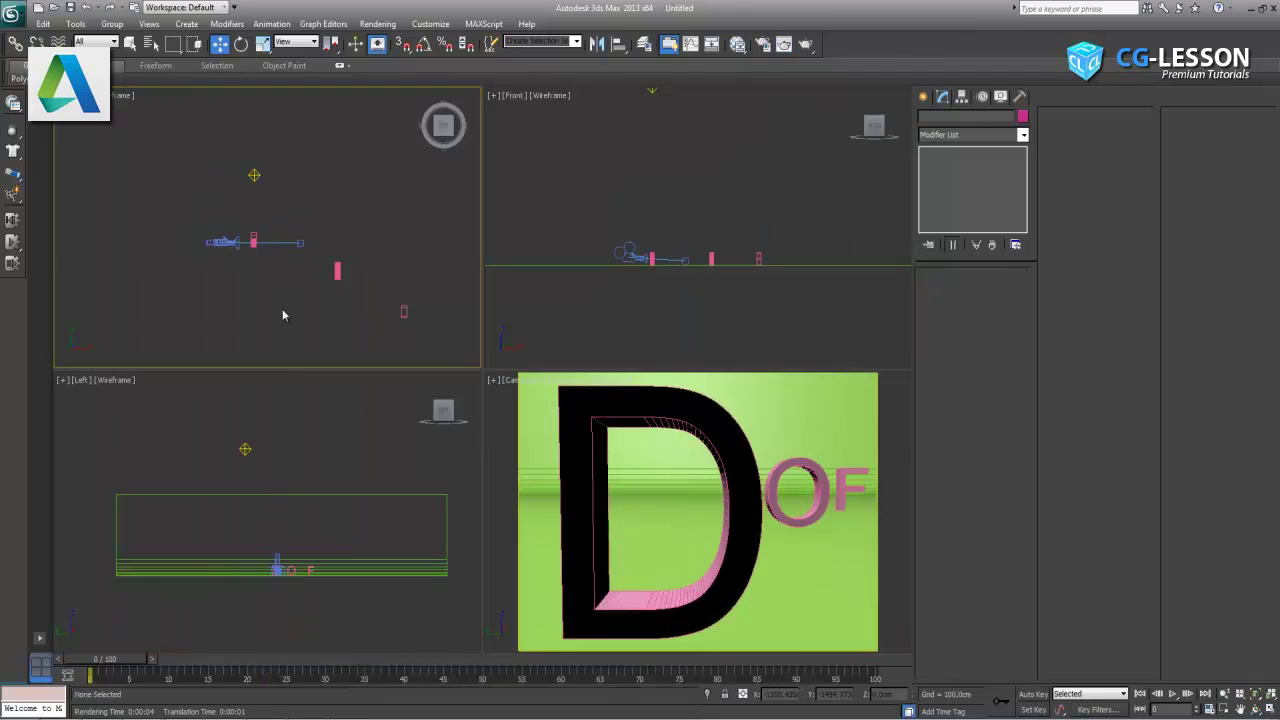
click(1270, 709)
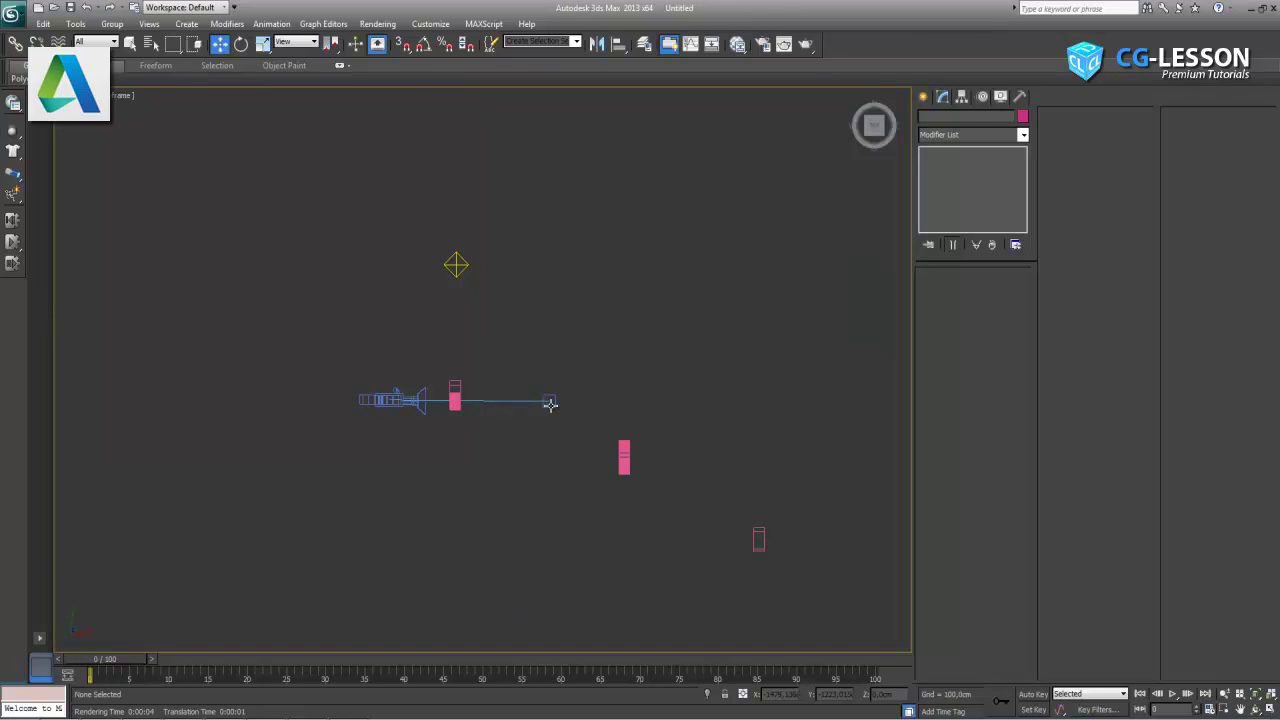
click(550, 403)
click(1268, 709)
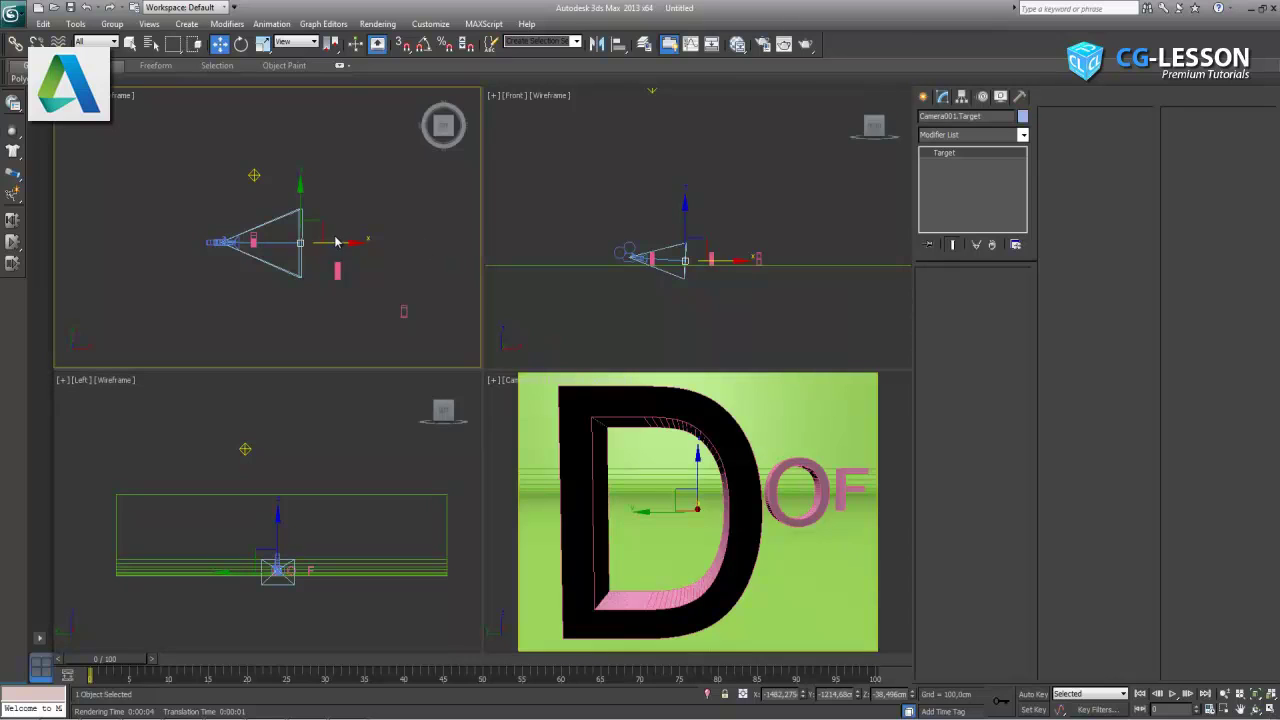
scroll(336, 242, up, 1)
drag(336, 242, 295, 253)
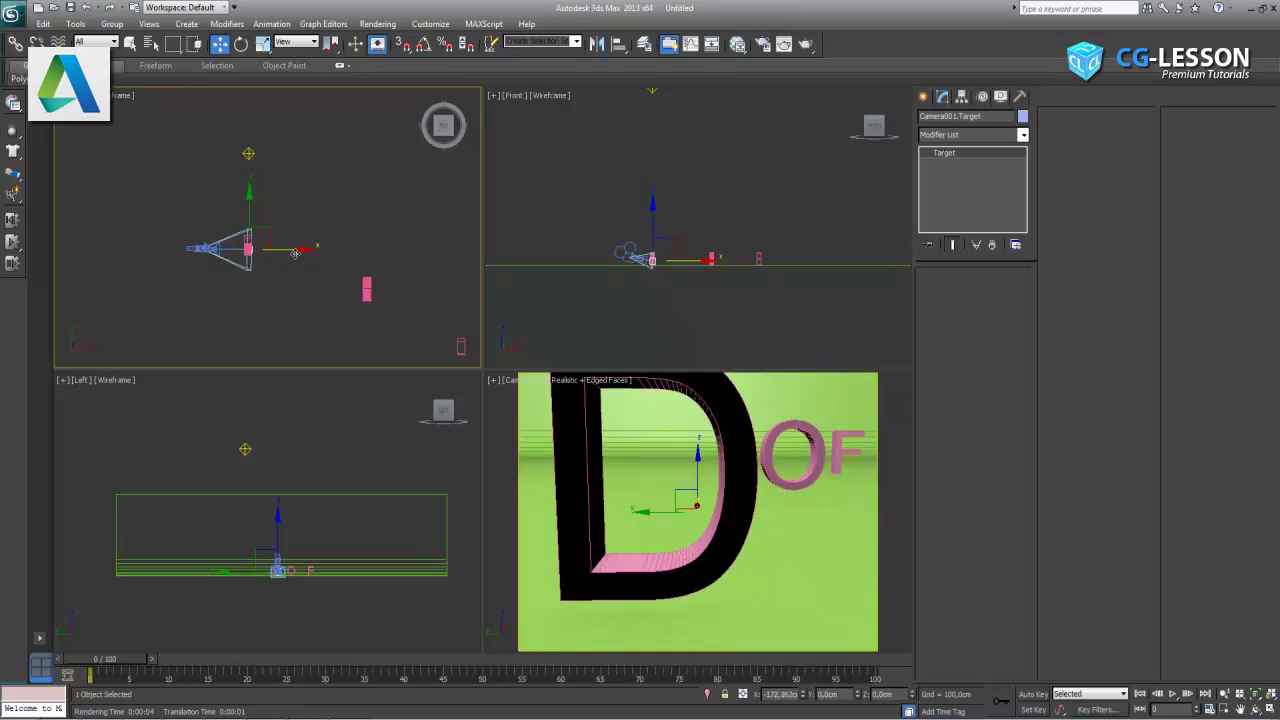
Raise the target in the Front view, lower the camera slightly on Y, then activate the Camera view
right_click(726, 209)
scroll(690, 230, up, 2)
scroll(683, 236, up, 2)
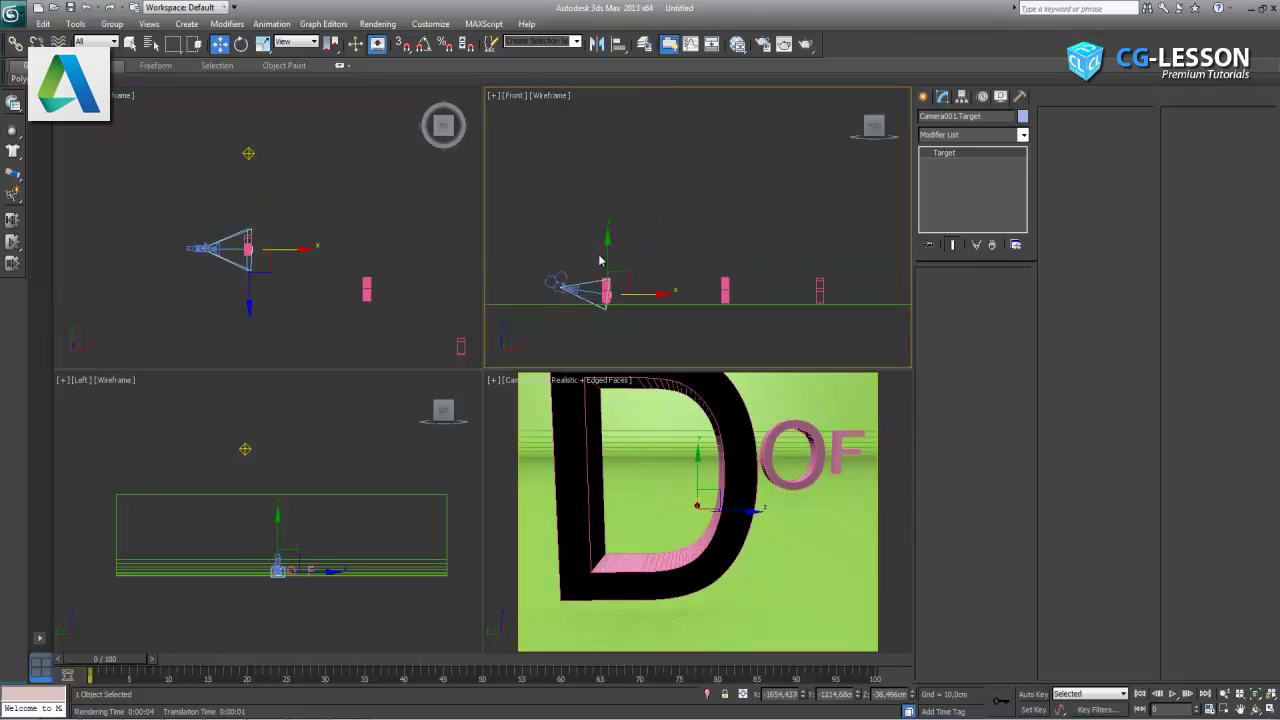
drag(605, 255, 605, 247)
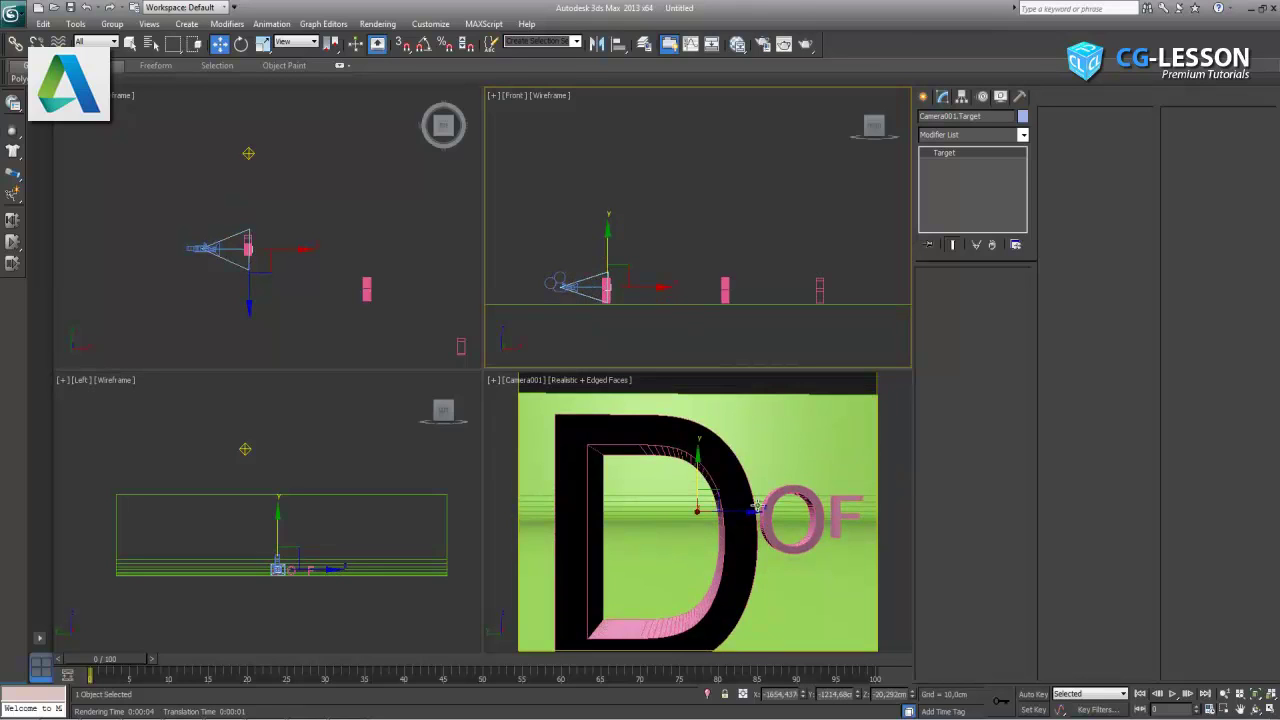
click(560, 287)
drag(575, 247, 571, 253)
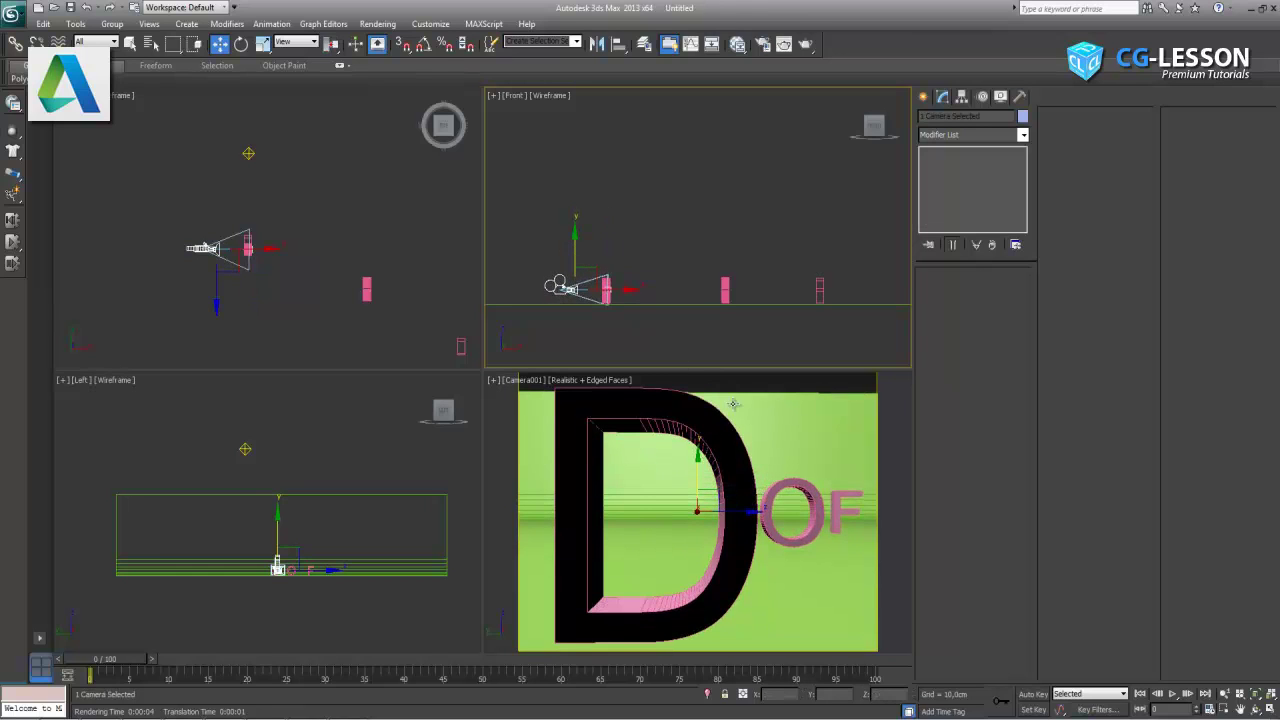
right_click(797, 435)
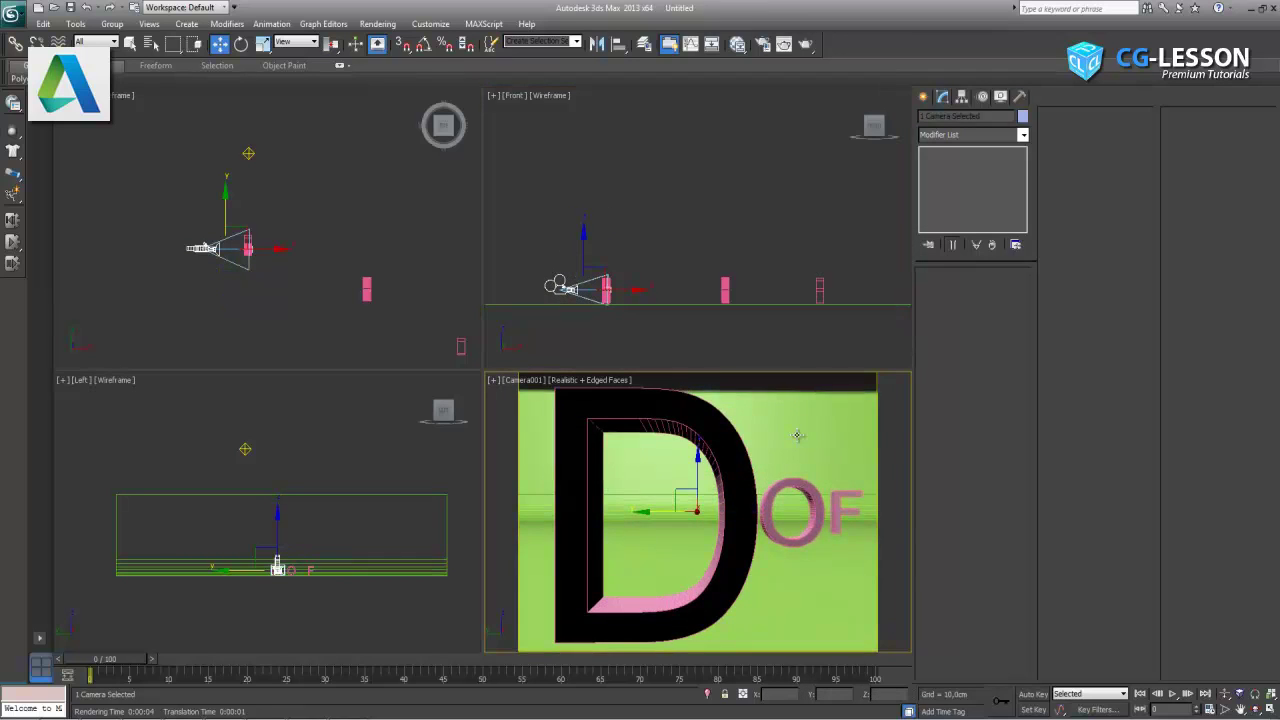
Render the camera view to check the blur, reselect the camera, and minimize the render window
key(shift+q)
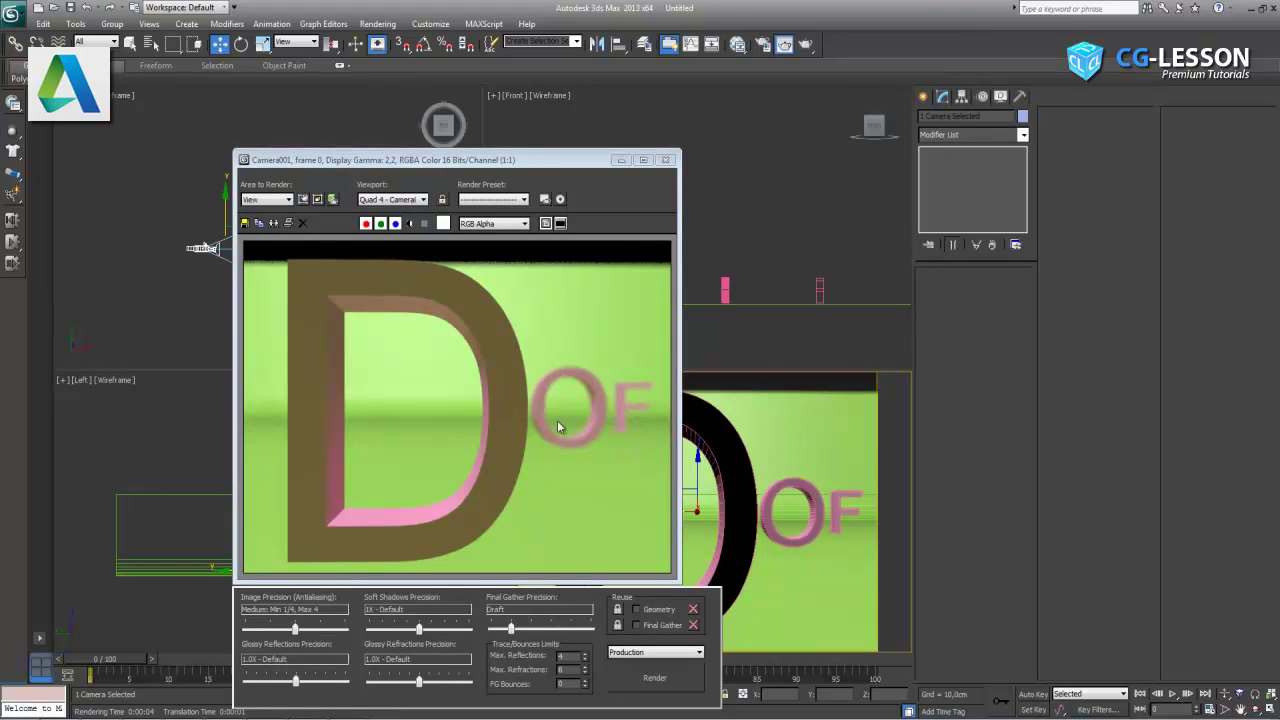
click(208, 250)
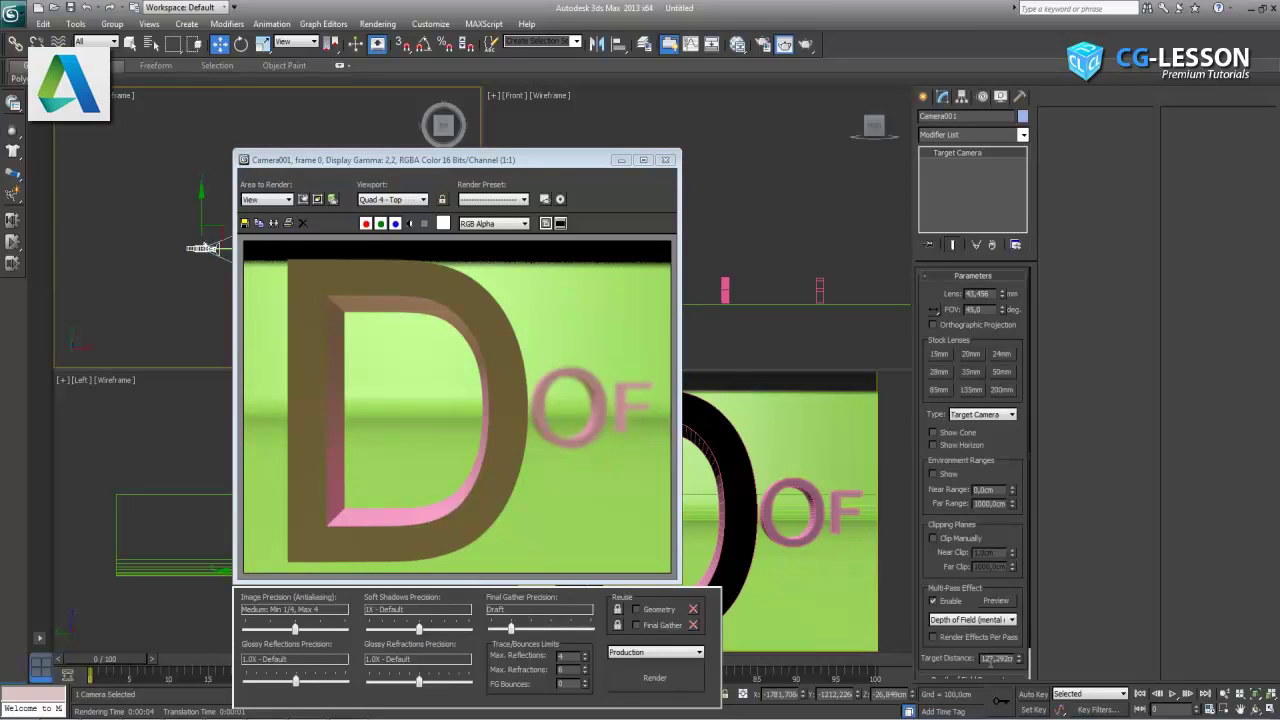
click(620, 160)
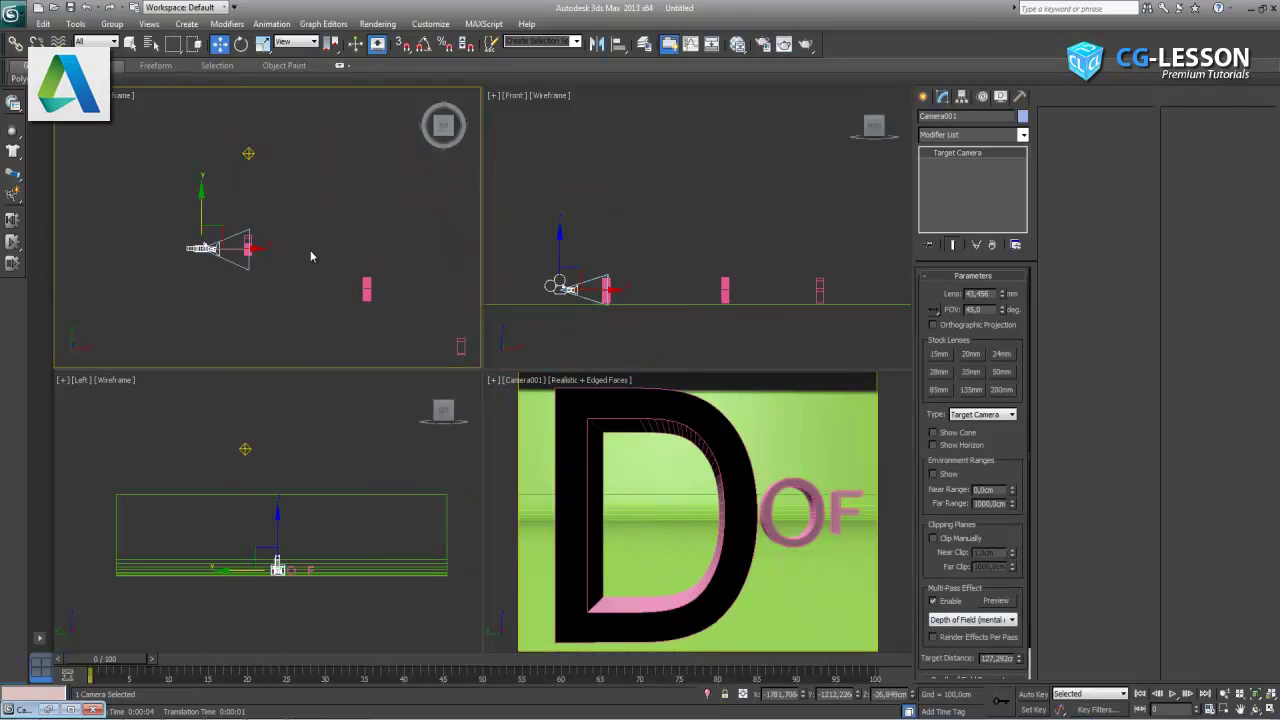
Select Camera001 and set its Depth of Field f-Stop to 5.0
click(305, 249)
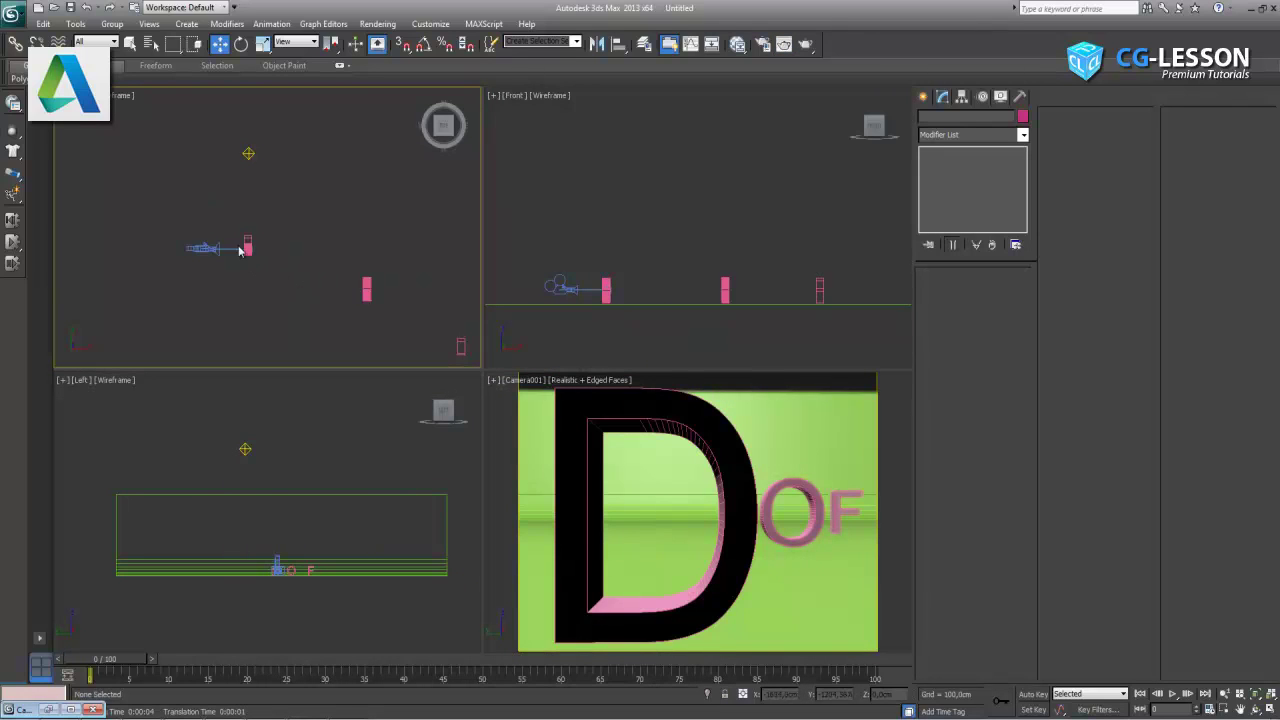
click(248, 247)
click(249, 247)
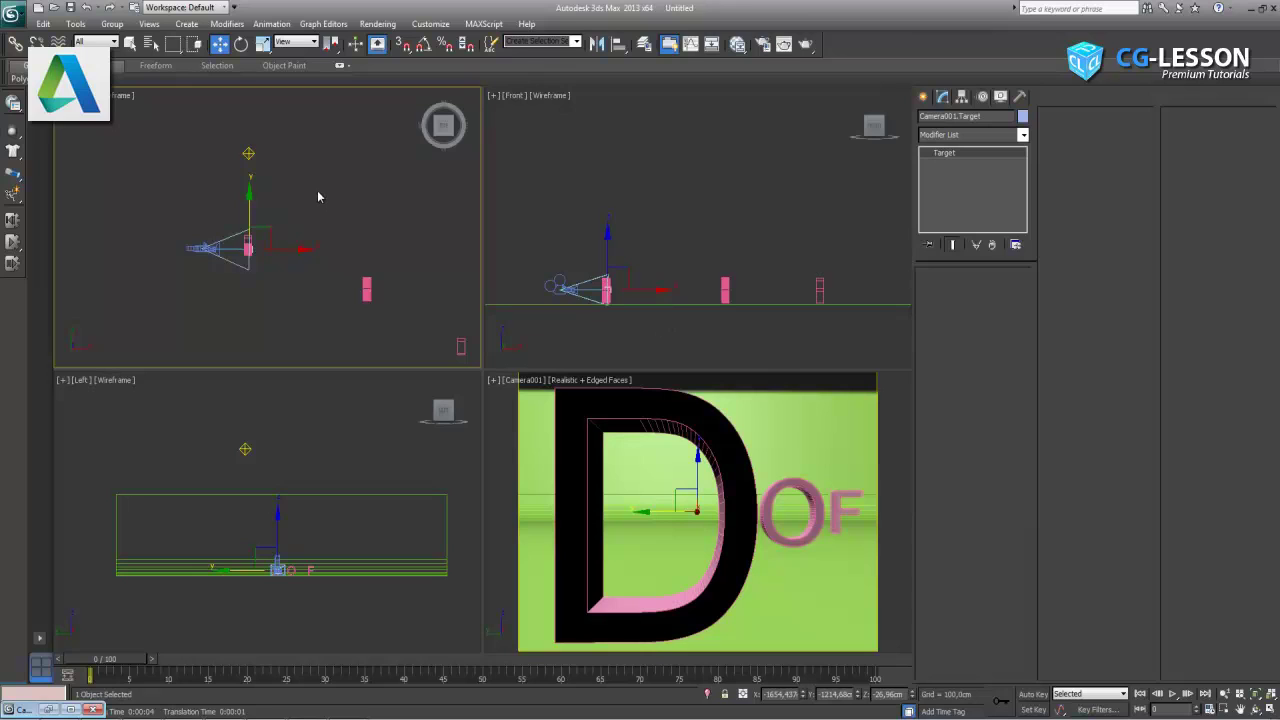
click(200, 246)
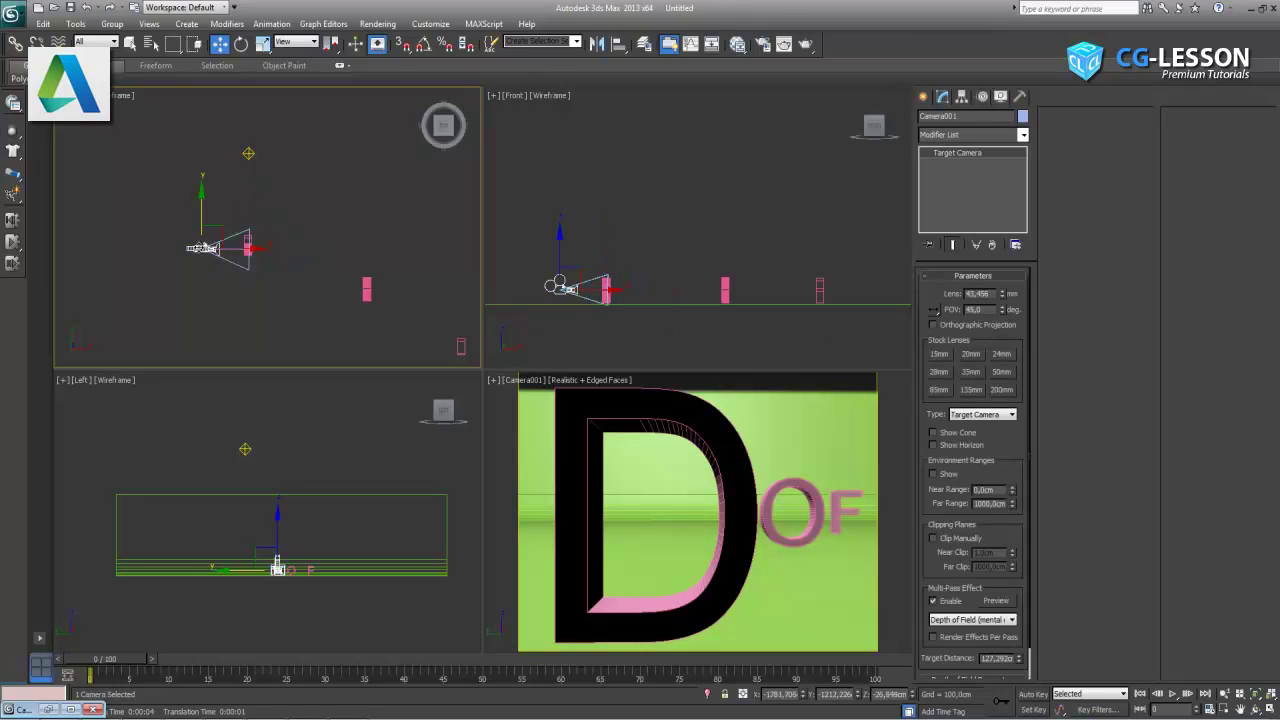
scroll(936, 450, down, 1)
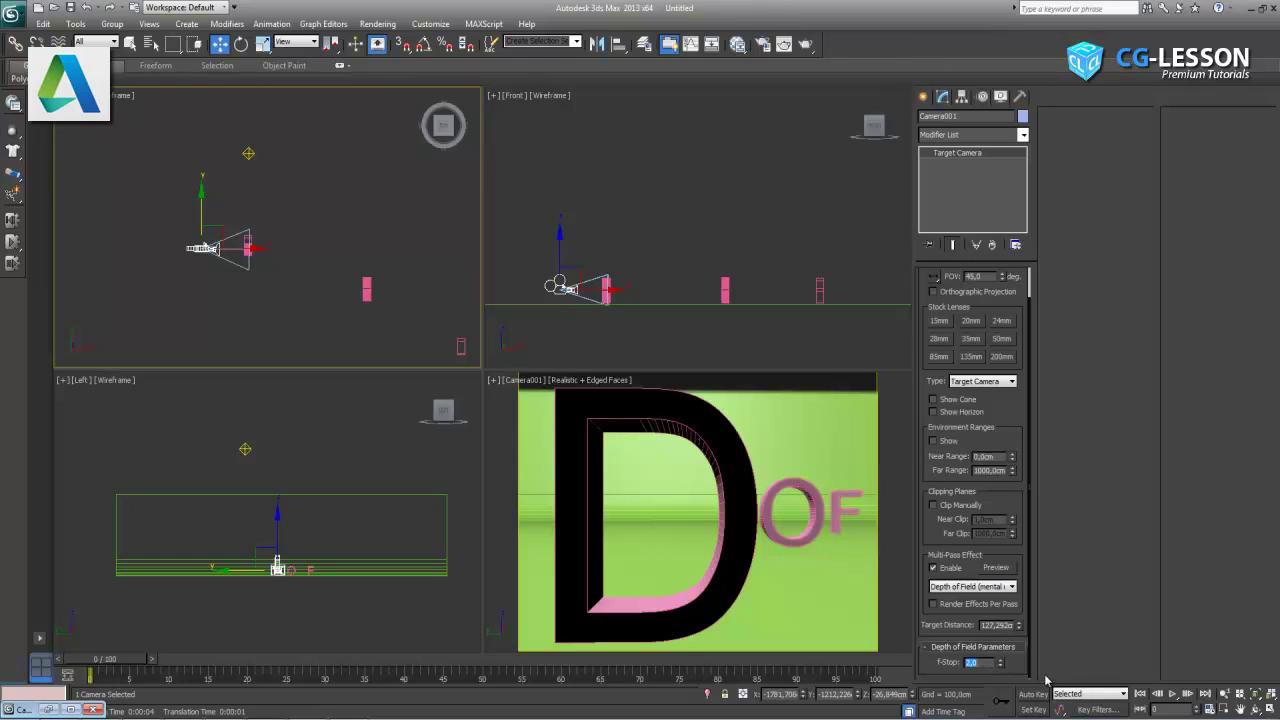
text(5)
key(Return)
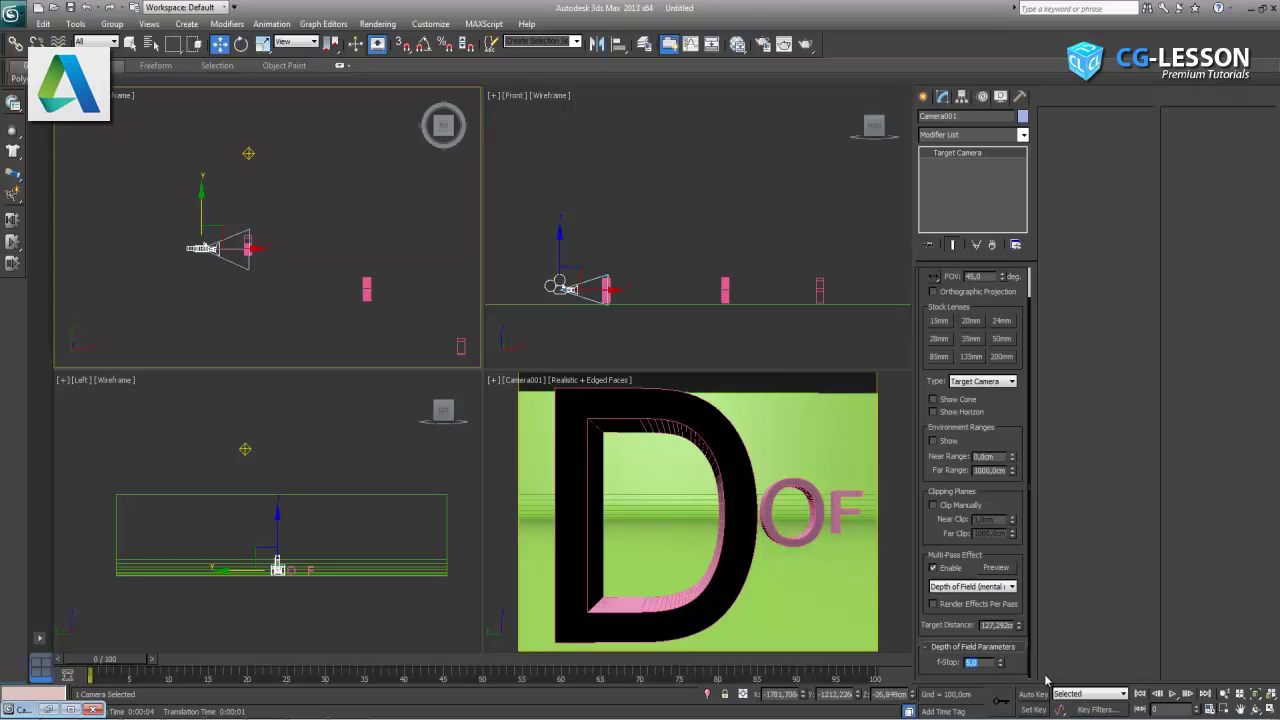
right_click(783, 478)
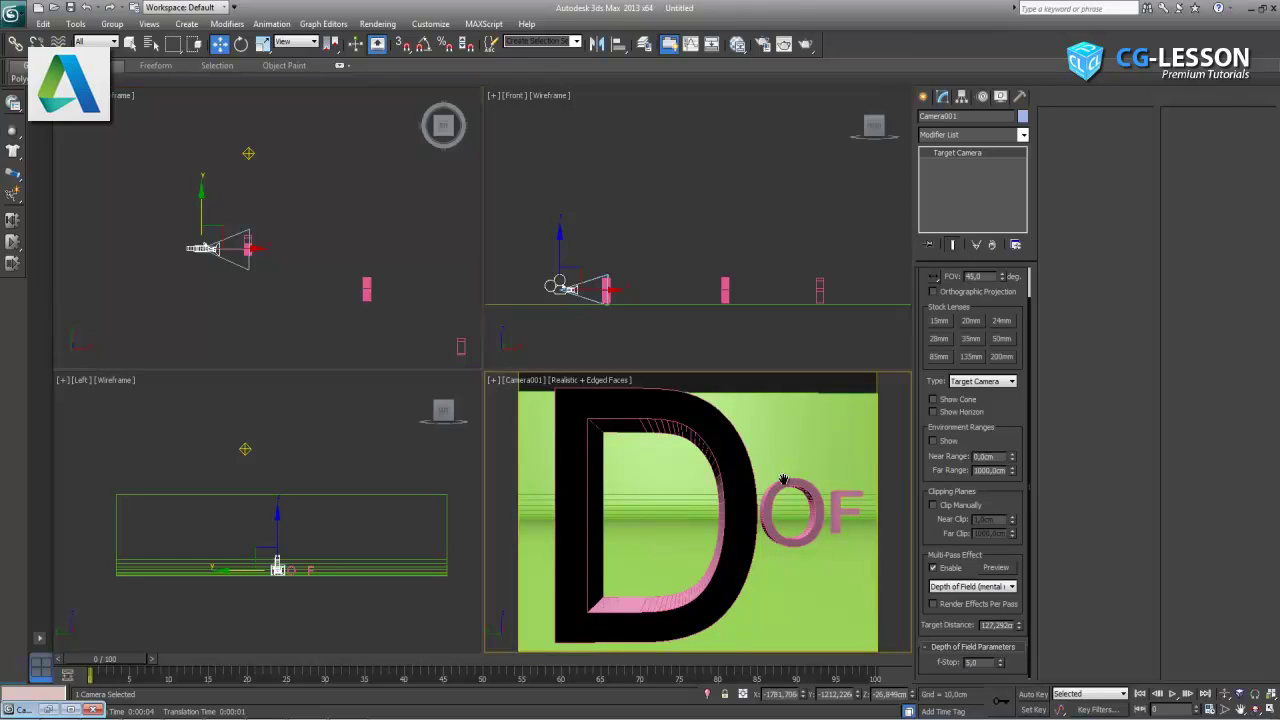
drag(1012, 340, 1026, 343)
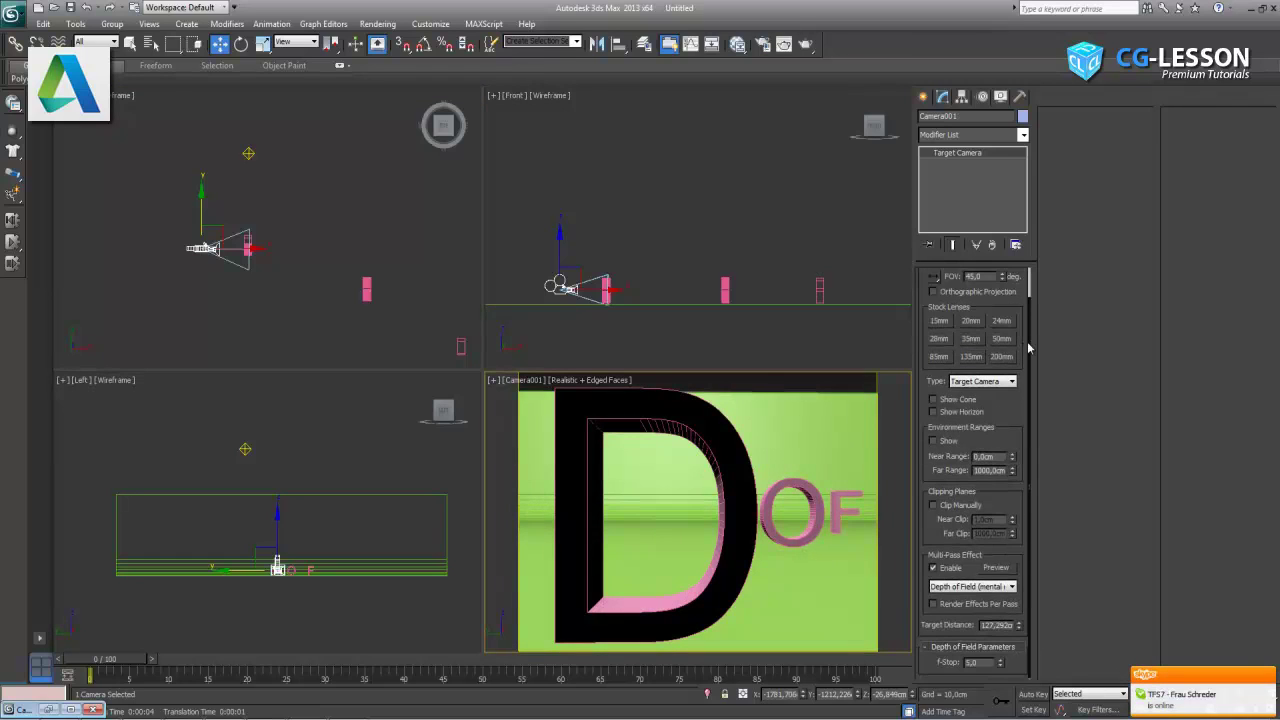
Render the camera view at f-Stop 10, then lower the f-Stop to 1.0
key(shift+q)
text(10)
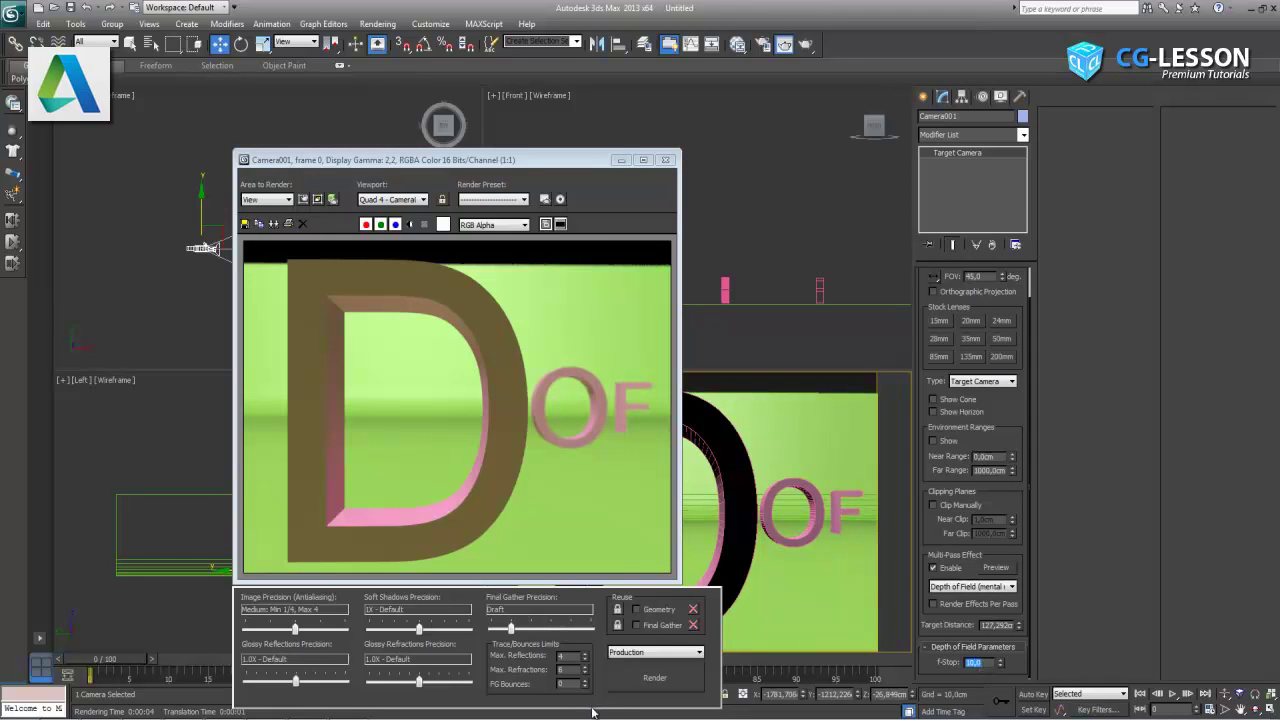
click(638, 688)
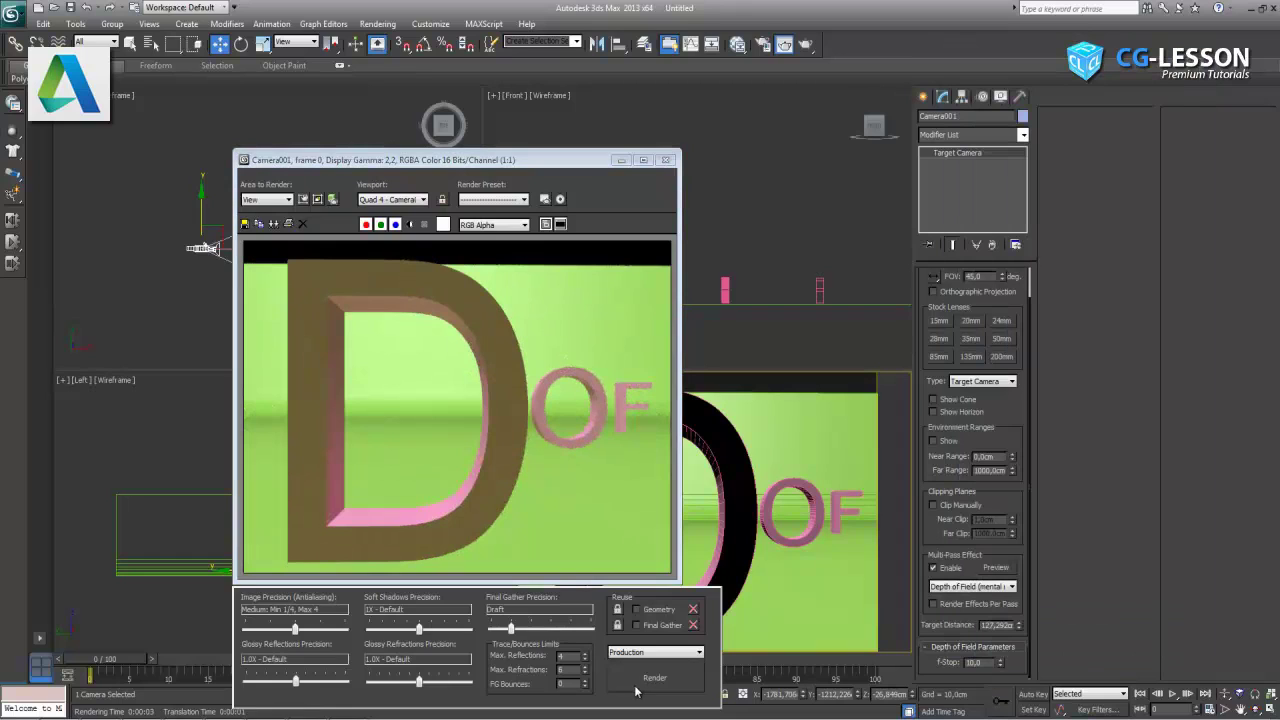
double_click(987, 661)
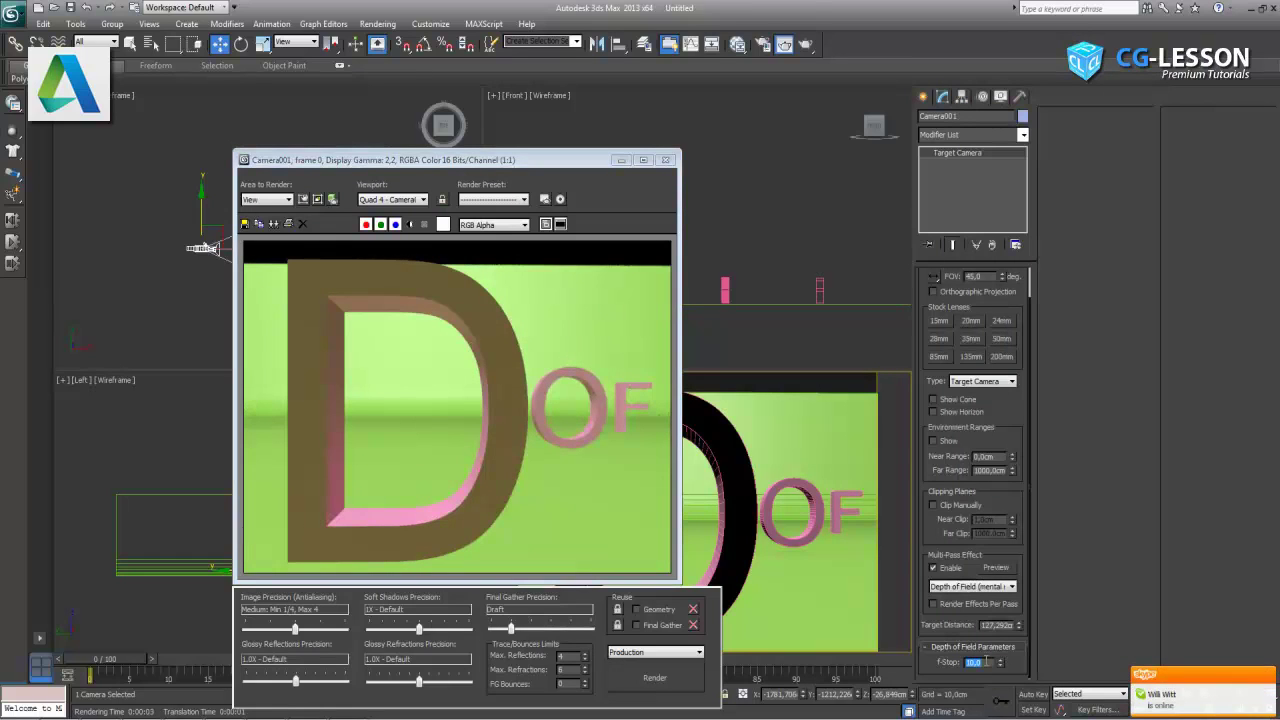
key(Return)
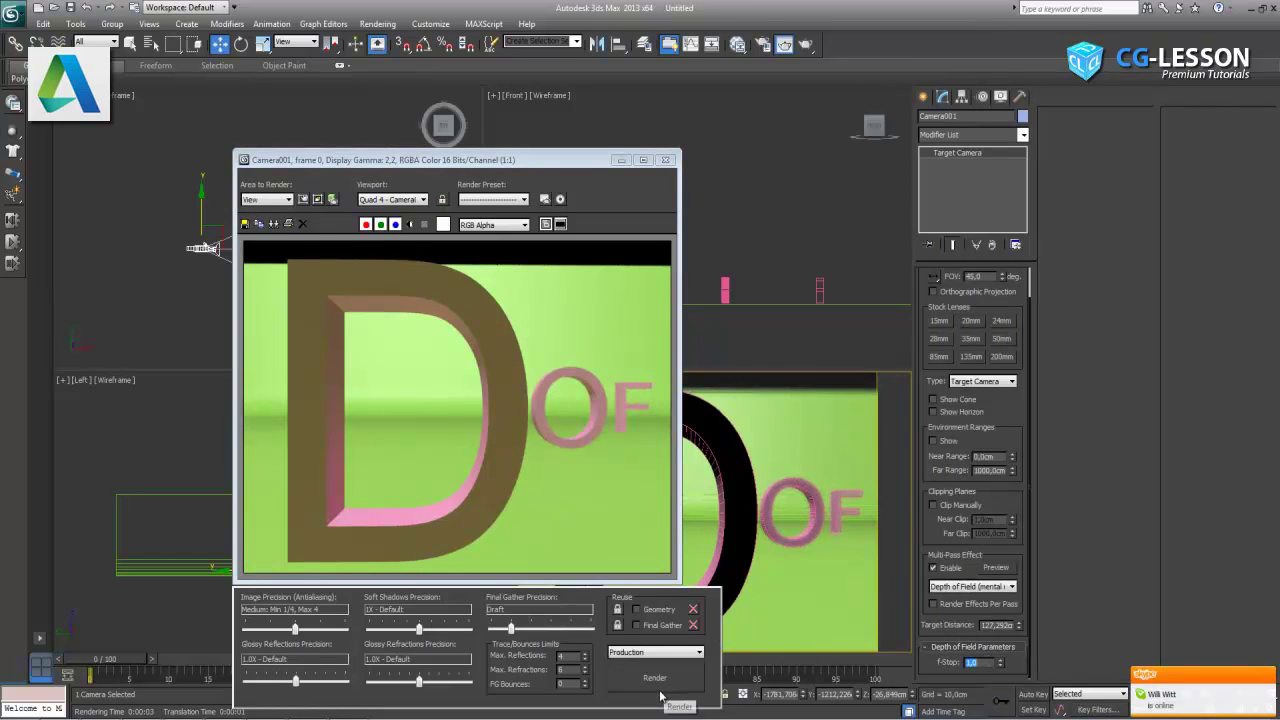
Render at f-Stop 1.0, set Target Distance to 300 cm, and render again
click(652, 680)
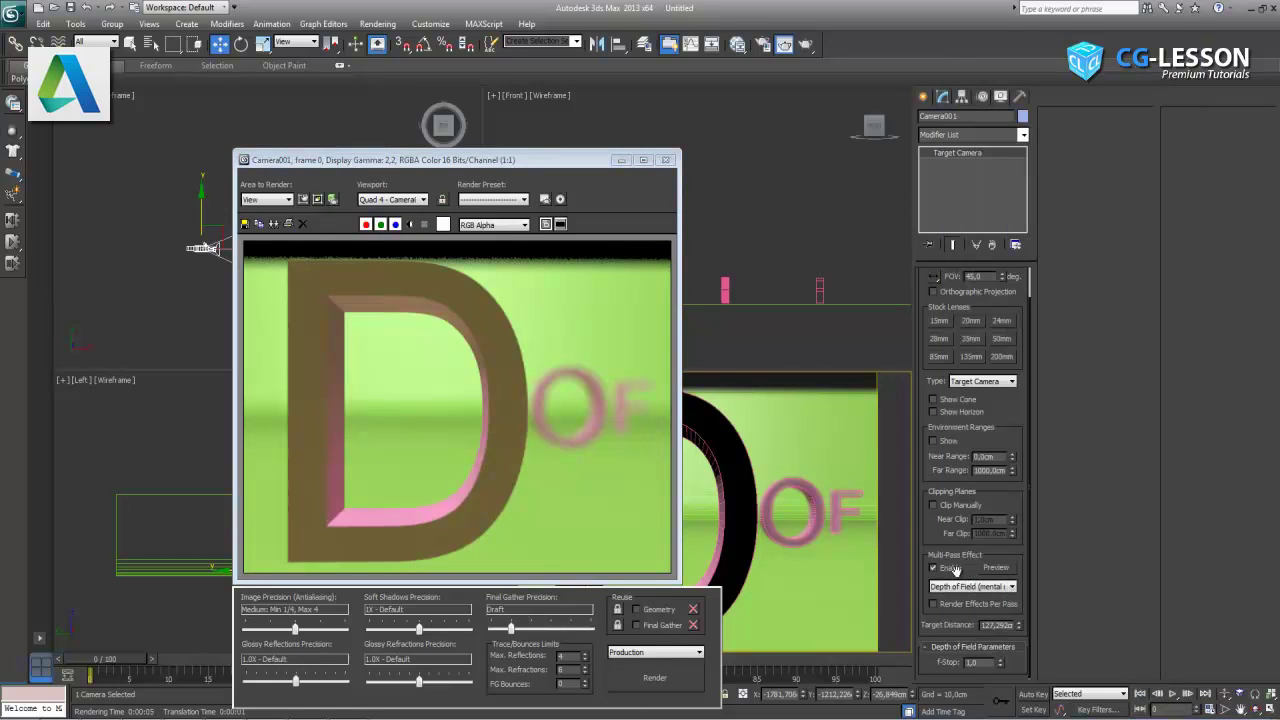
double_click(997, 626)
text(300)
key(Return)
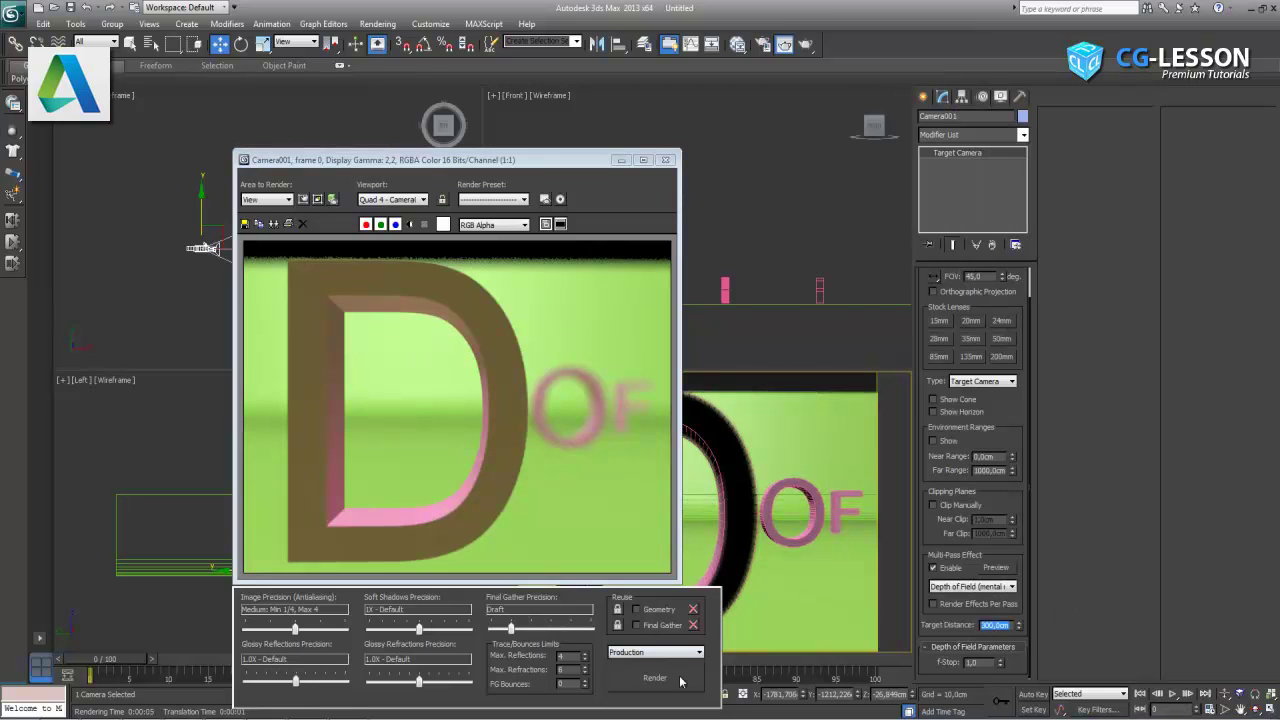
click(680, 680)
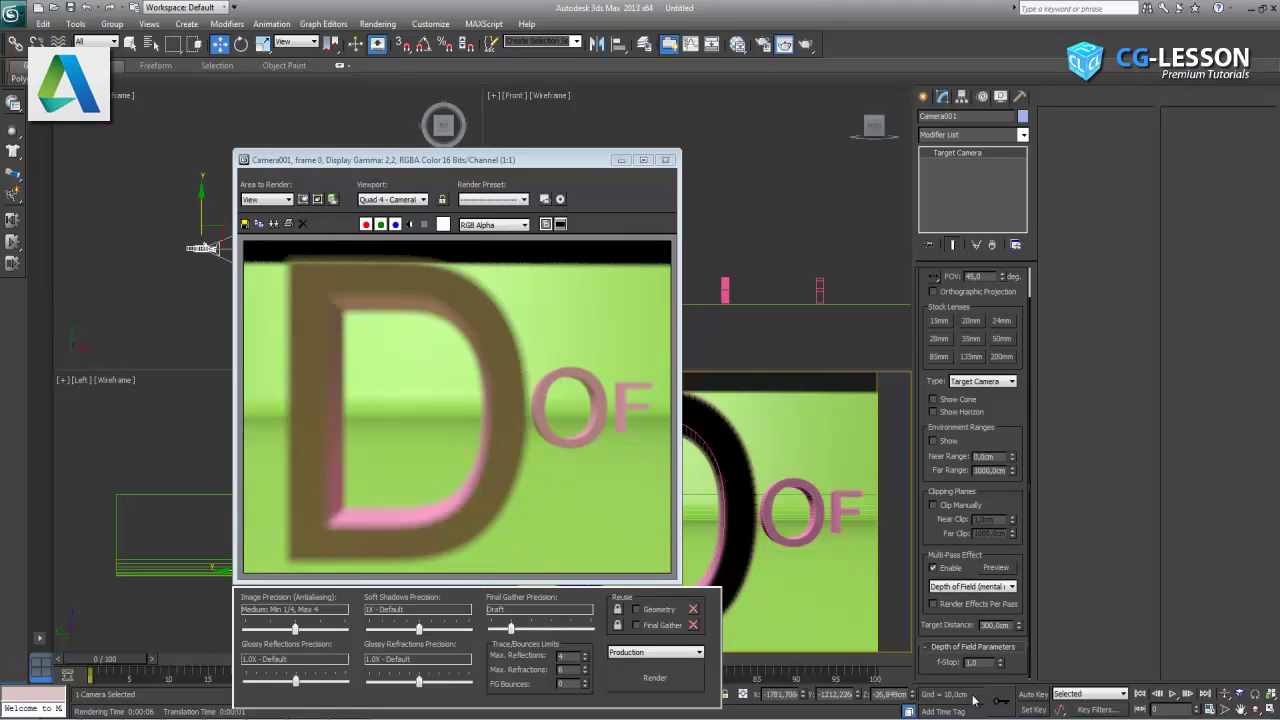
Set Camera001 to f-stop 2.0 and target distance 127 cm, render, then disable Render Effects Per Pass
double_click(971, 662)
text(2)
key(Return)
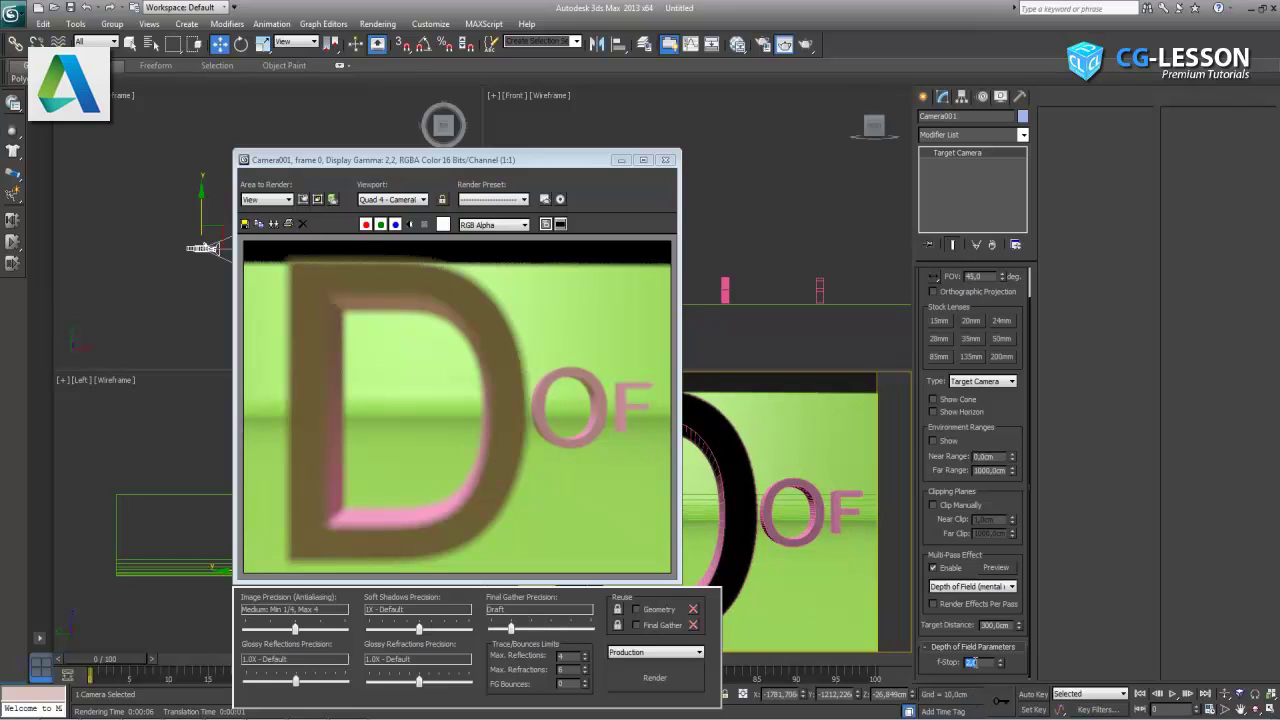
double_click(994, 624)
text(127,)
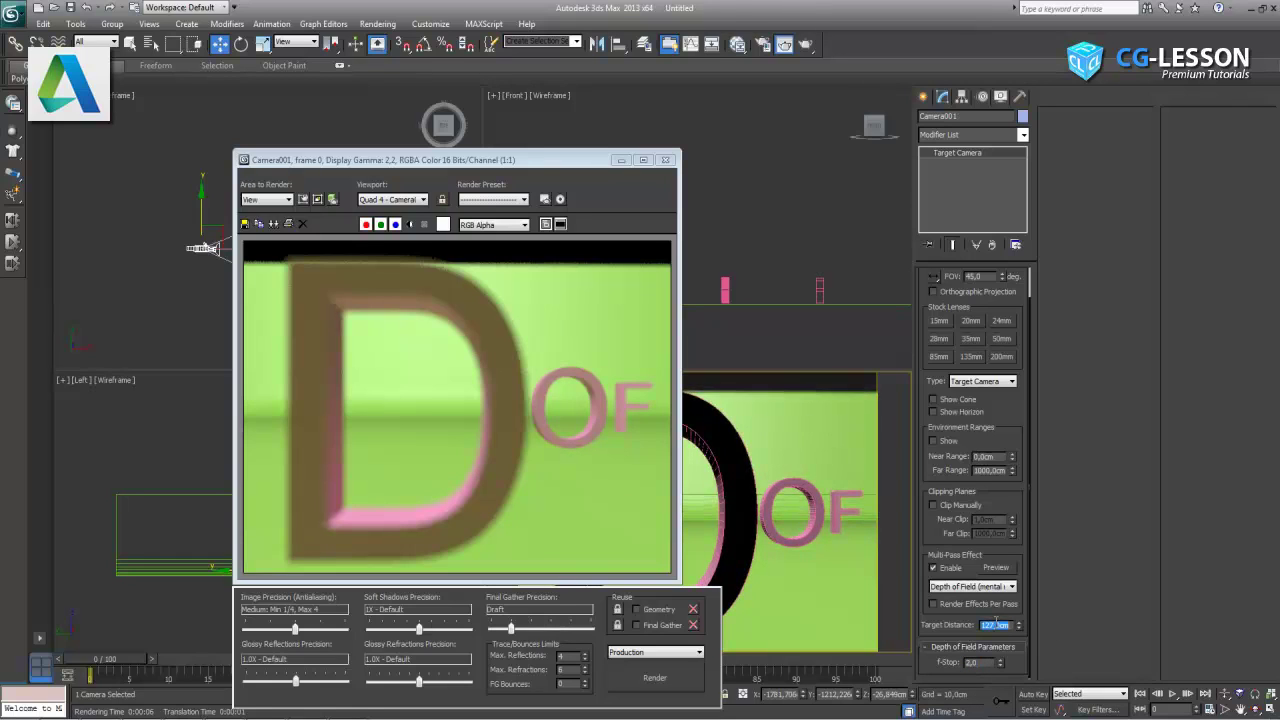
click(670, 688)
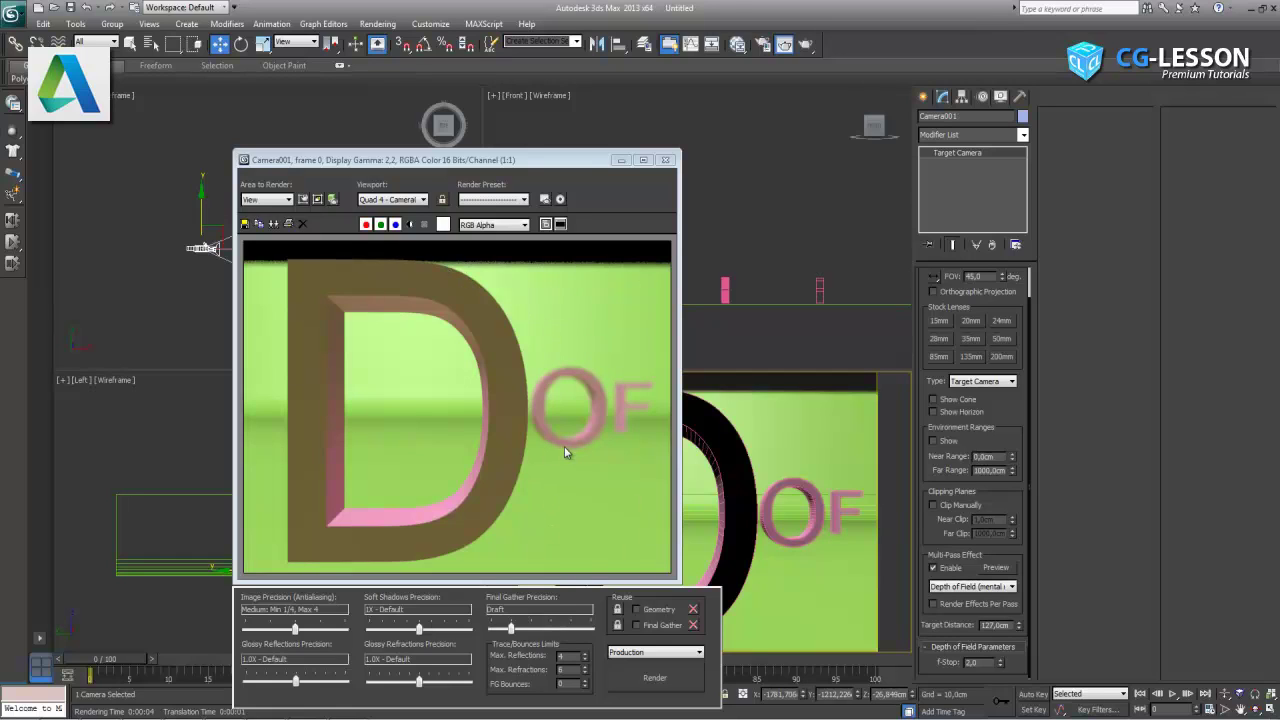
click(942, 604)
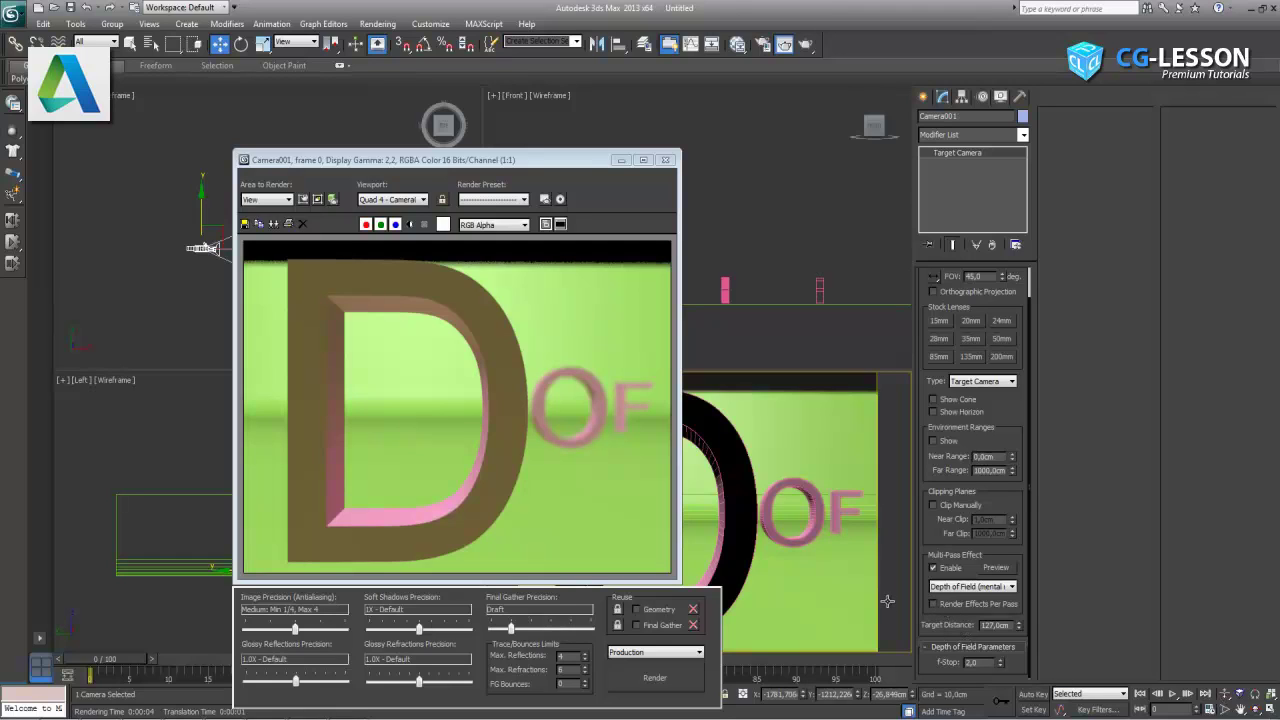